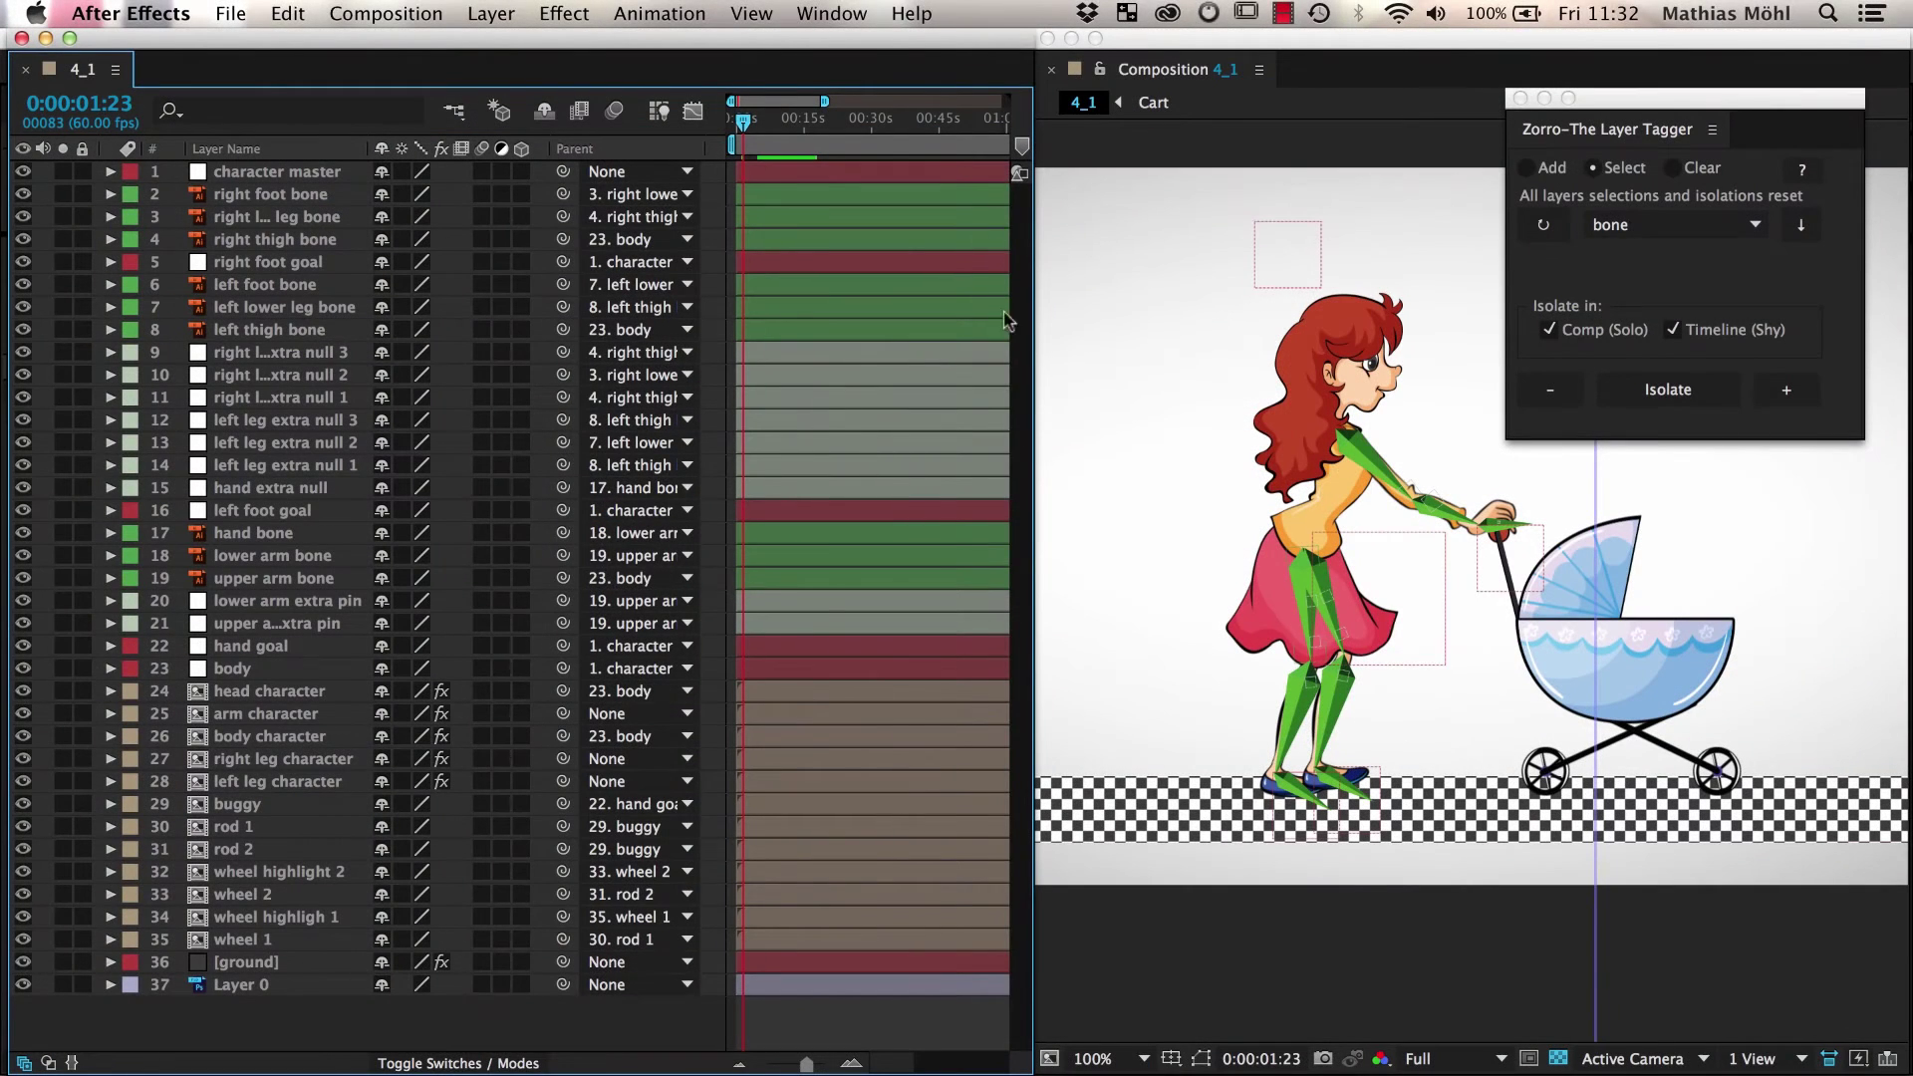
# Step: Isolate the bone-tagged layers in Zorro, soloing them in the comp and hiding others in the timeline
pyautogui.click(1674, 225)
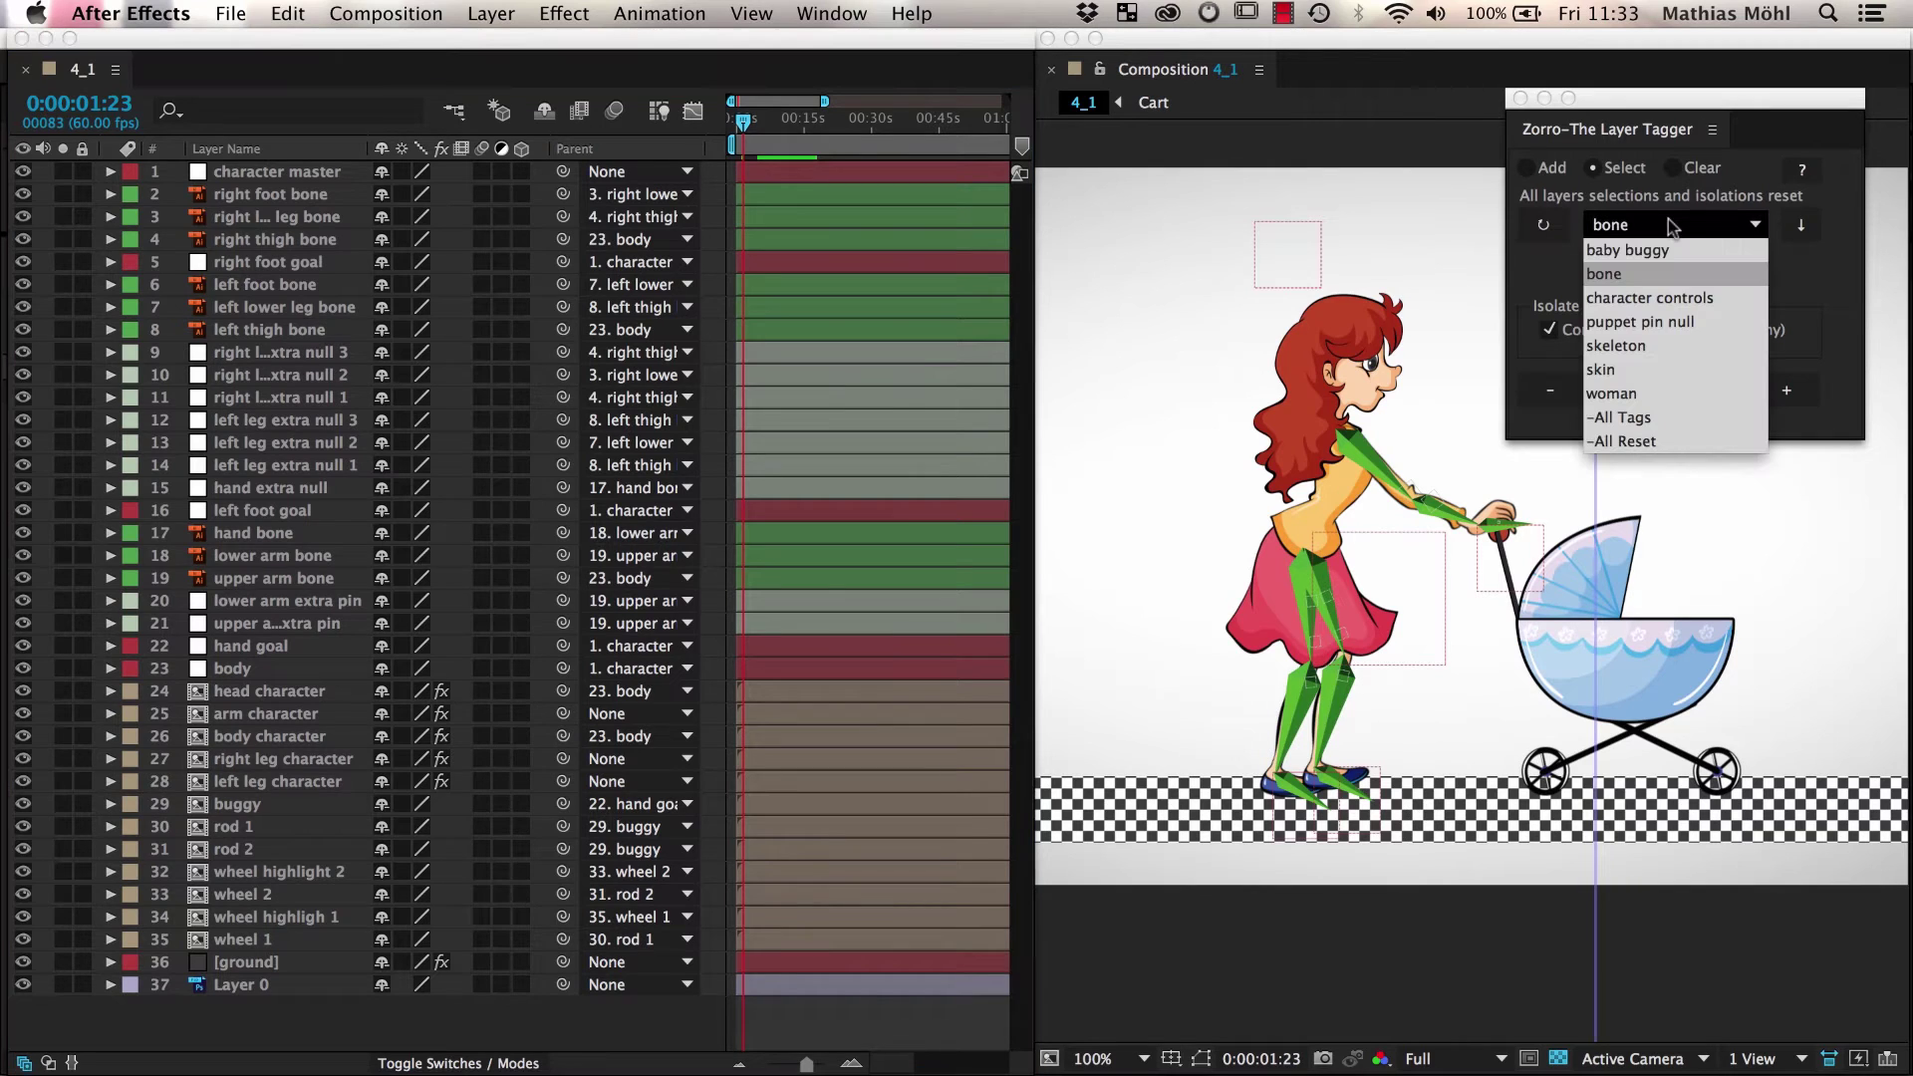
pyautogui.click(1641, 279)
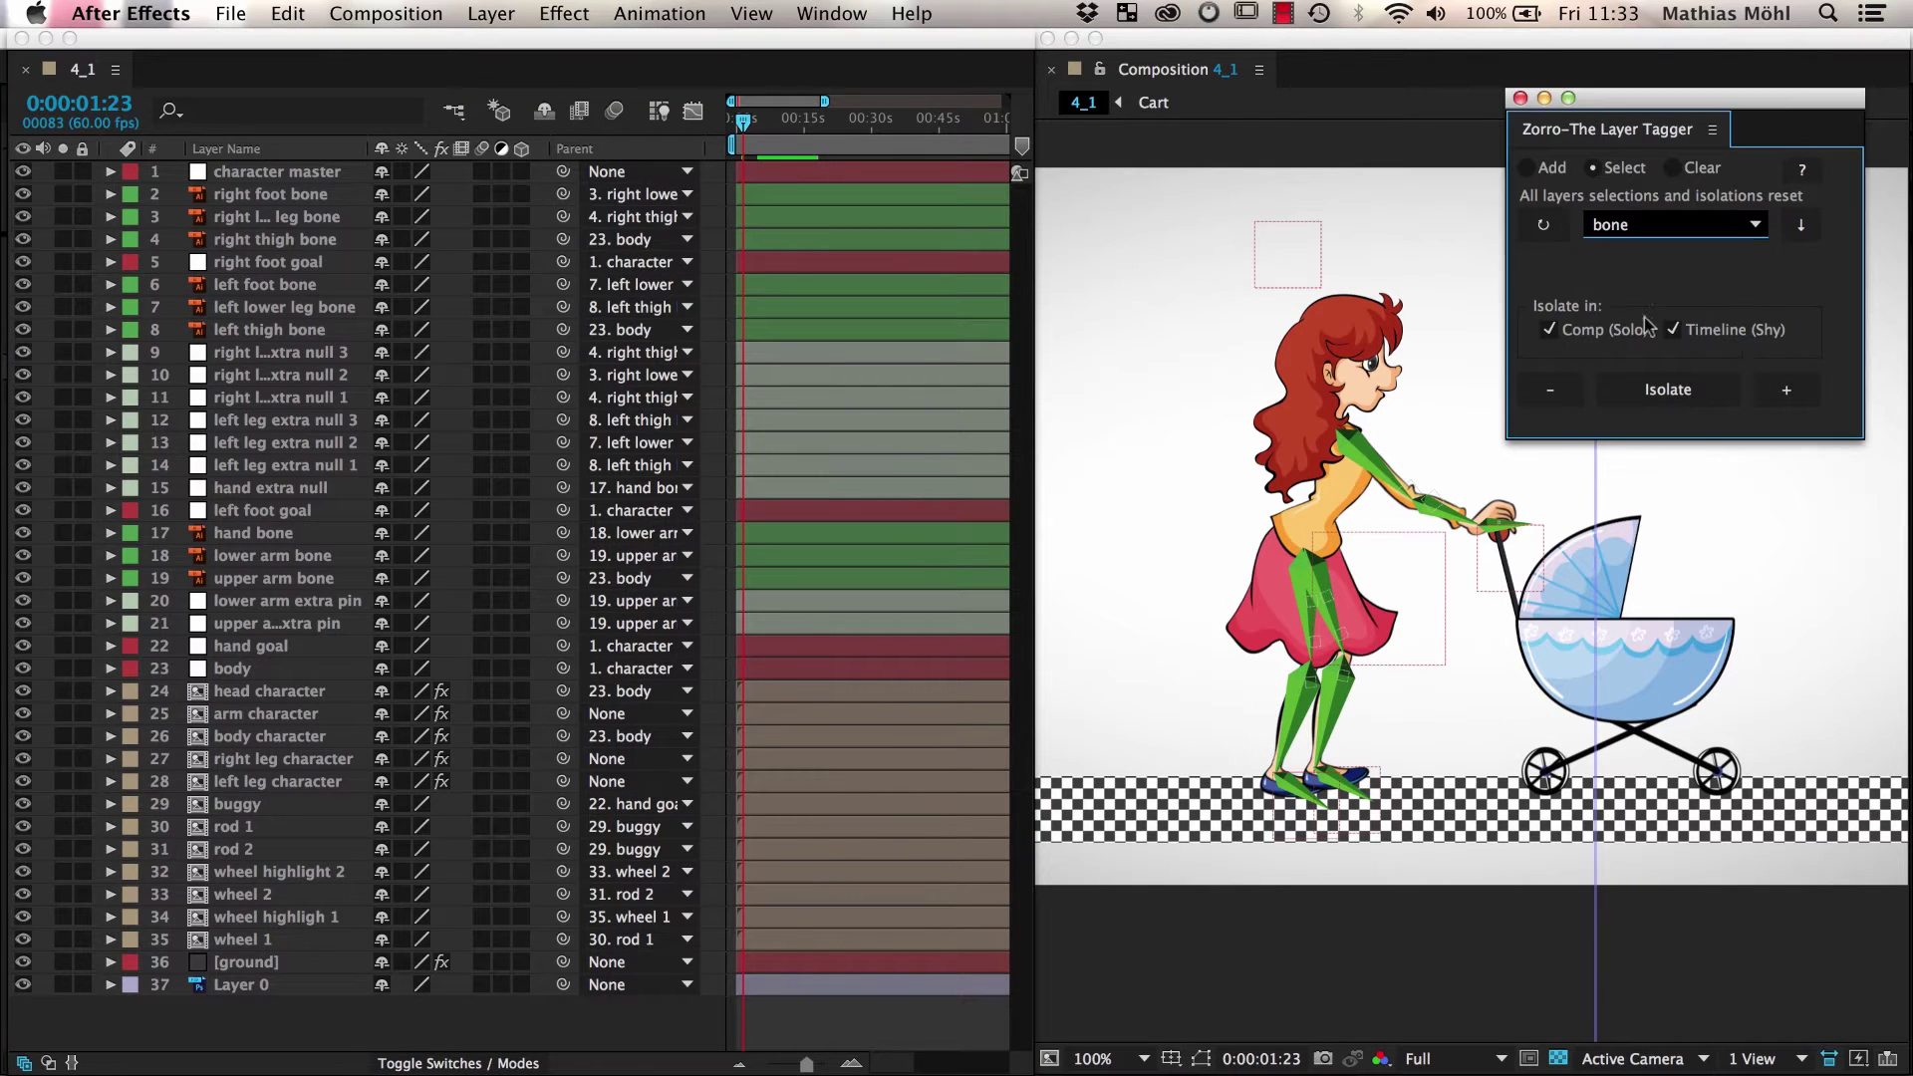
pyautogui.click(1668, 391)
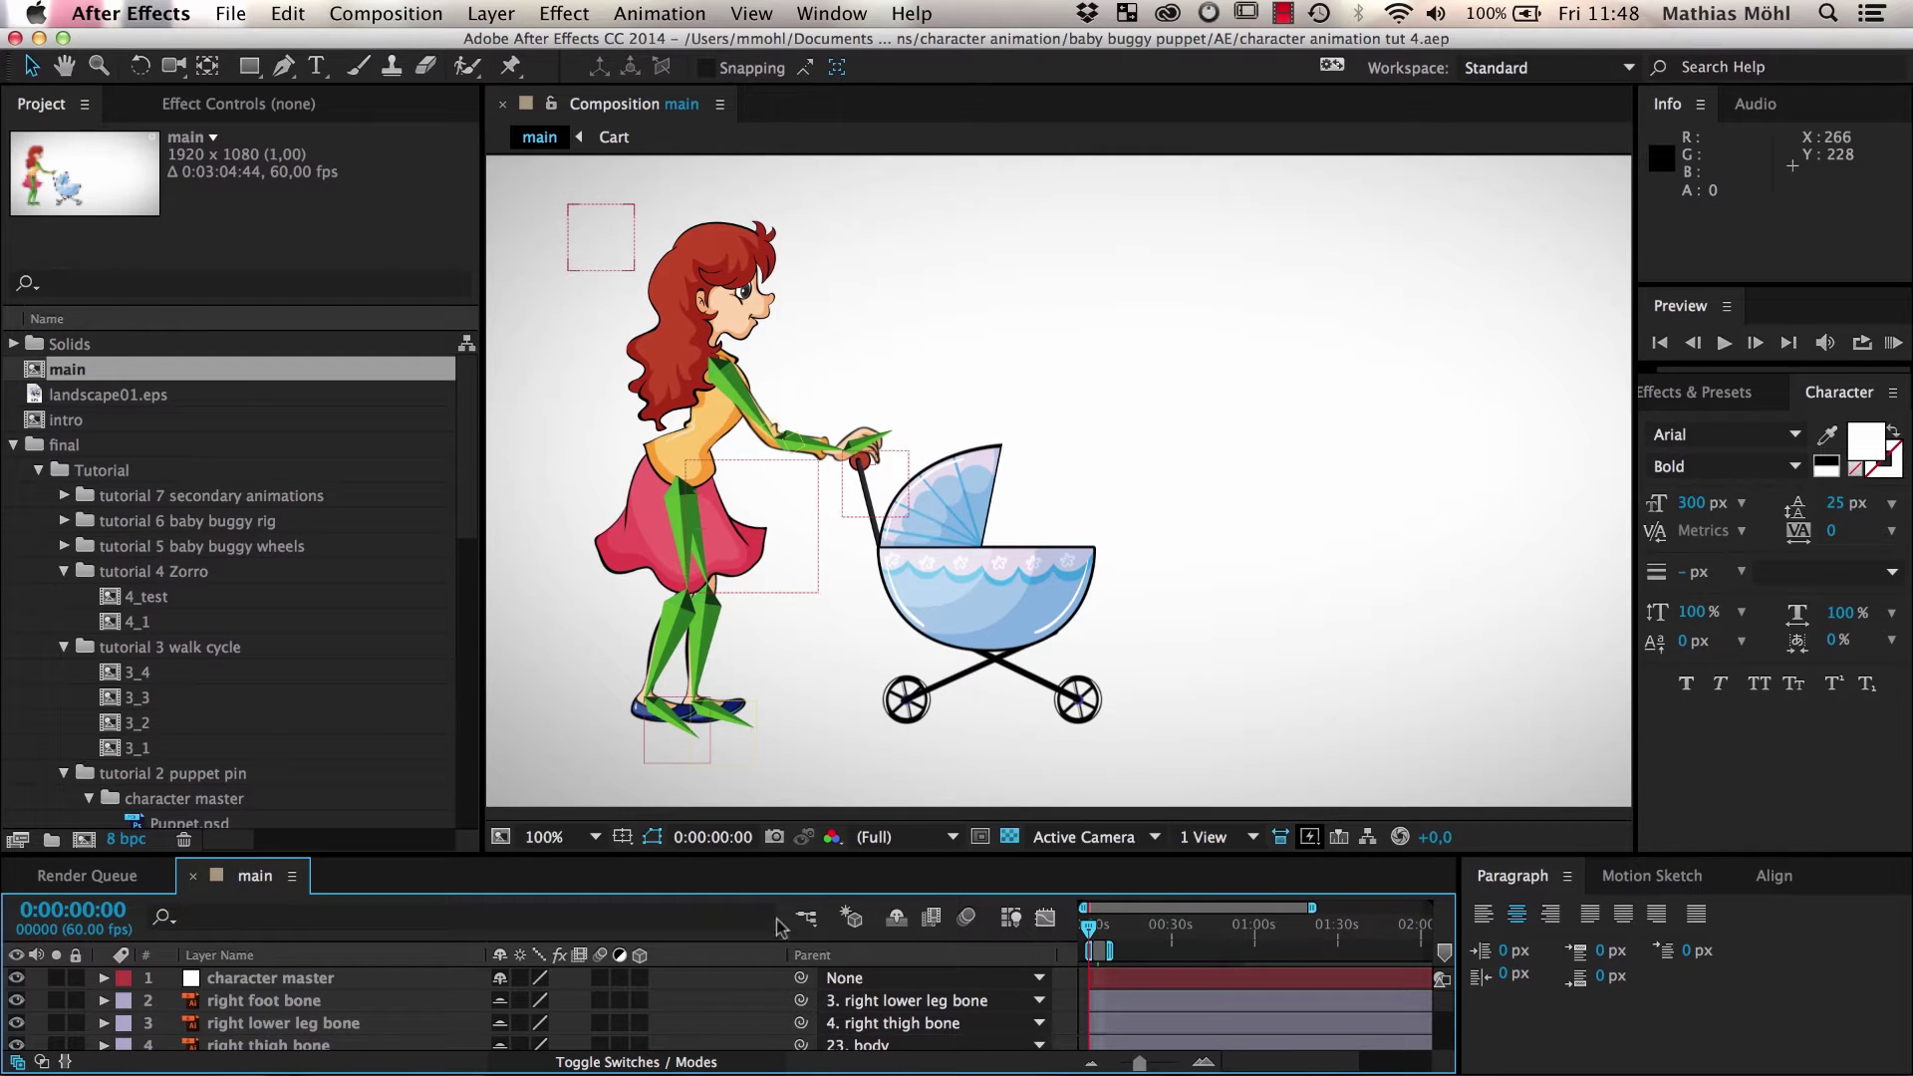
# Step: Enlarge the timeline and scroll to the script list at the bottom of the Window menu
pyautogui.moveTo(792, 858); pyautogui.dragTo(792, 157)
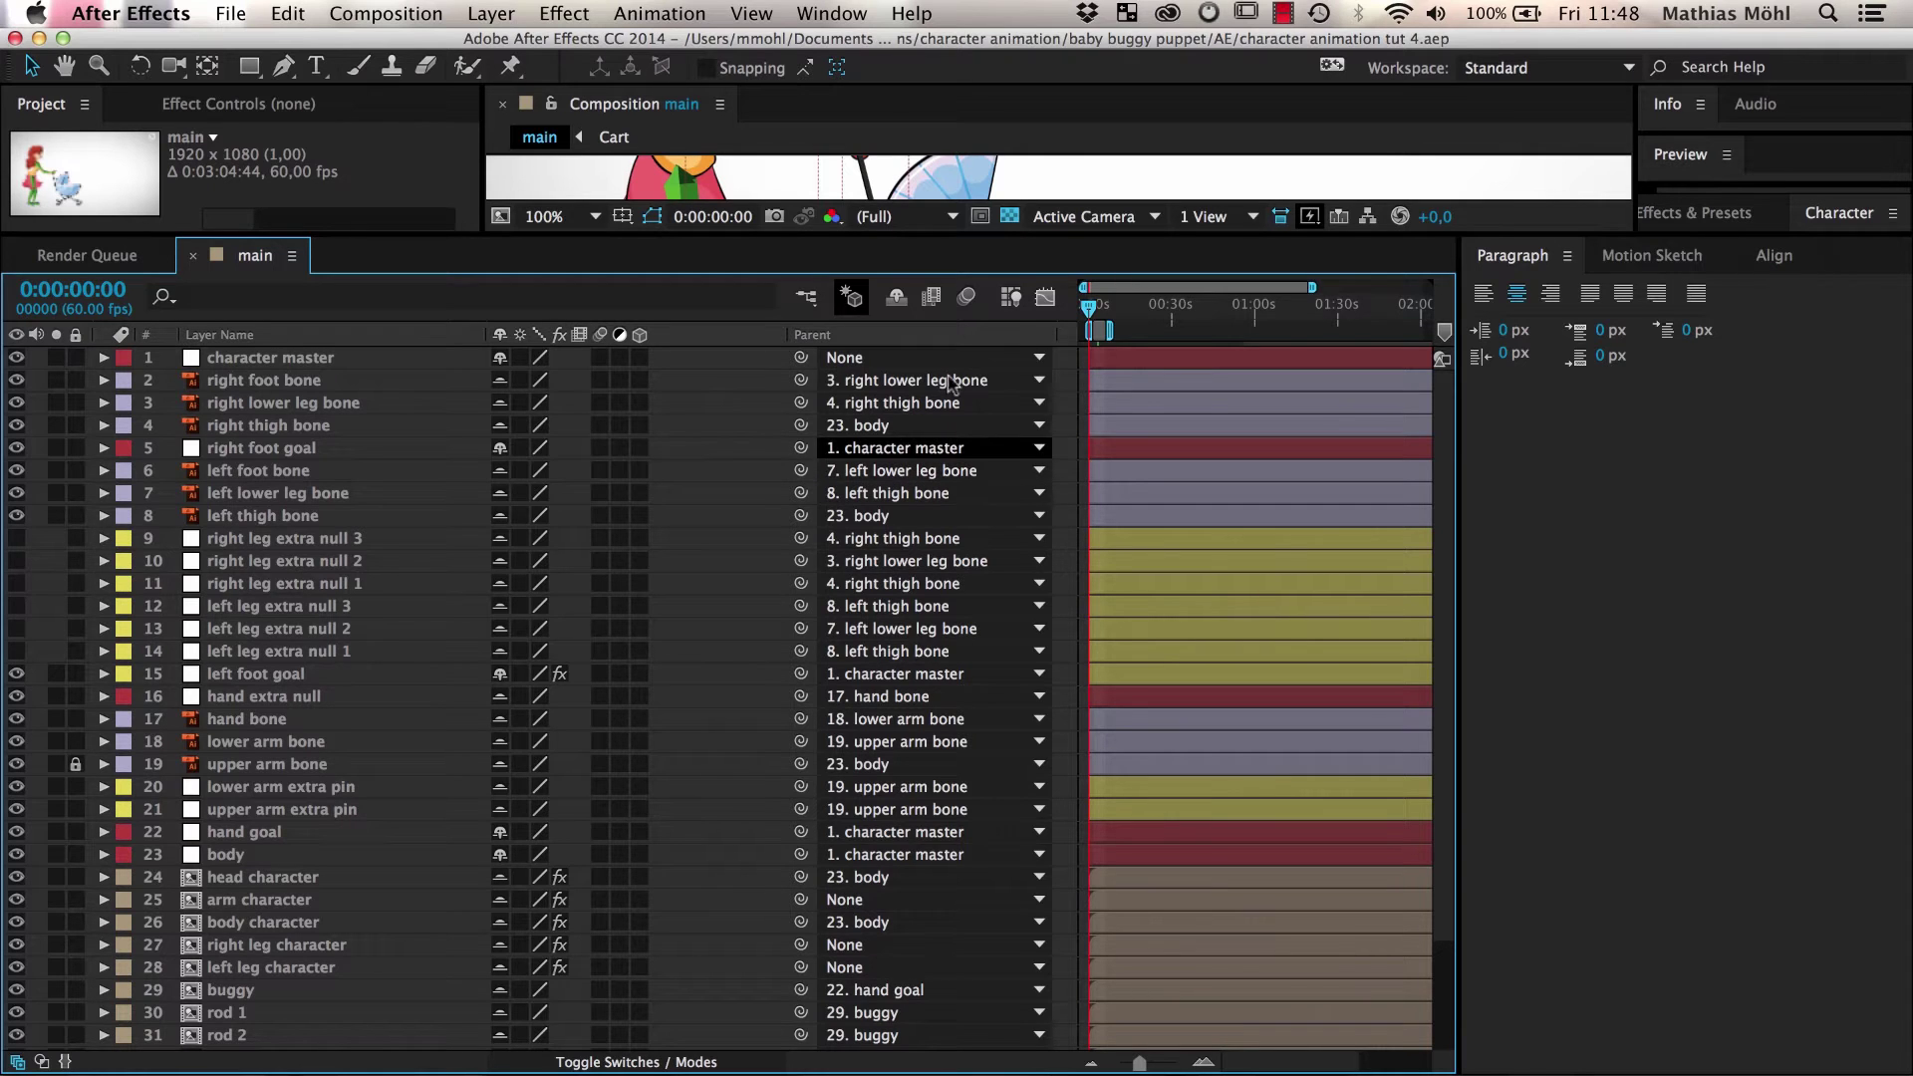
pyautogui.click(845, 16)
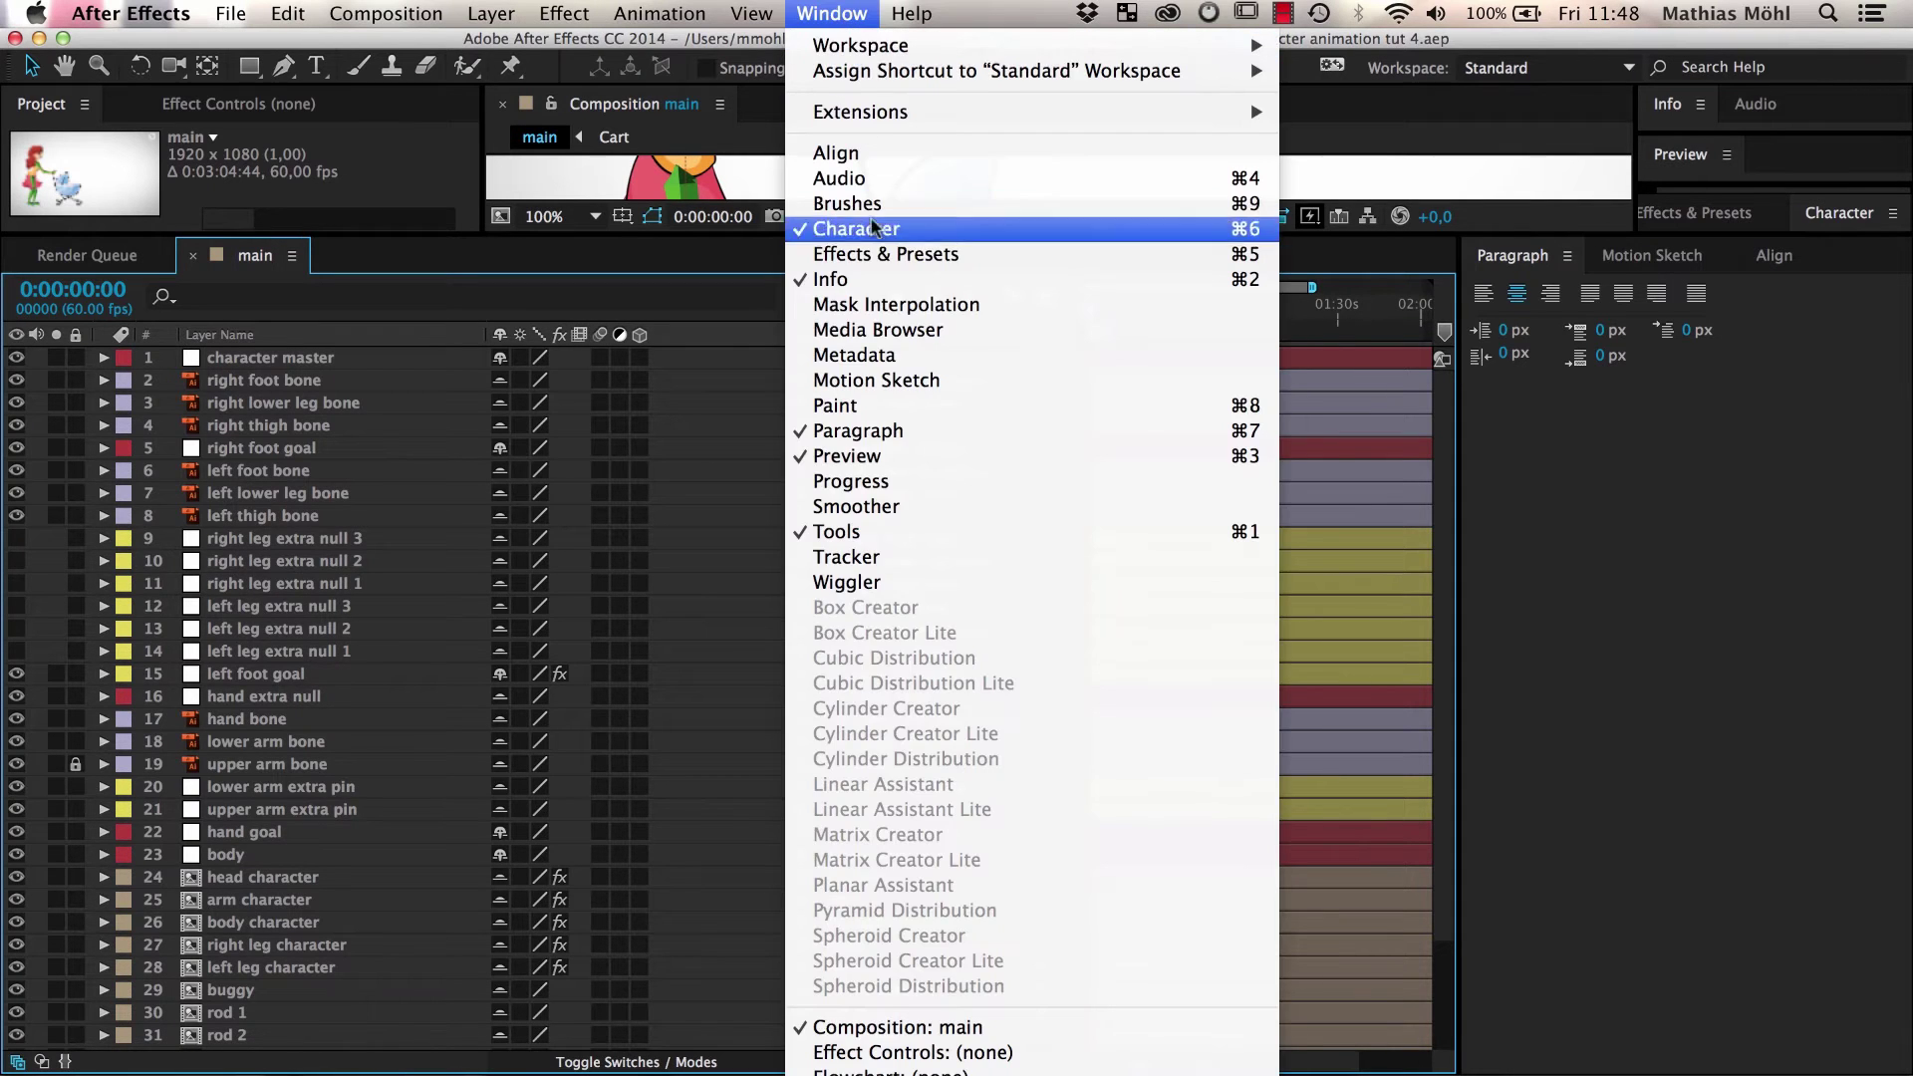
pyautogui.scroll(-10, 847, 228)
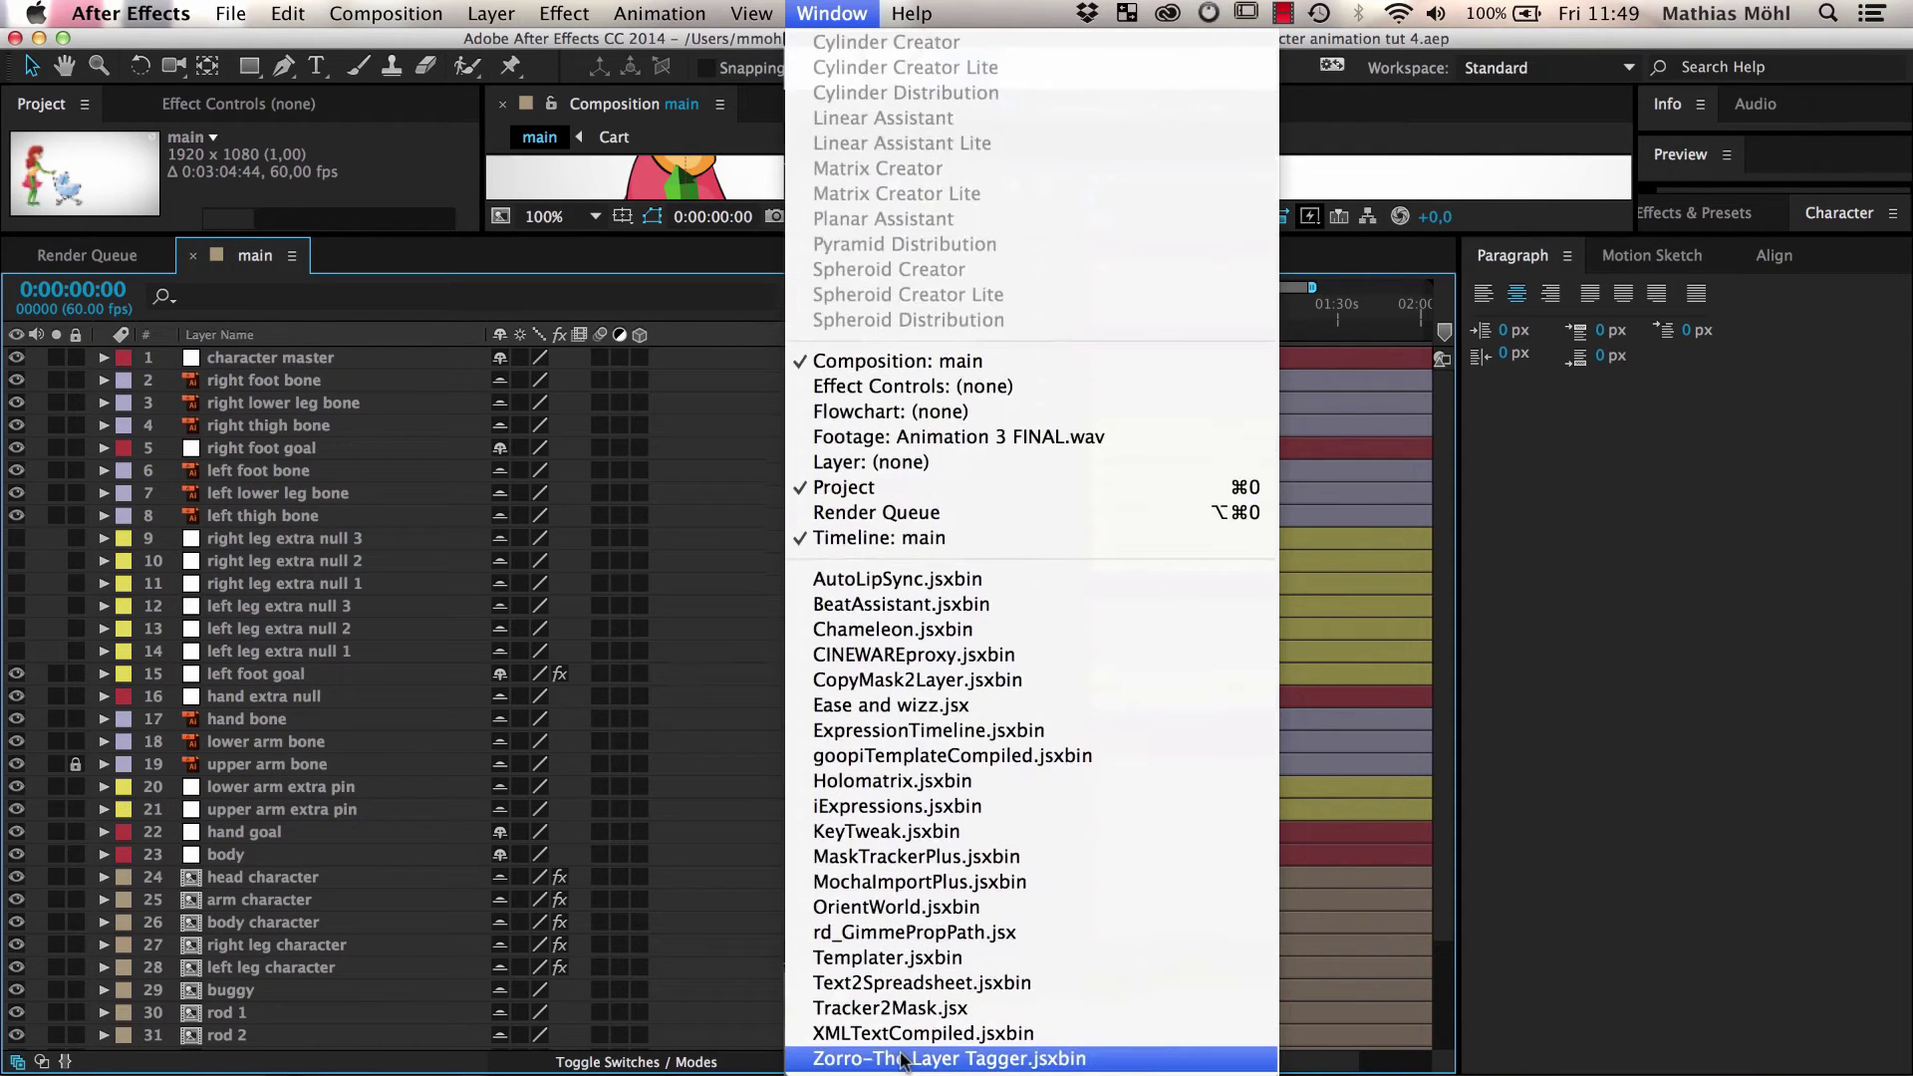
# Step: Open the Zorro-The Layer Tagger panel, preview its Select and Clear modes, and return to Add
pyautogui.click(902, 1058)
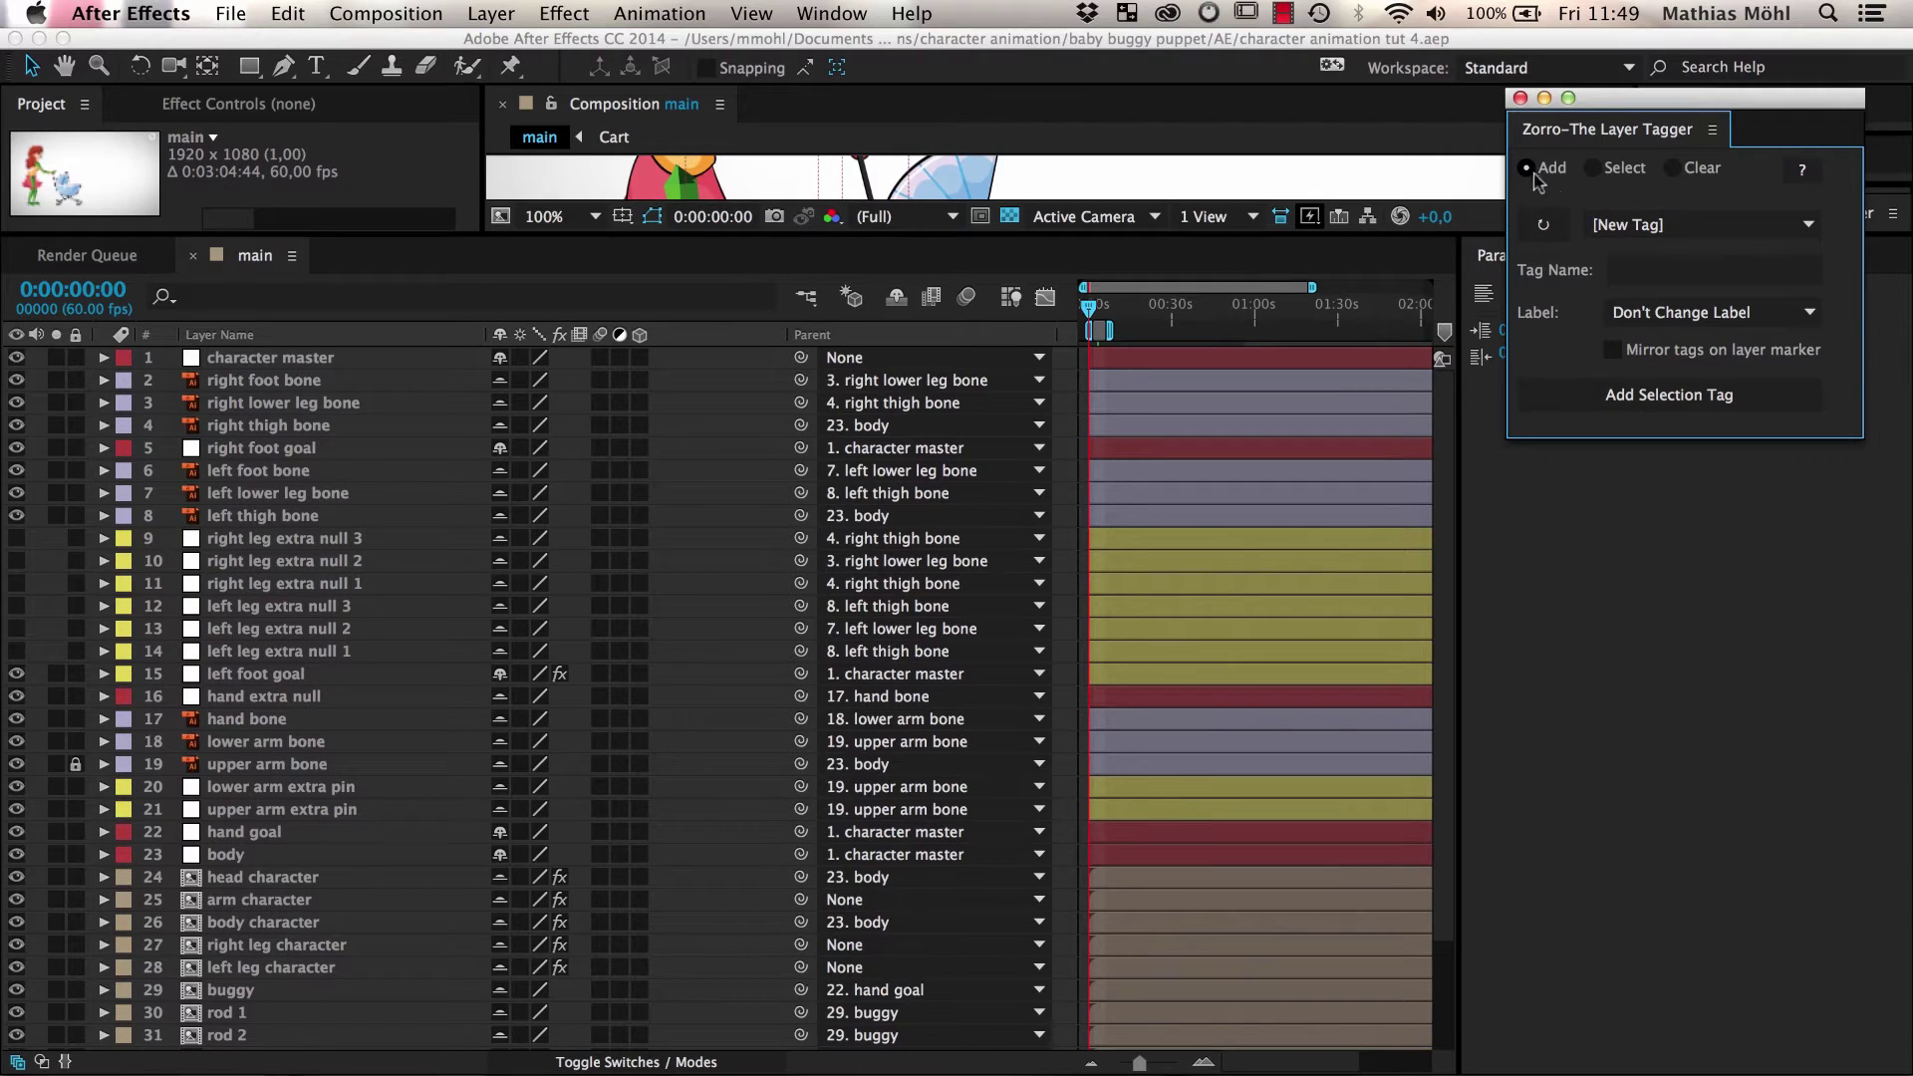
pyautogui.click(1599, 171)
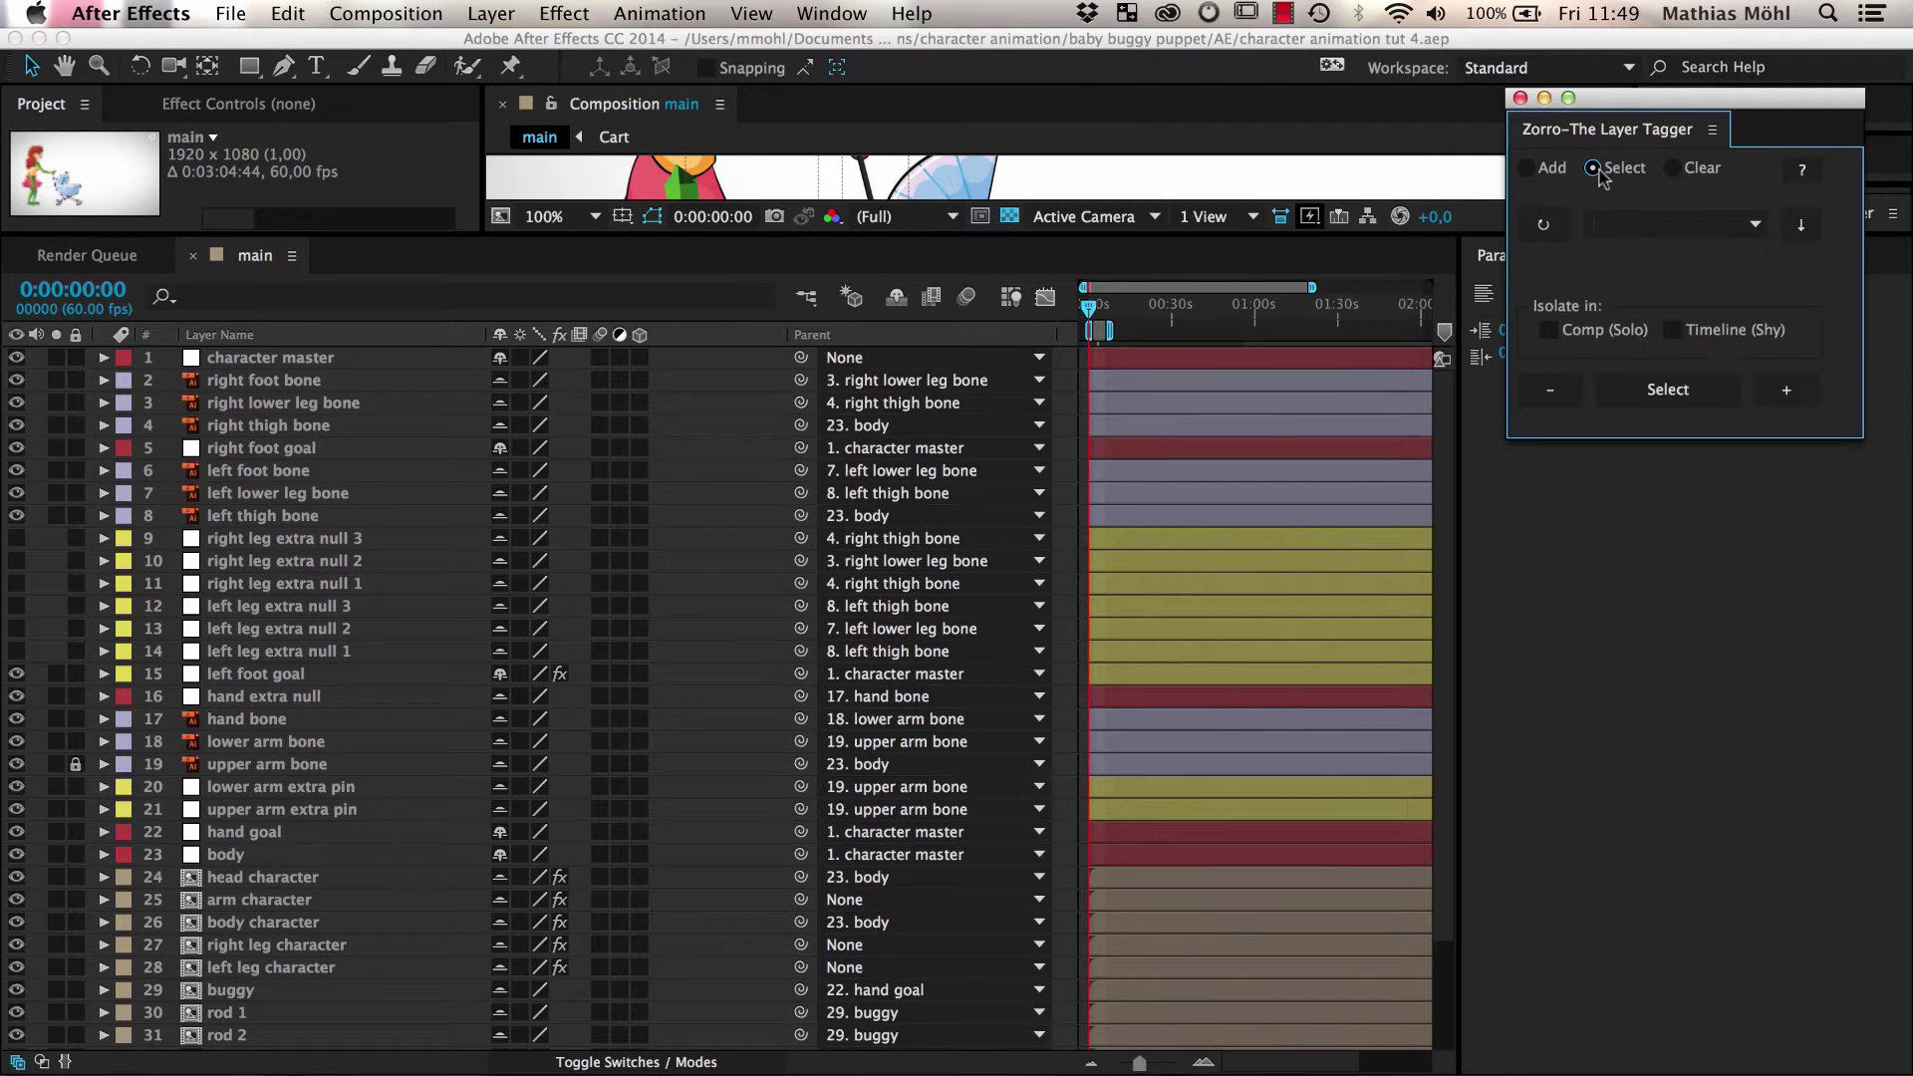
pyautogui.click(1673, 170)
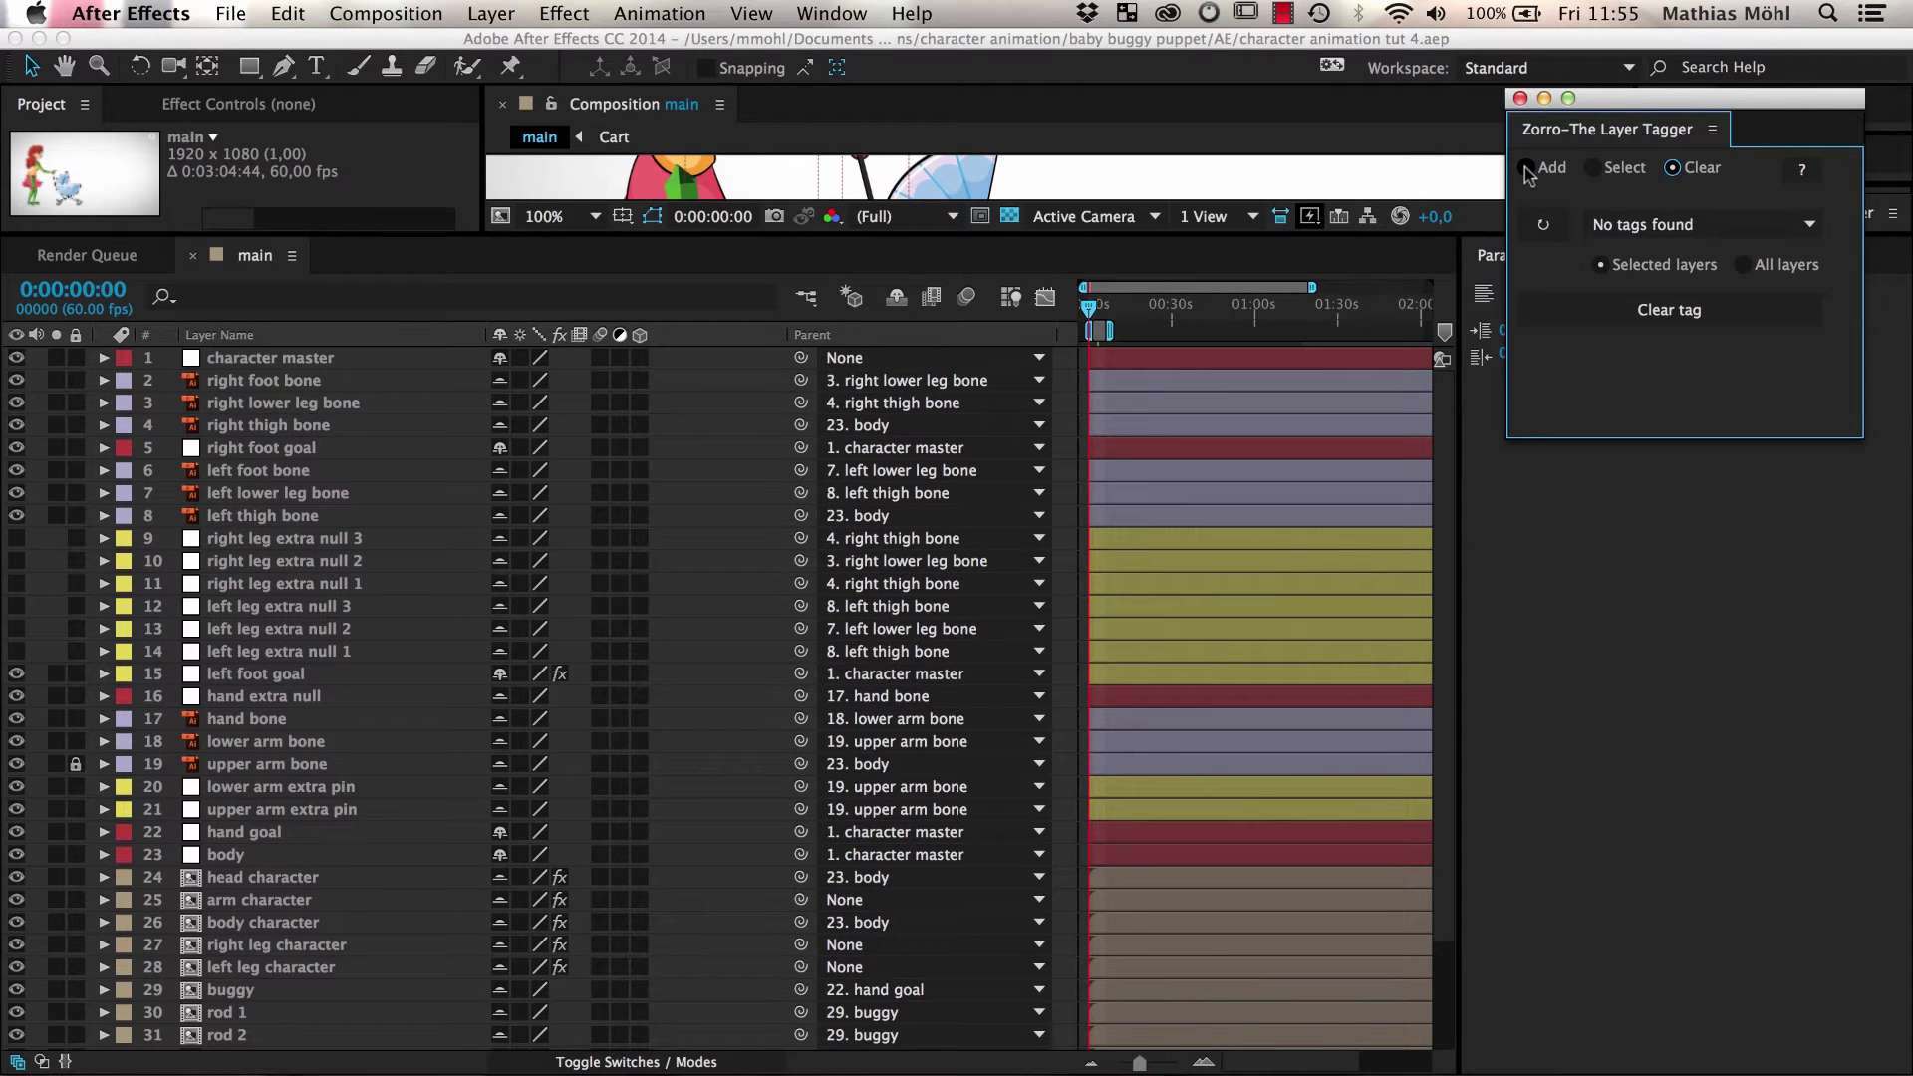
pyautogui.click(1526, 169)
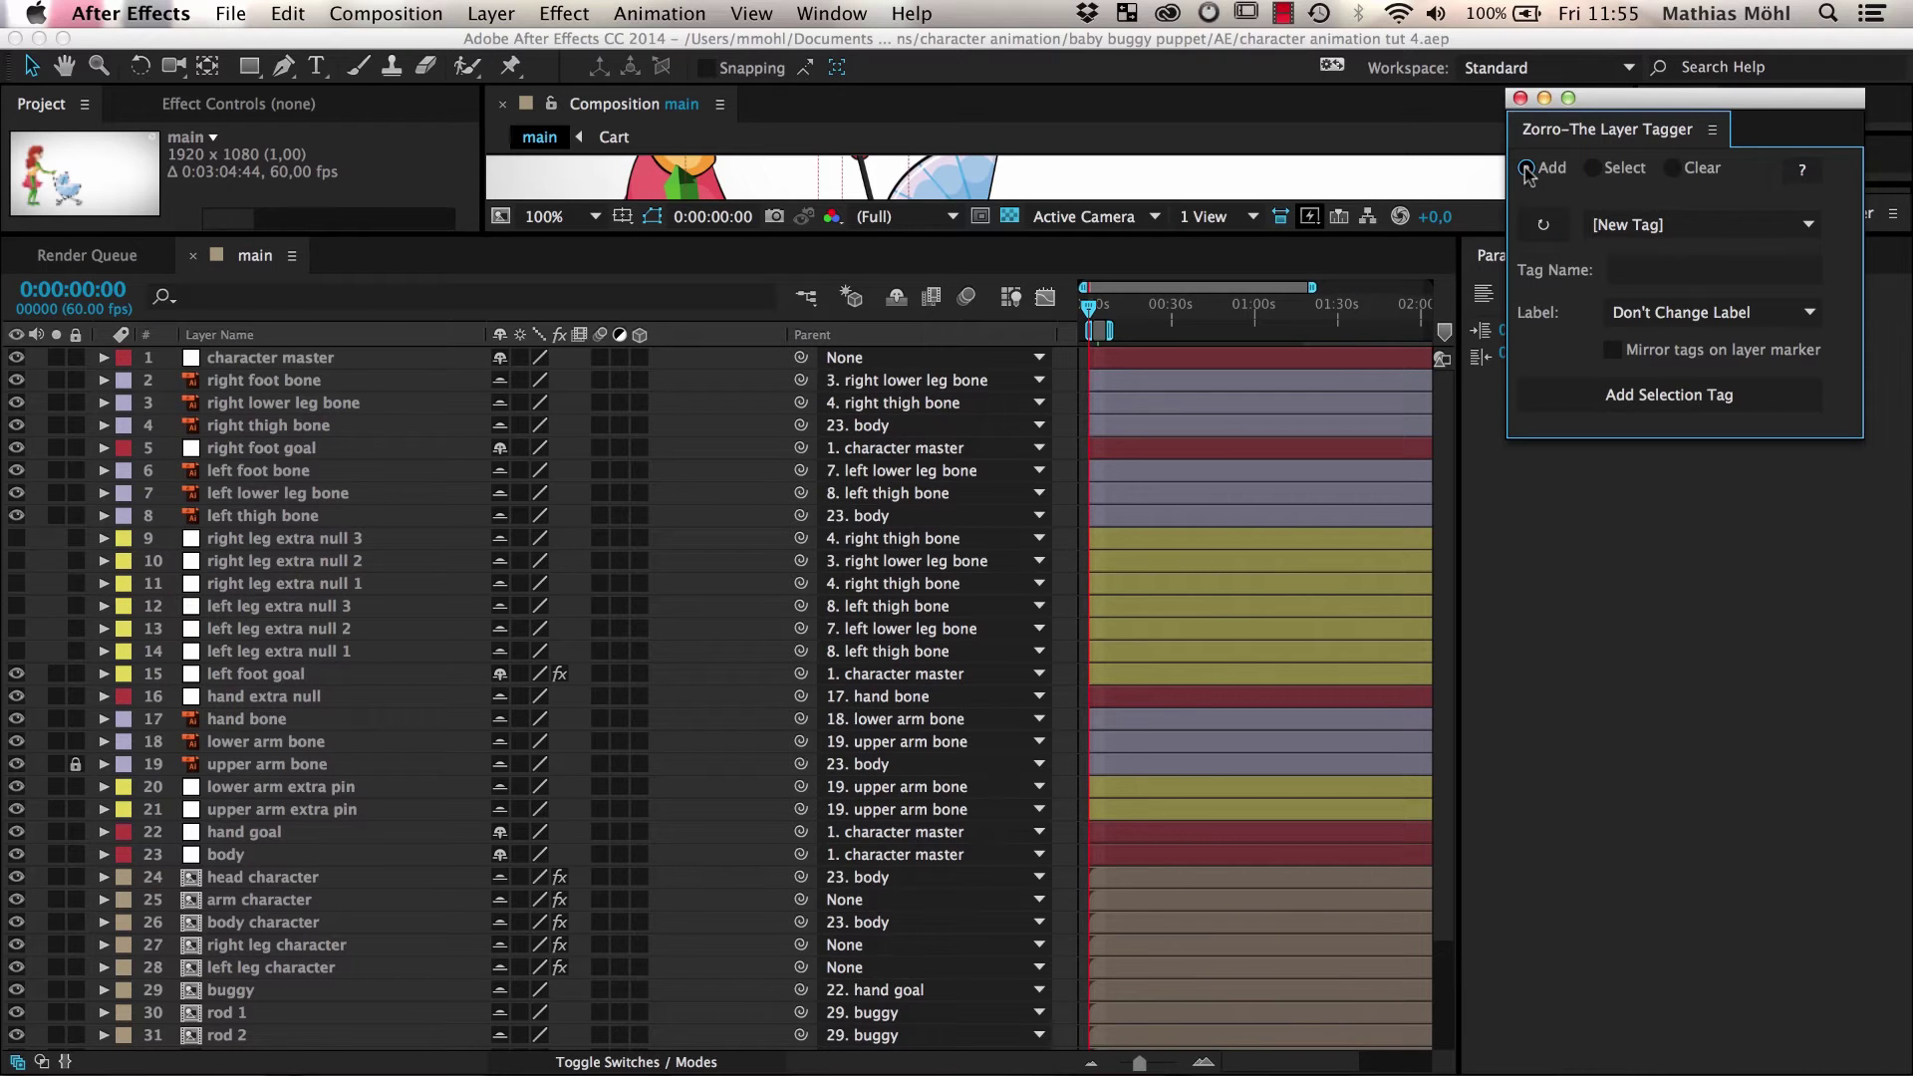
# Step: Start a new Zorro tag named 'bone'
pyautogui.click(1605, 225)
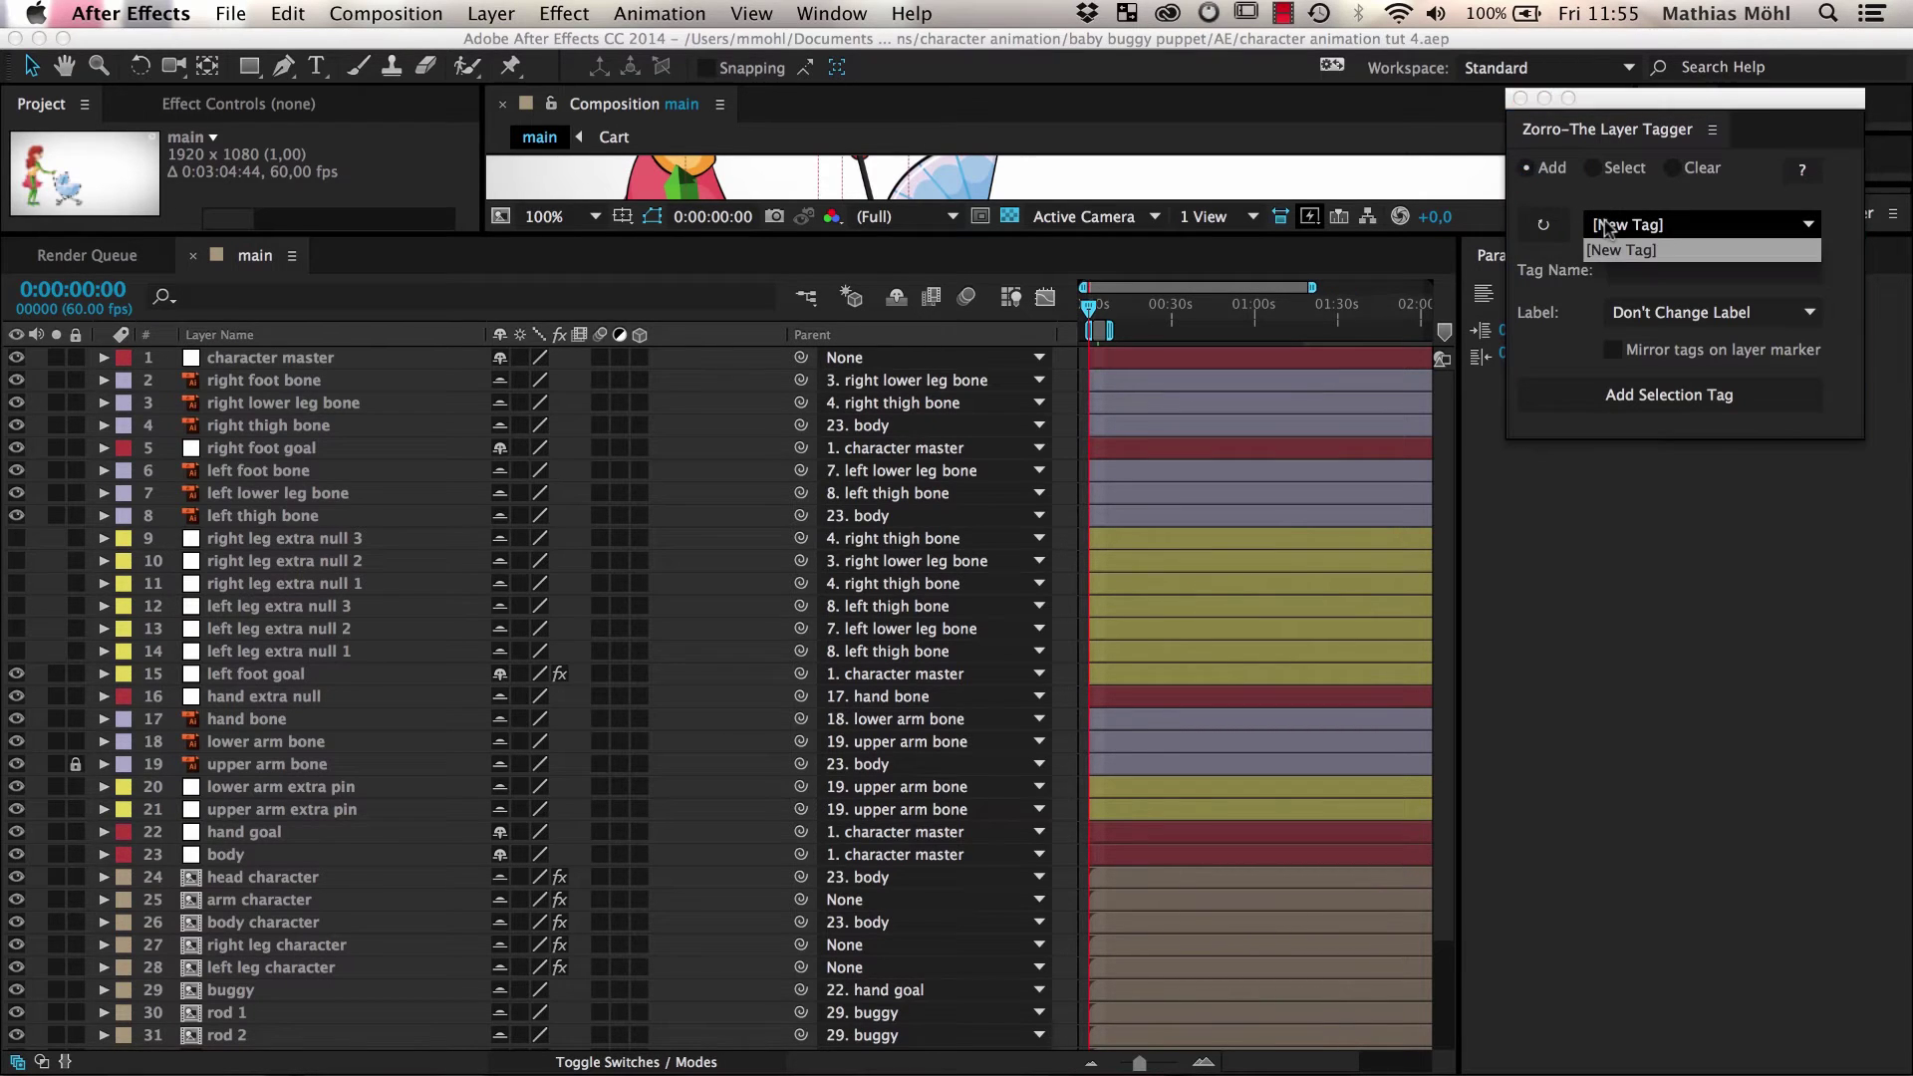
pyautogui.click(1622, 252)
pyautogui.click(1636, 270)
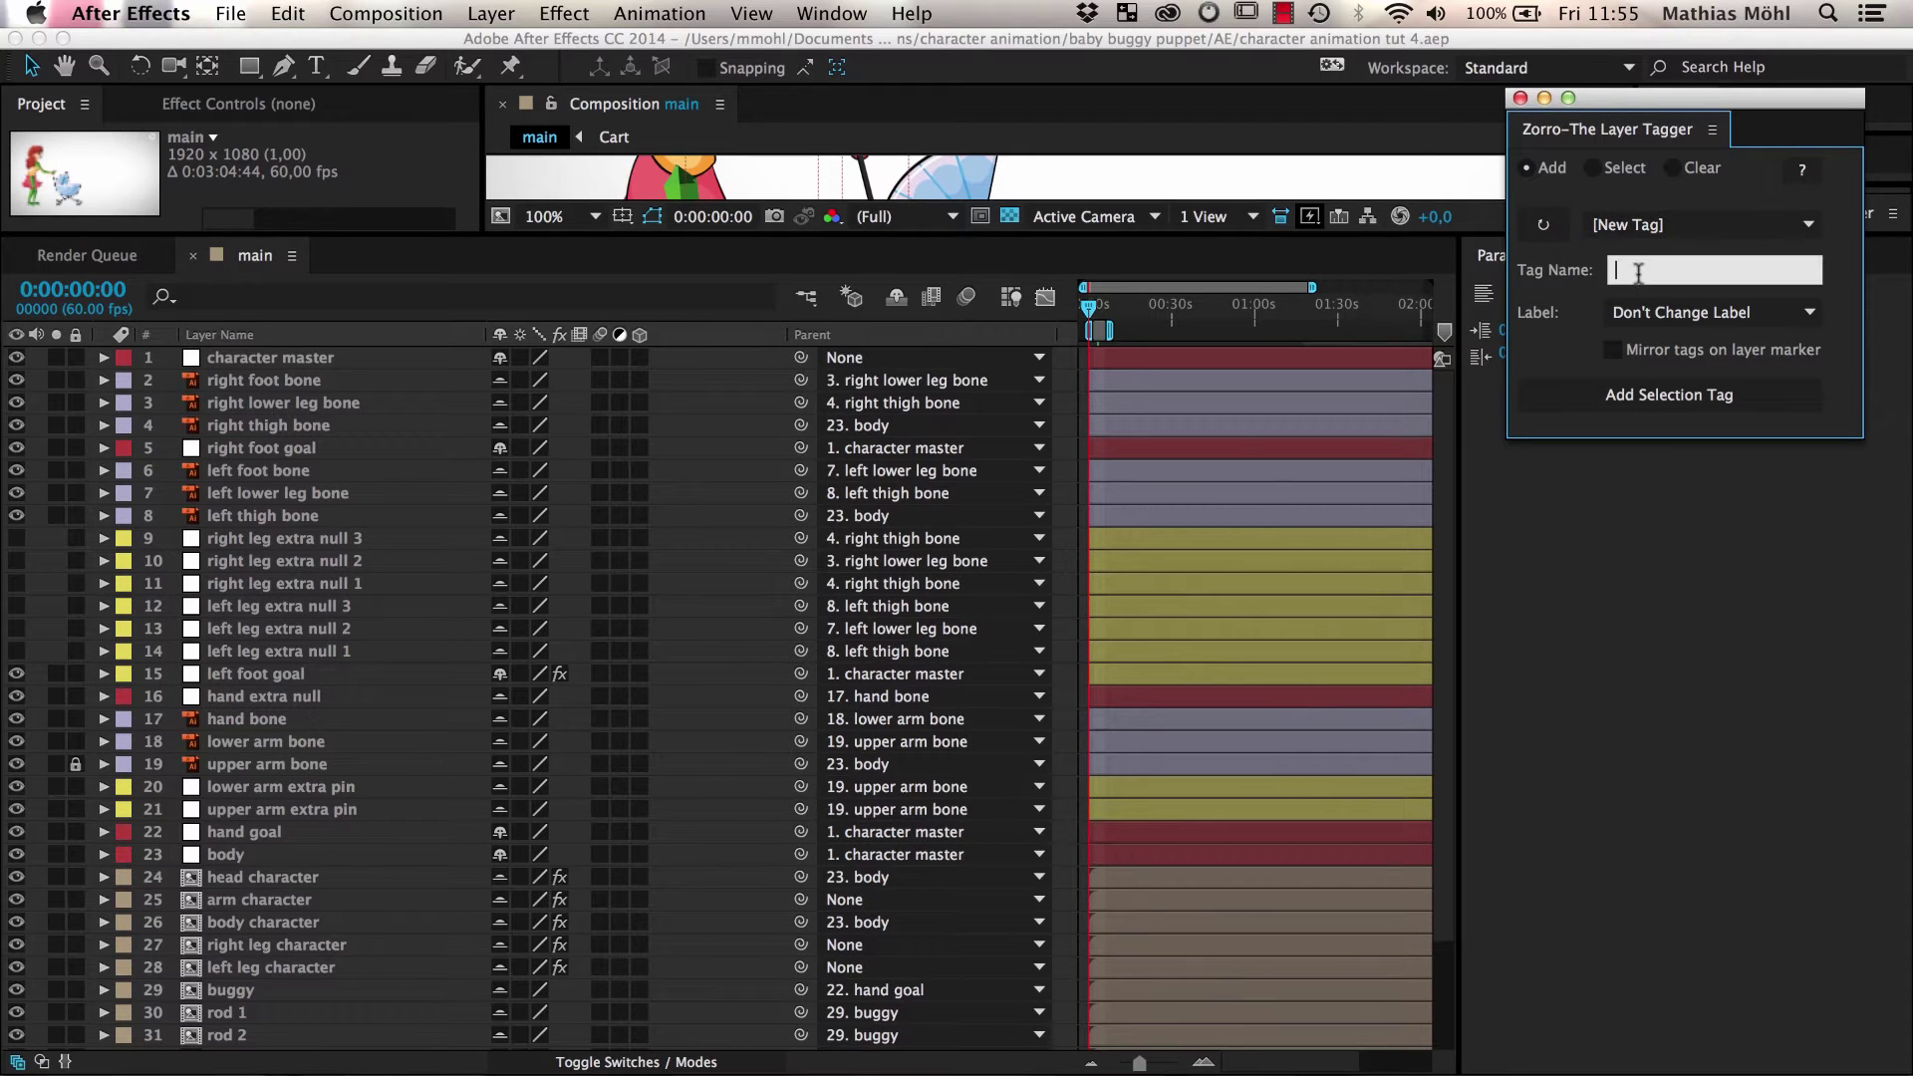
pyautogui.write('bone')
# Step: Select the nine bone layers, from right foot bone to upper arm bone, and tag them bone
pyautogui.click(271, 380)
pyautogui.keyDown('super'); pyautogui.click(274, 402); pyautogui.keyUp('super')
pyautogui.keyDown('super'); pyautogui.click(271, 425); pyautogui.keyUp('super')
pyautogui.keyDown('super'); pyautogui.click(264, 470); pyautogui.keyUp('super')
pyautogui.keyDown('super'); pyautogui.click(264, 493); pyautogui.keyUp('super')
pyautogui.keyDown('super'); pyautogui.click(262, 515); pyautogui.keyUp('super')
pyautogui.keyDown('super'); pyautogui.click(254, 718); pyautogui.keyUp('super')
pyautogui.keyDown('super'); pyautogui.click(251, 741); pyautogui.keyUp('super')
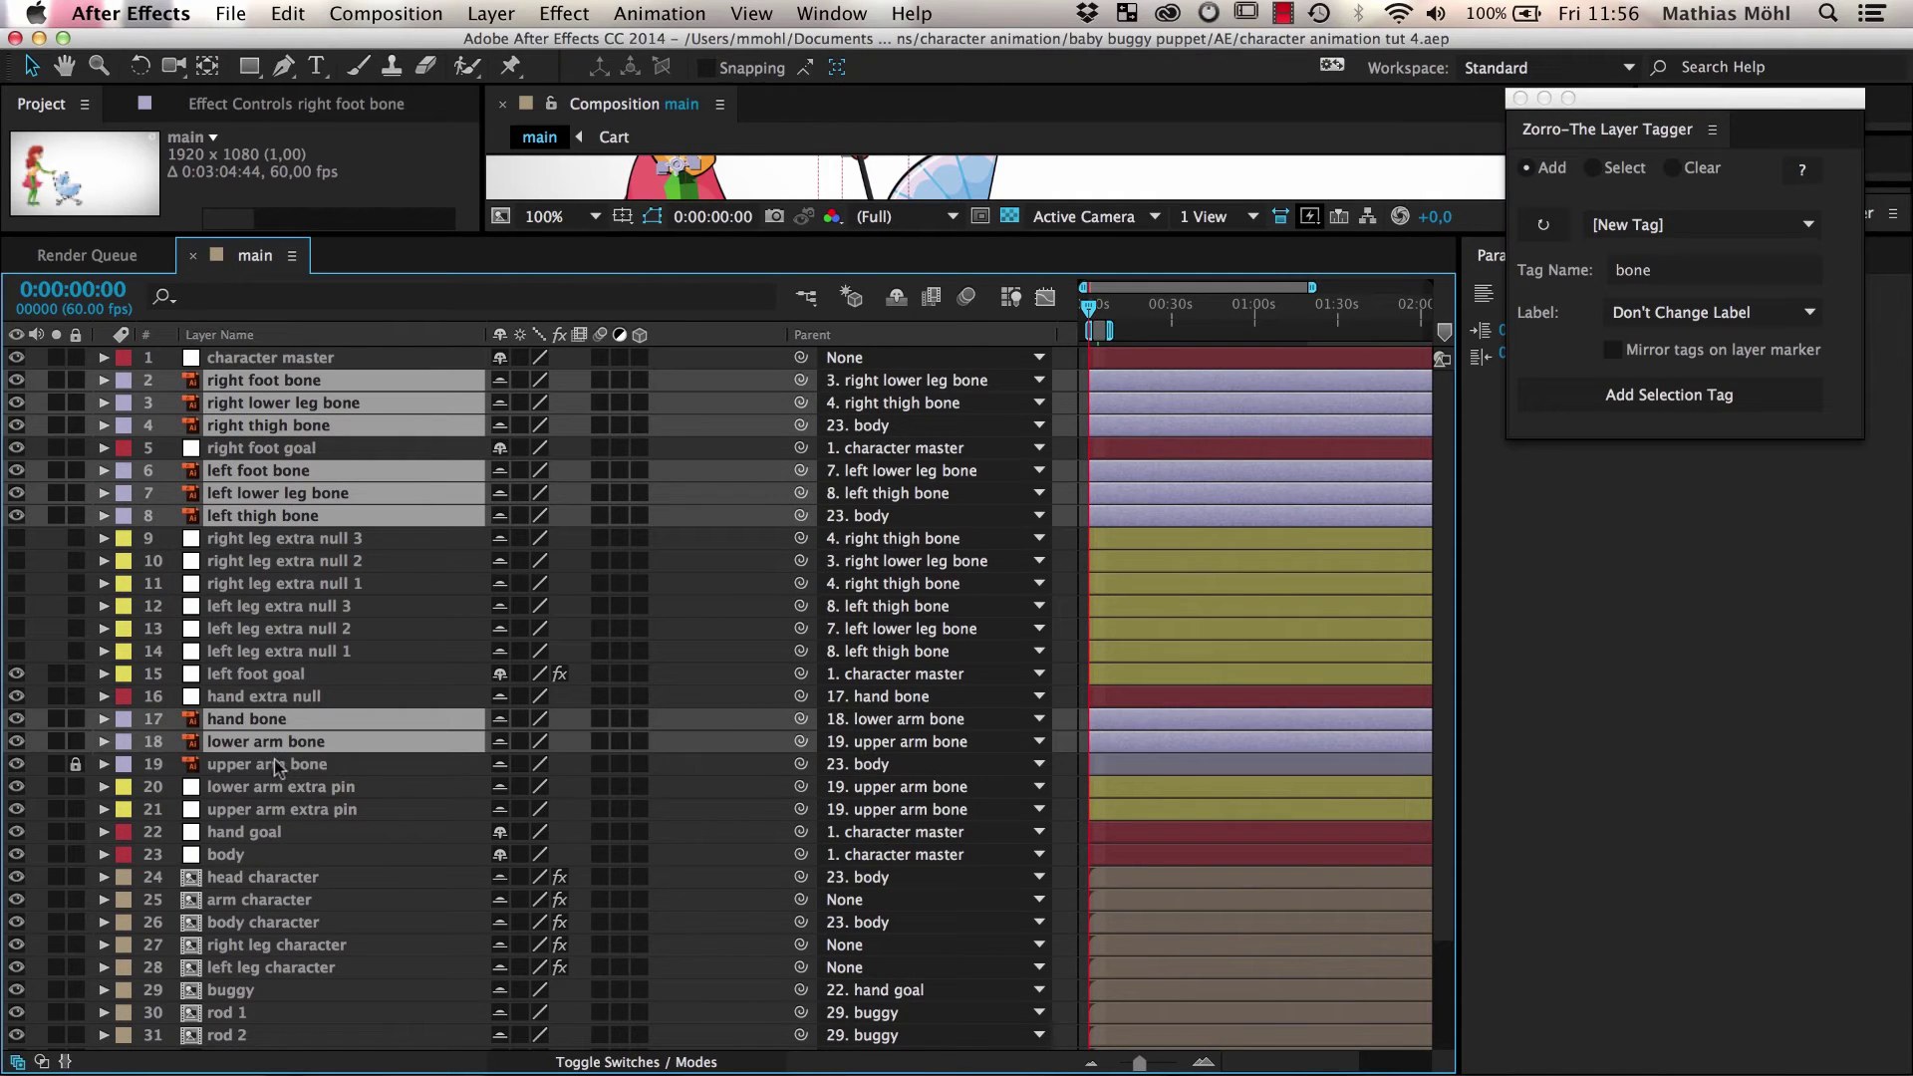
pyautogui.keyDown('super'); pyautogui.click(249, 764); pyautogui.keyUp('super')
pyautogui.click(1590, 399)
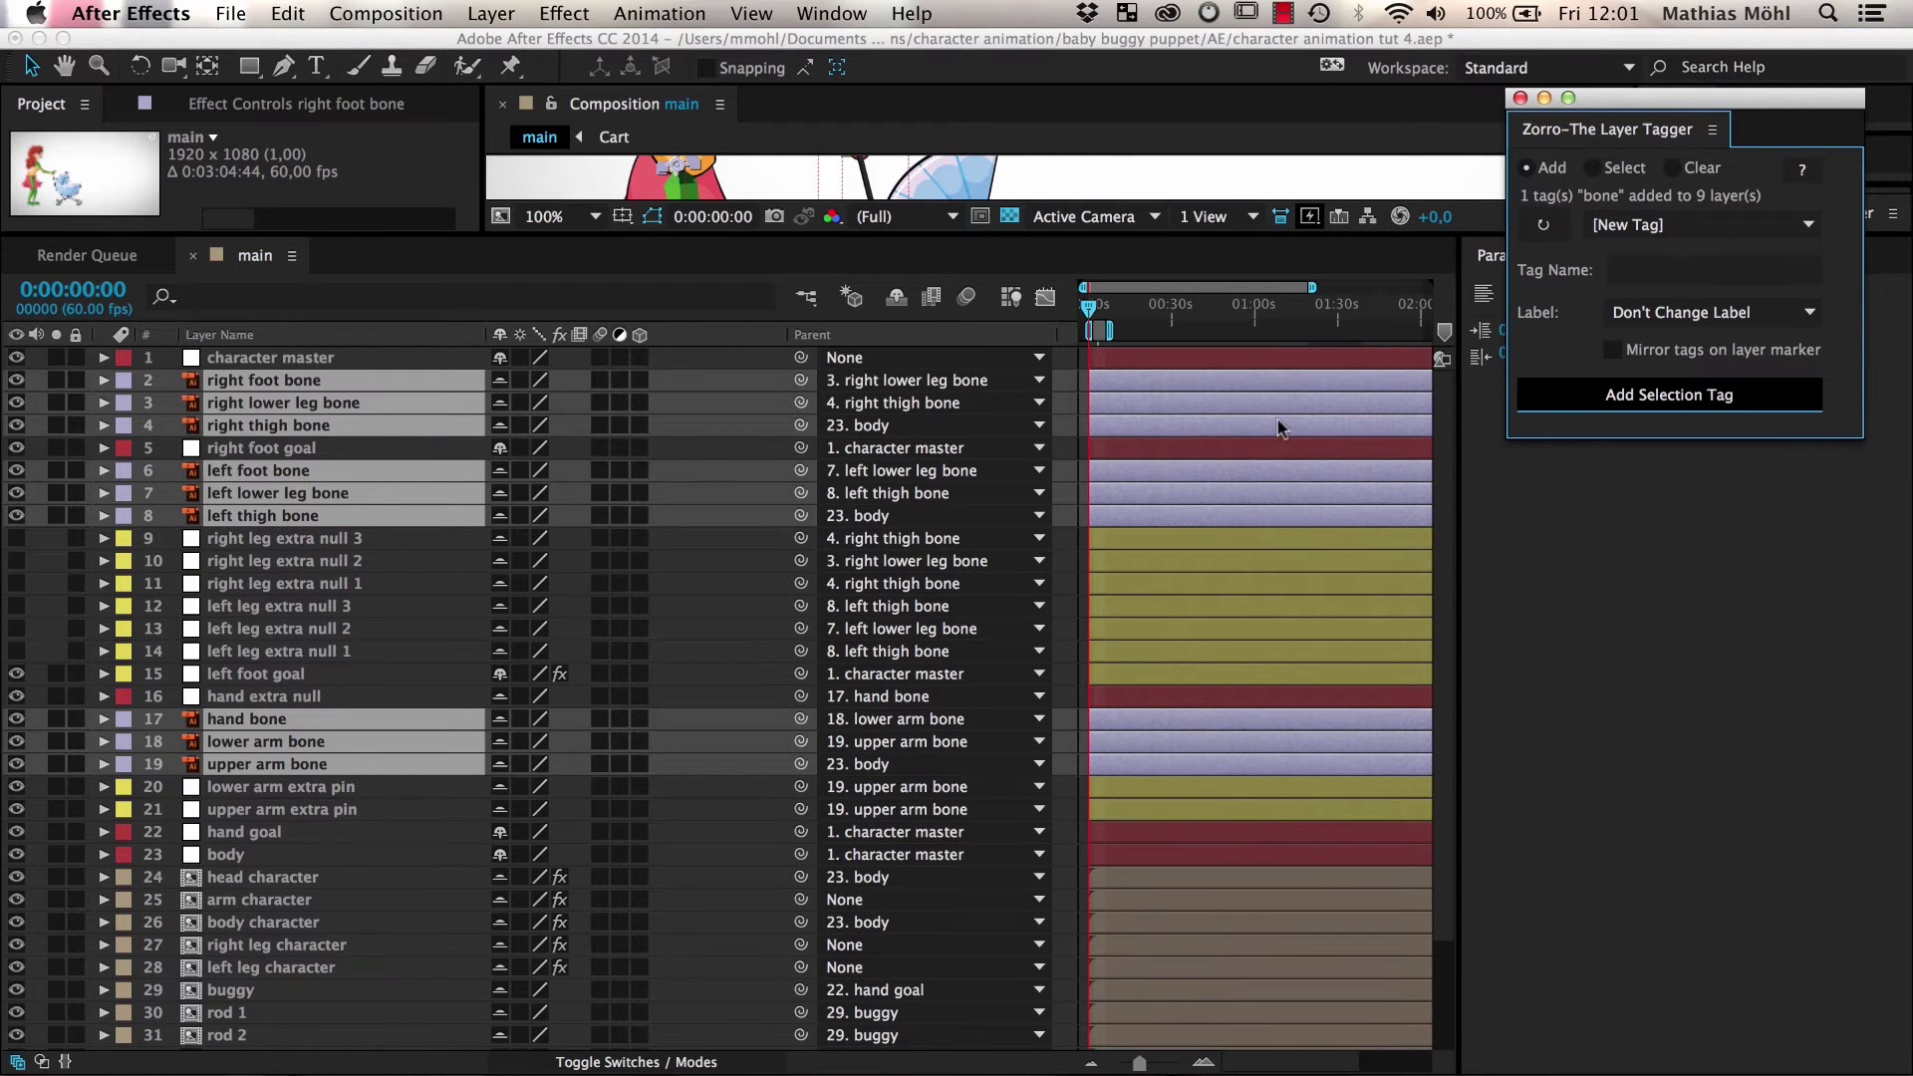
# Step: Reapply the bone tag with a Green label and confirm bone appears in the tag list
pyautogui.click(1634, 315)
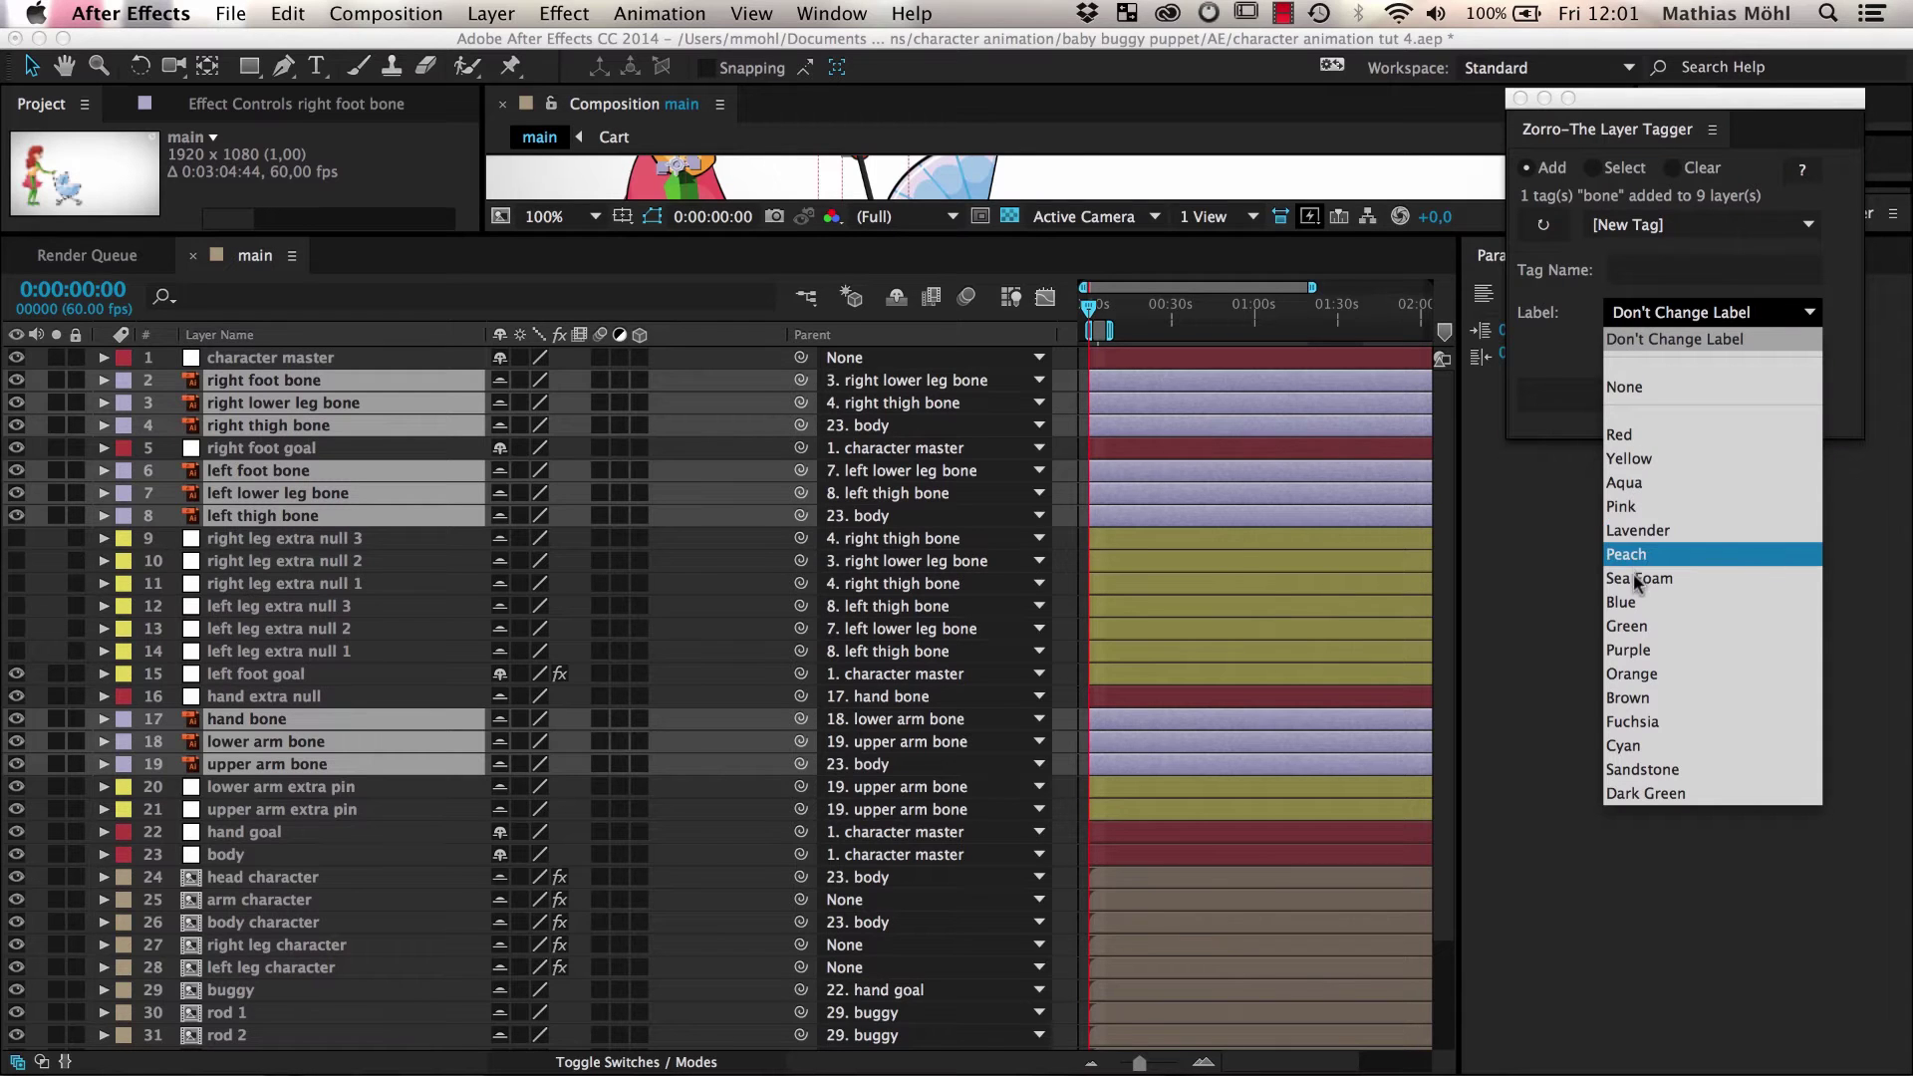
pyautogui.click(1634, 626)
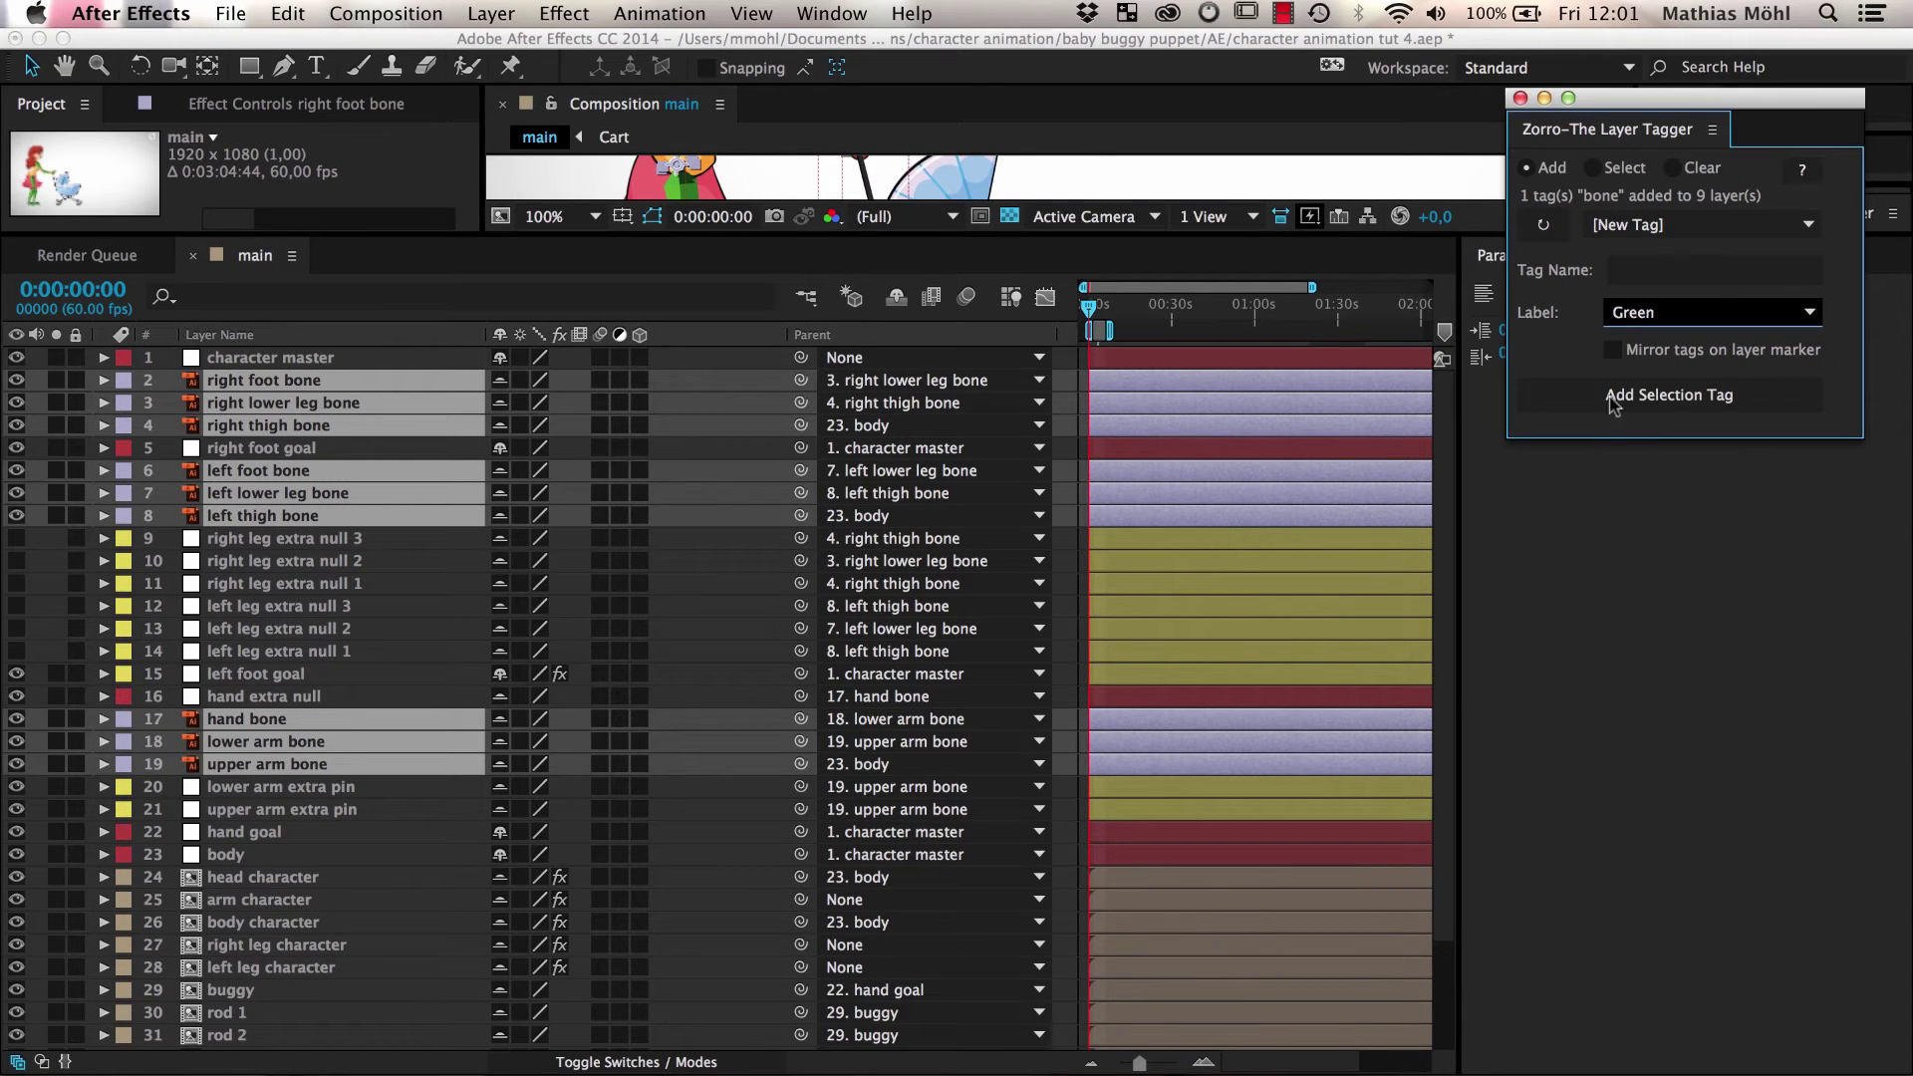
pyautogui.click(1637, 272)
pyautogui.write('b')
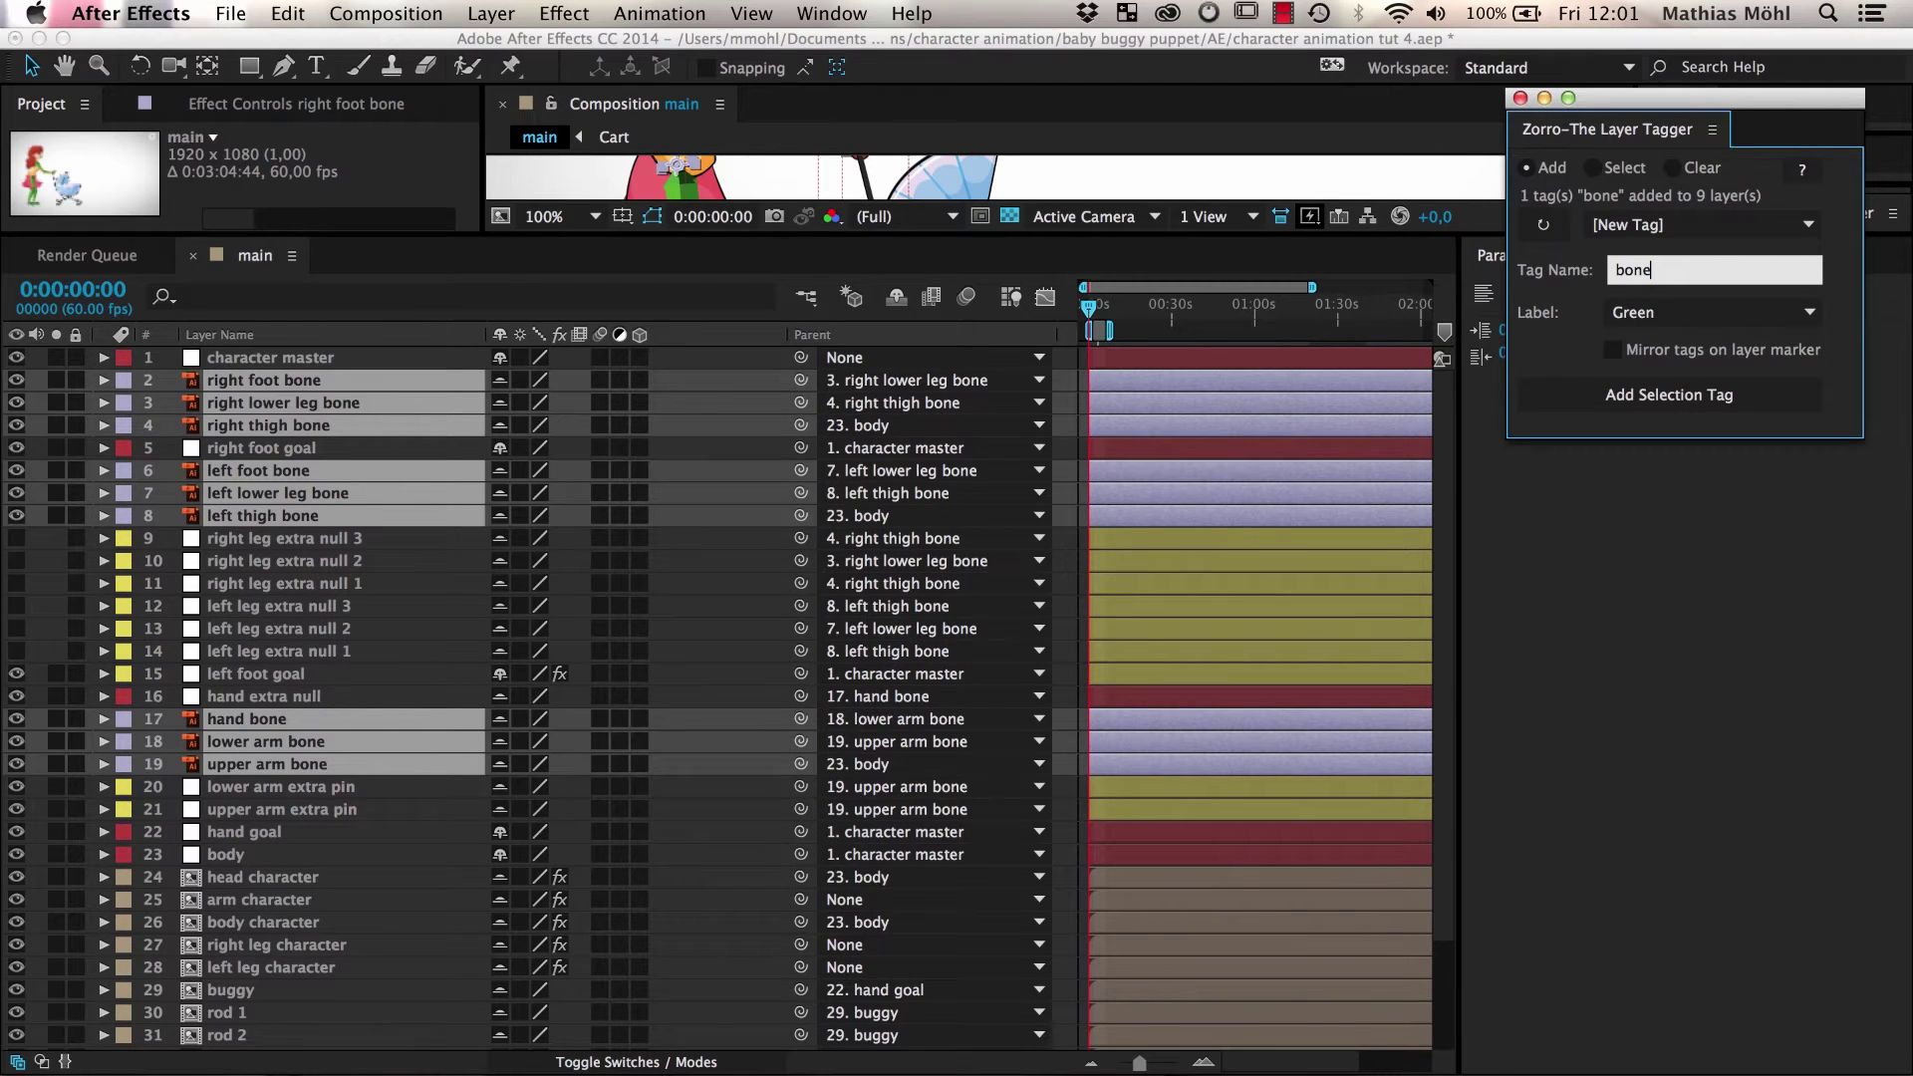
pyautogui.write('one')
pyautogui.click(1632, 394)
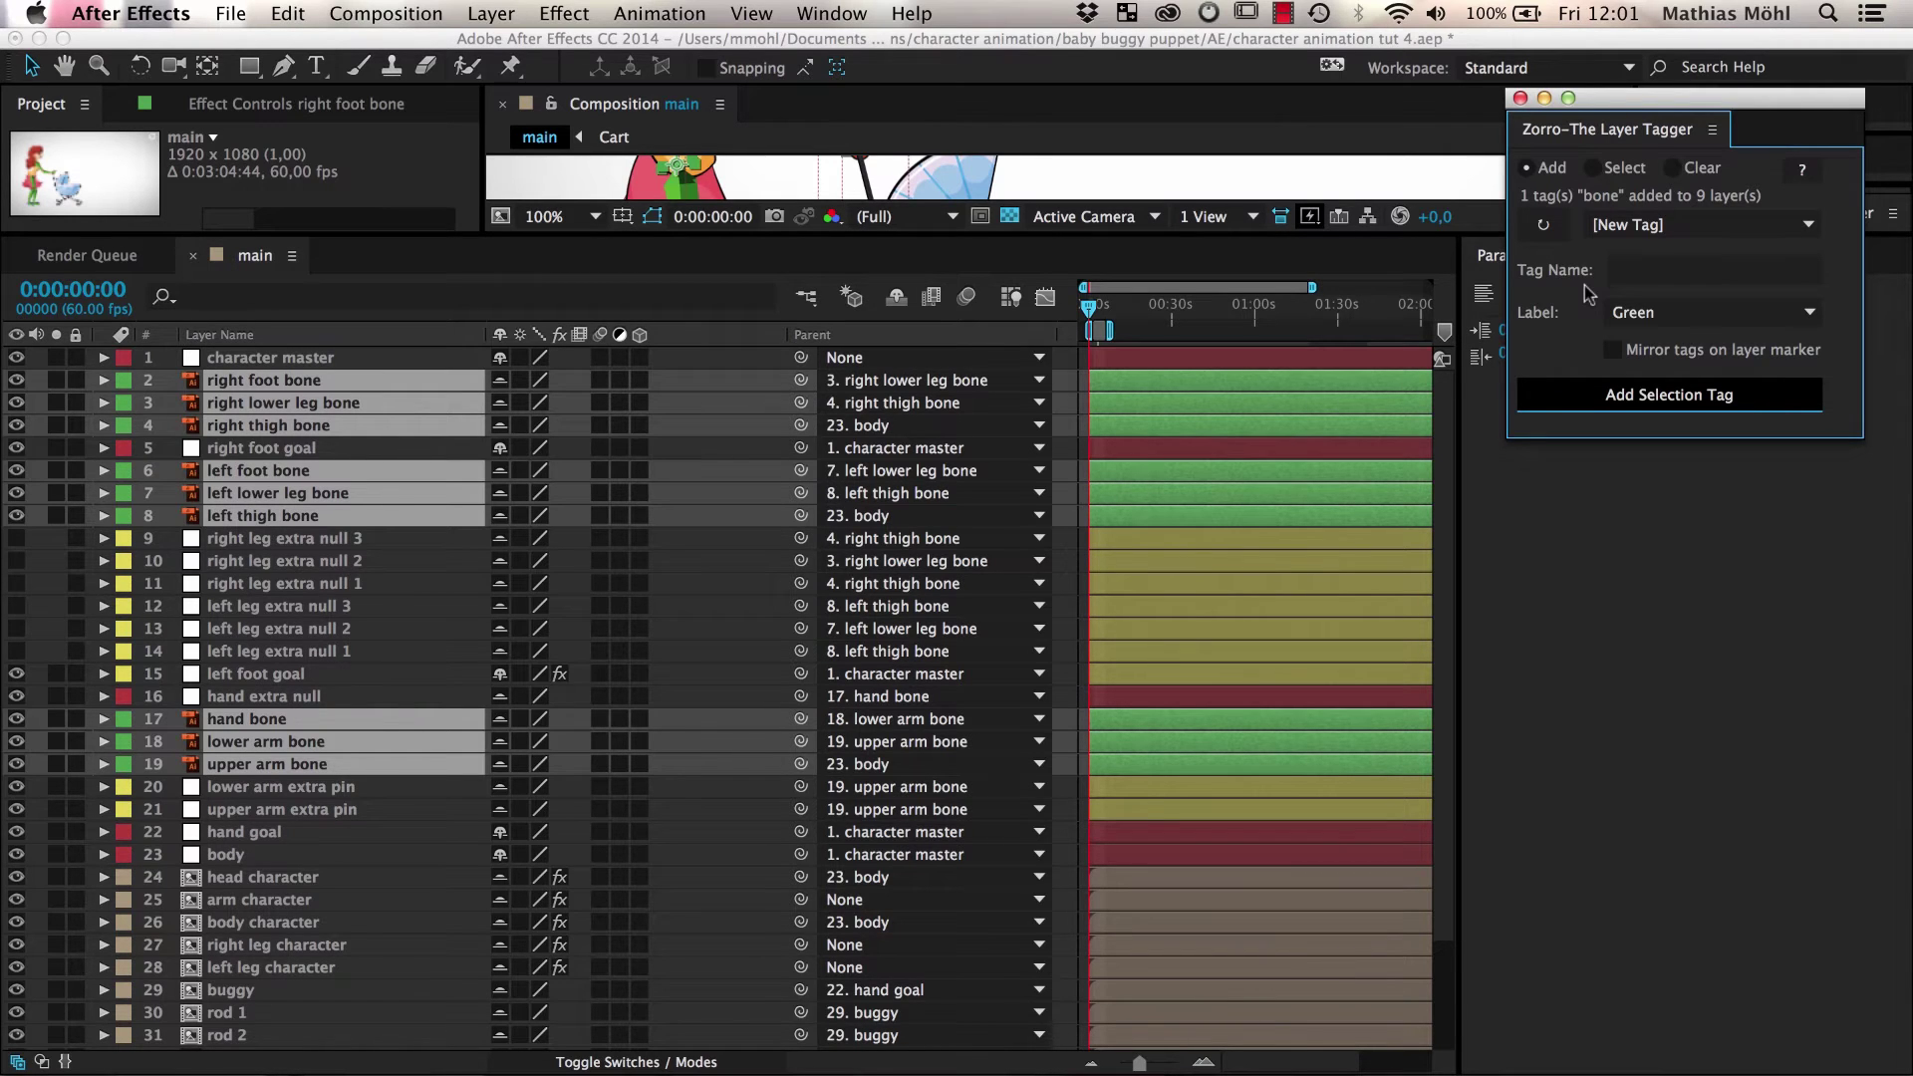
pyautogui.click(1628, 228)
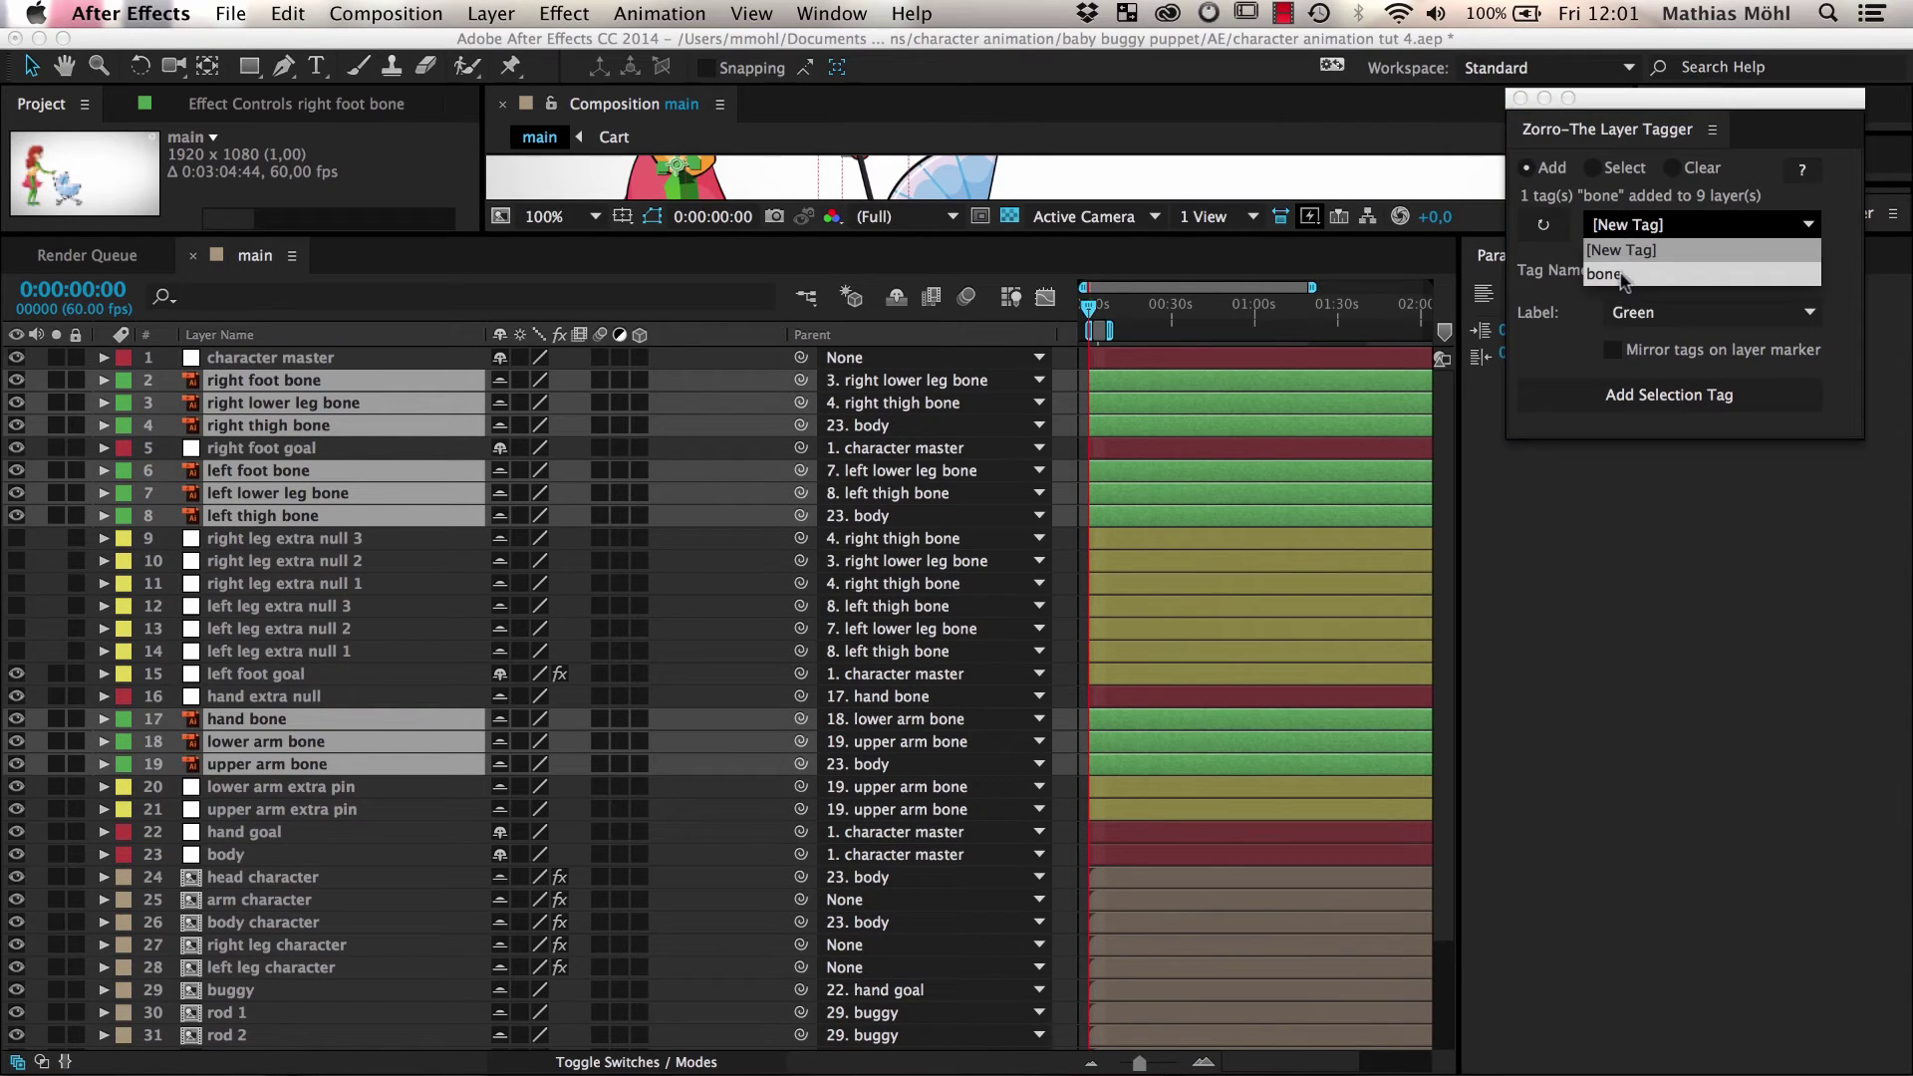
pyautogui.click(1618, 275)
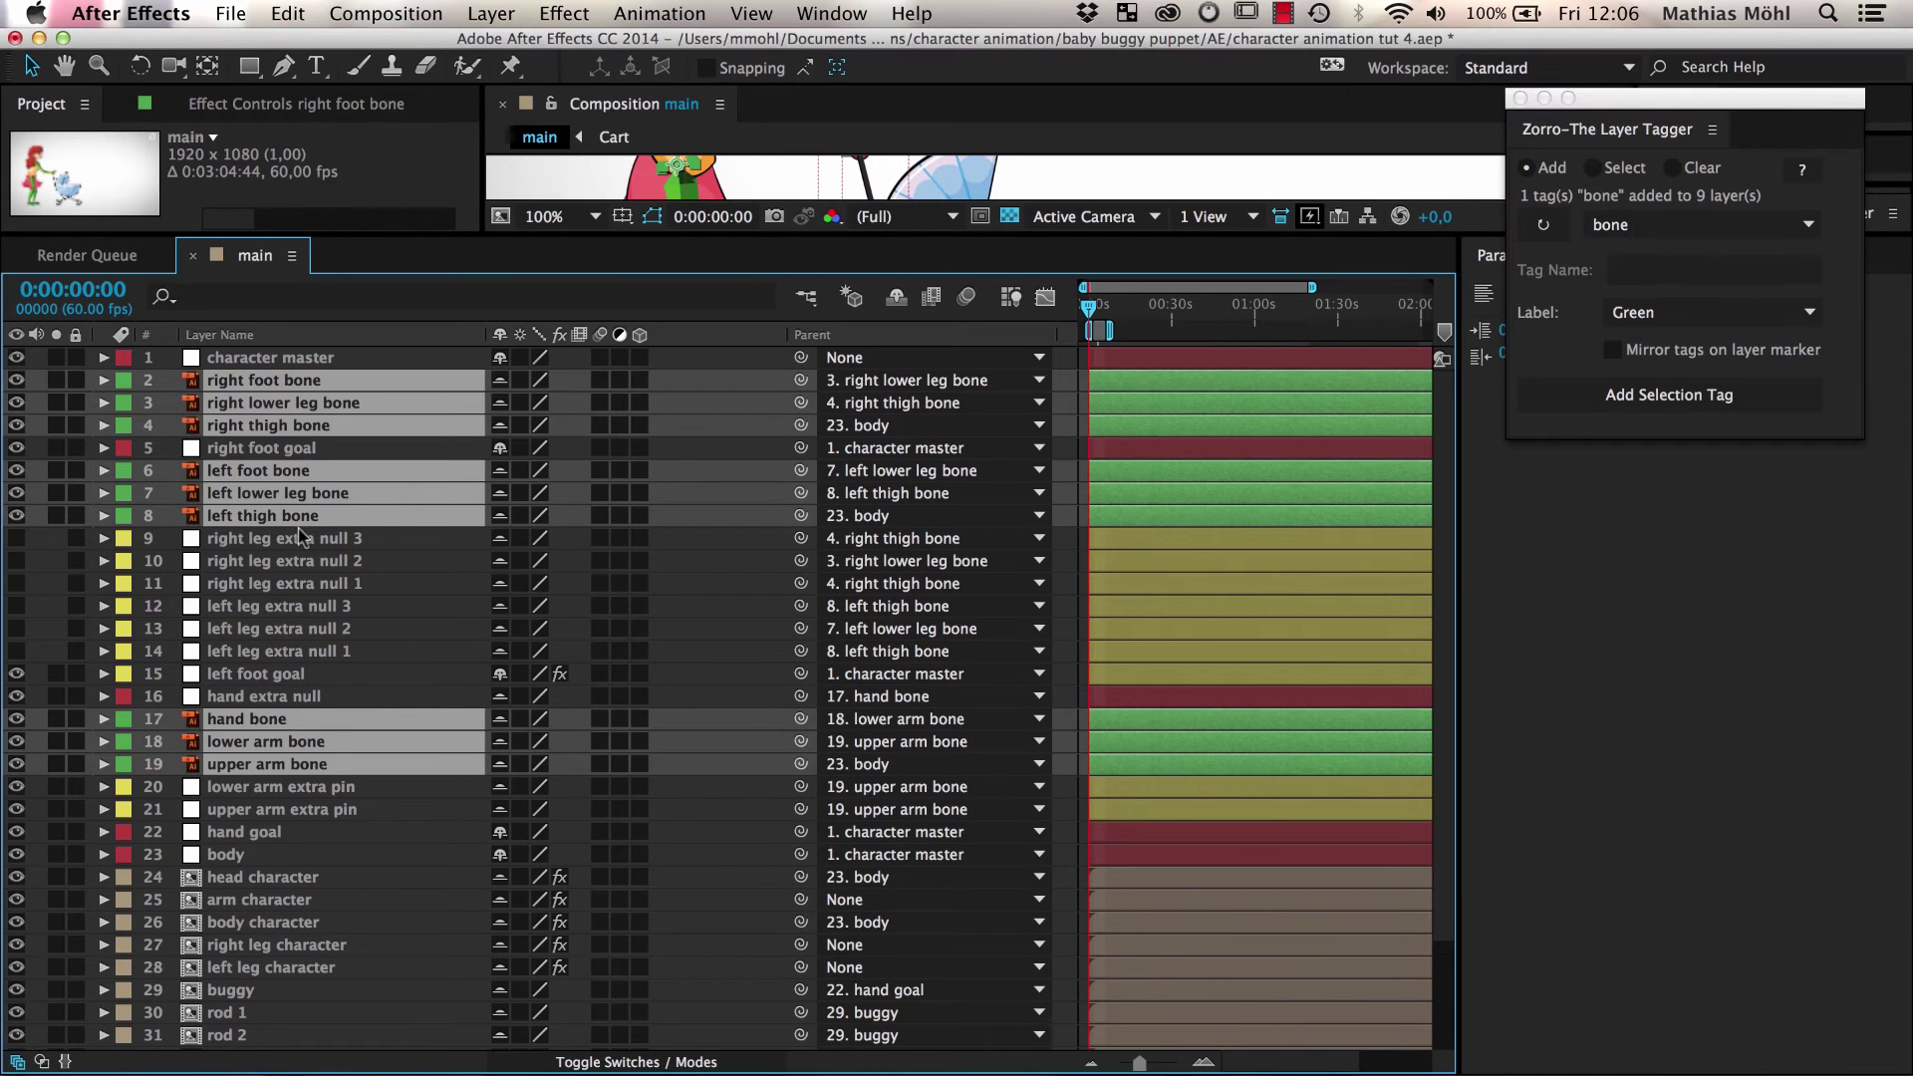
# Step: Tag the nine extra null and extra pin layers 'puppet pin null' with a Sea Foam label
pyautogui.click(296, 539)
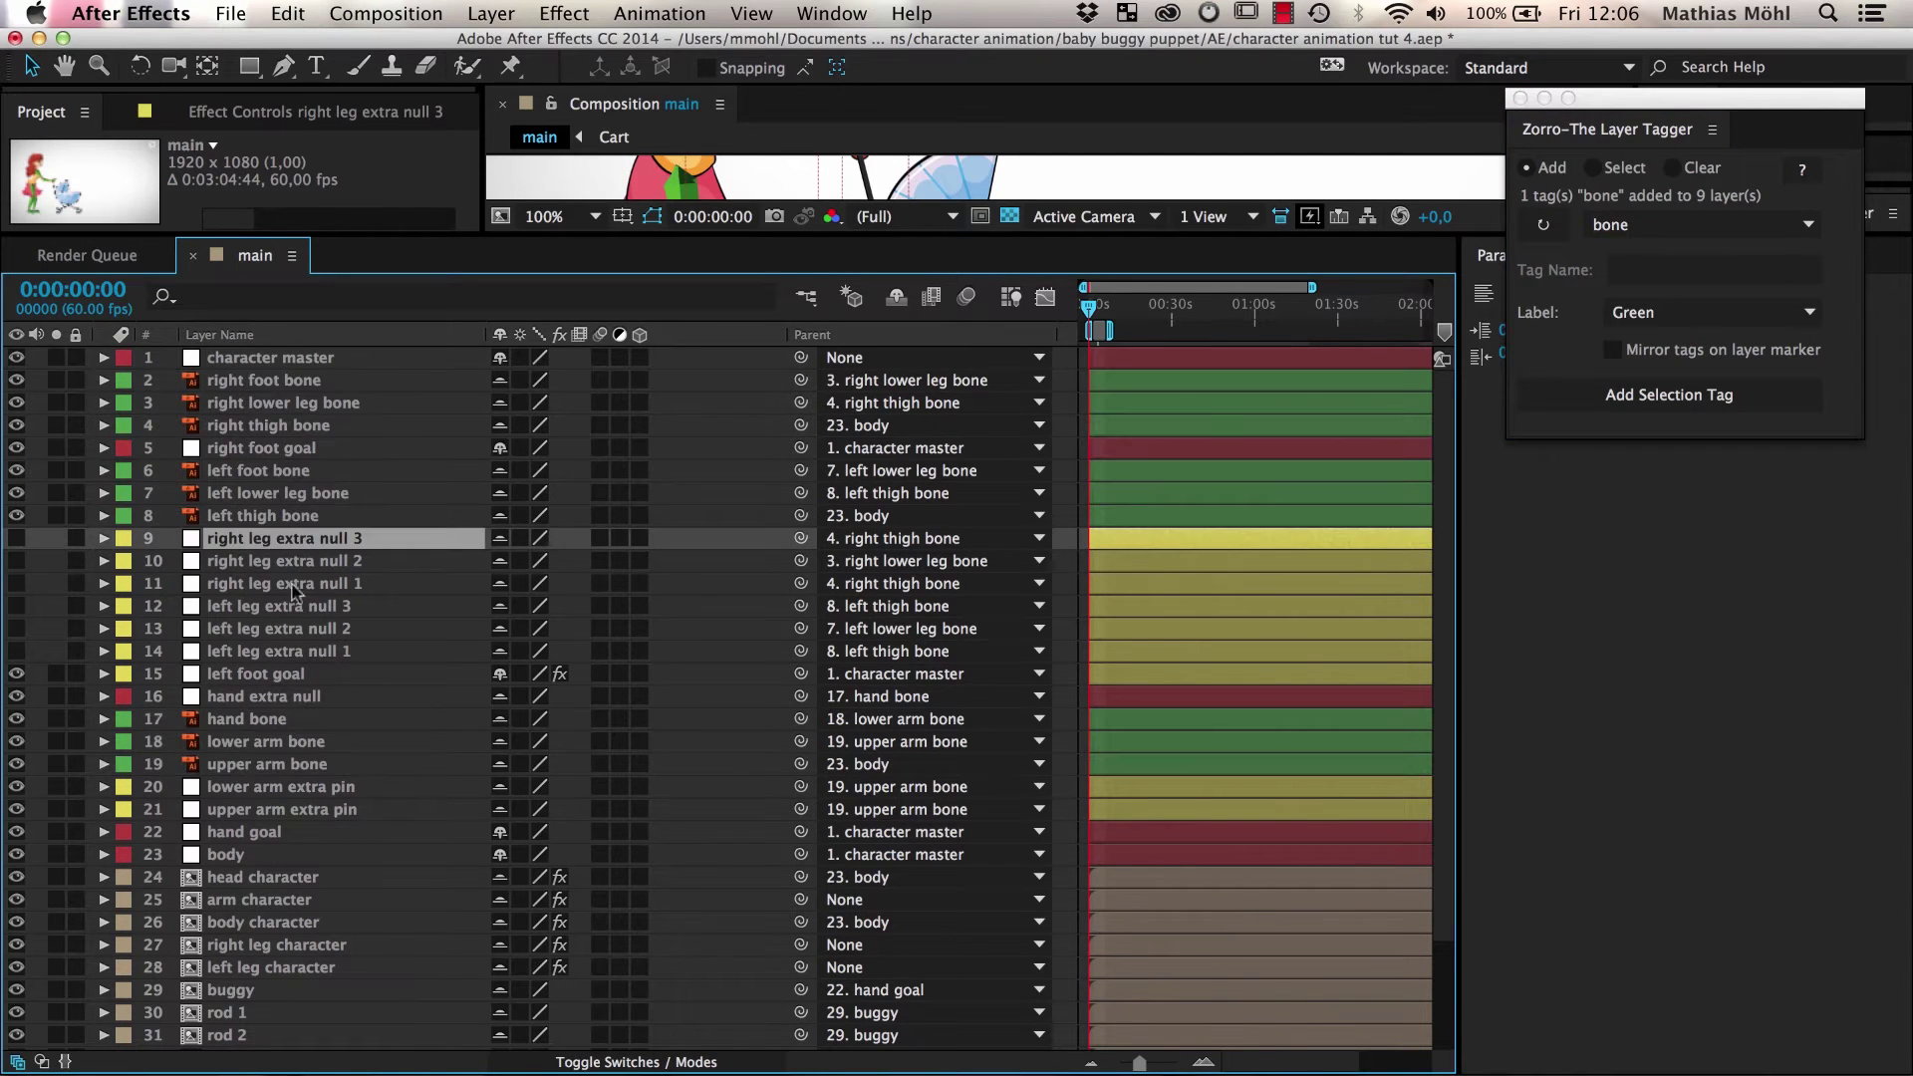
pyautogui.keyDown('shift'); pyautogui.click(287, 653); pyautogui.keyUp('shift')
pyautogui.keyDown('super'); pyautogui.click(293, 698); pyautogui.keyUp('super')
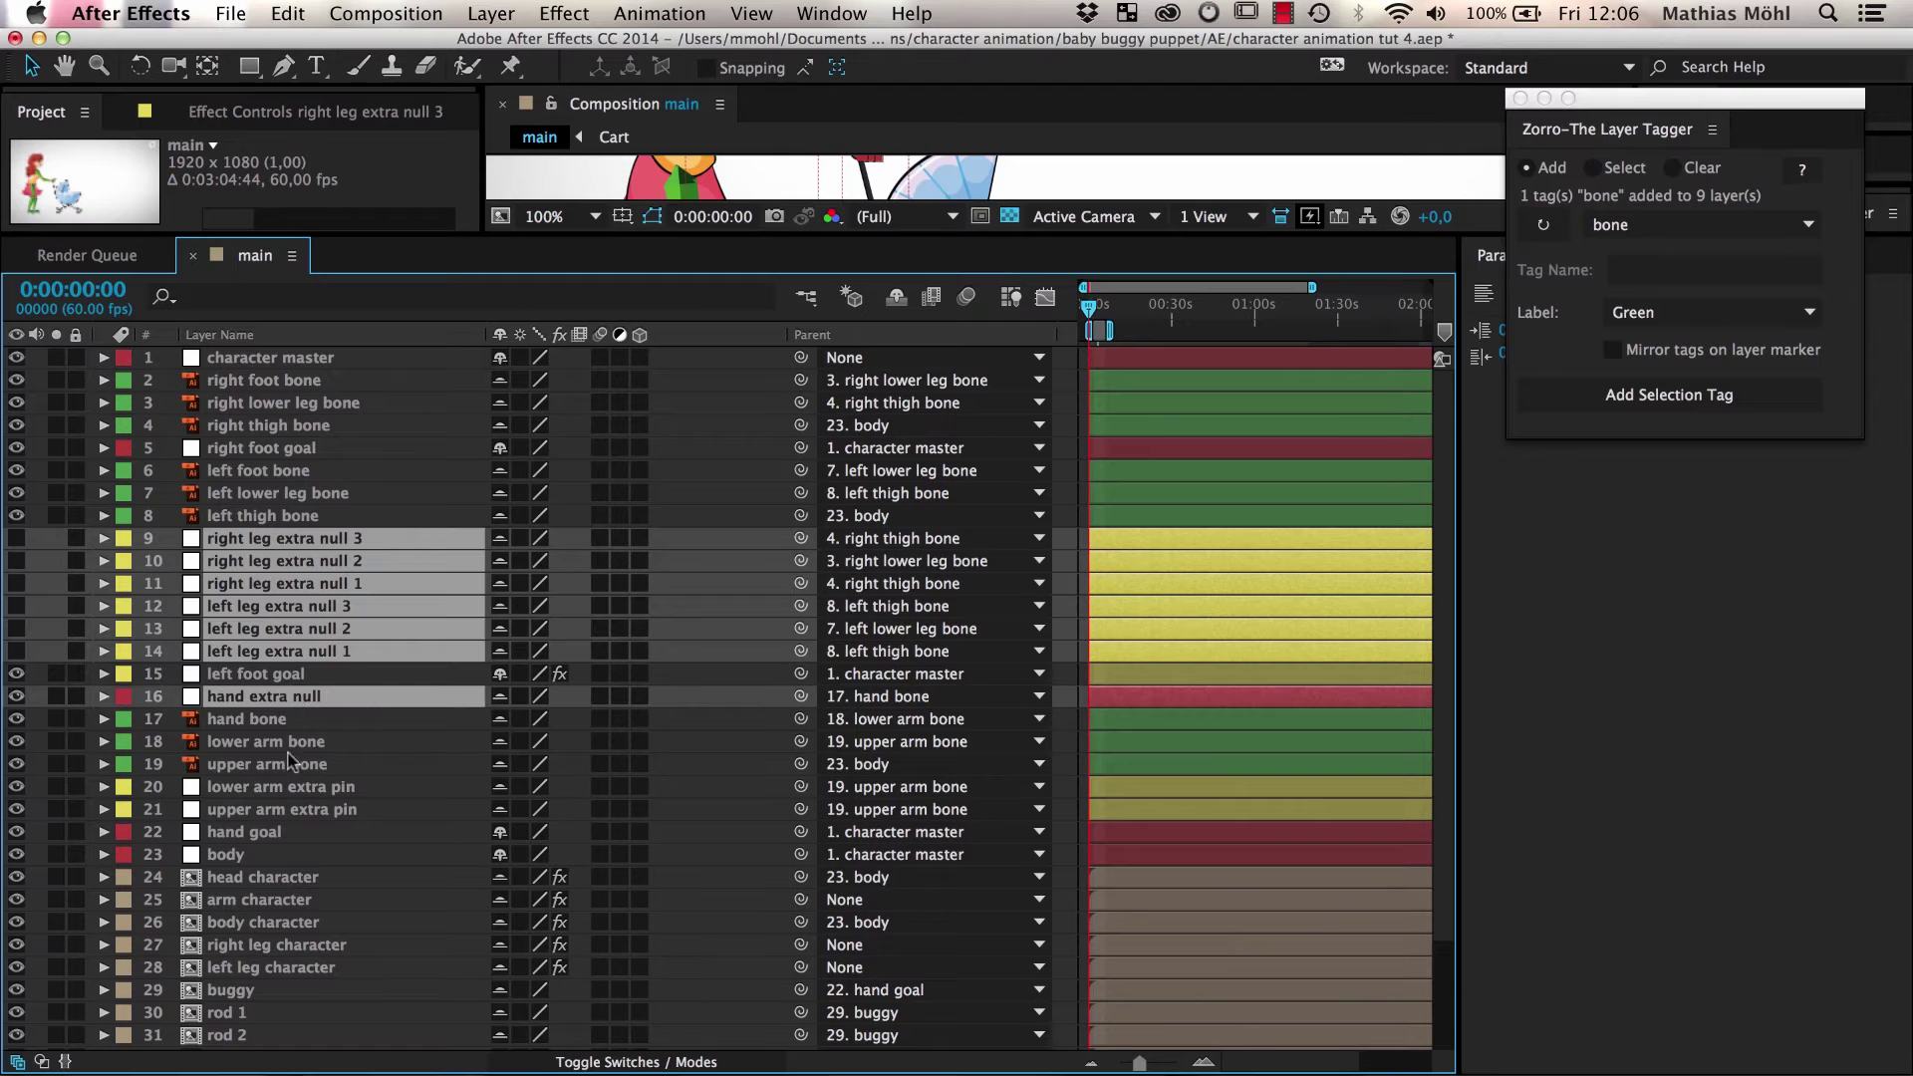
pyautogui.keyDown('super'); pyautogui.click(301, 787); pyautogui.keyUp('super')
pyautogui.keyDown('super'); pyautogui.click(306, 813); pyautogui.keyUp('super')
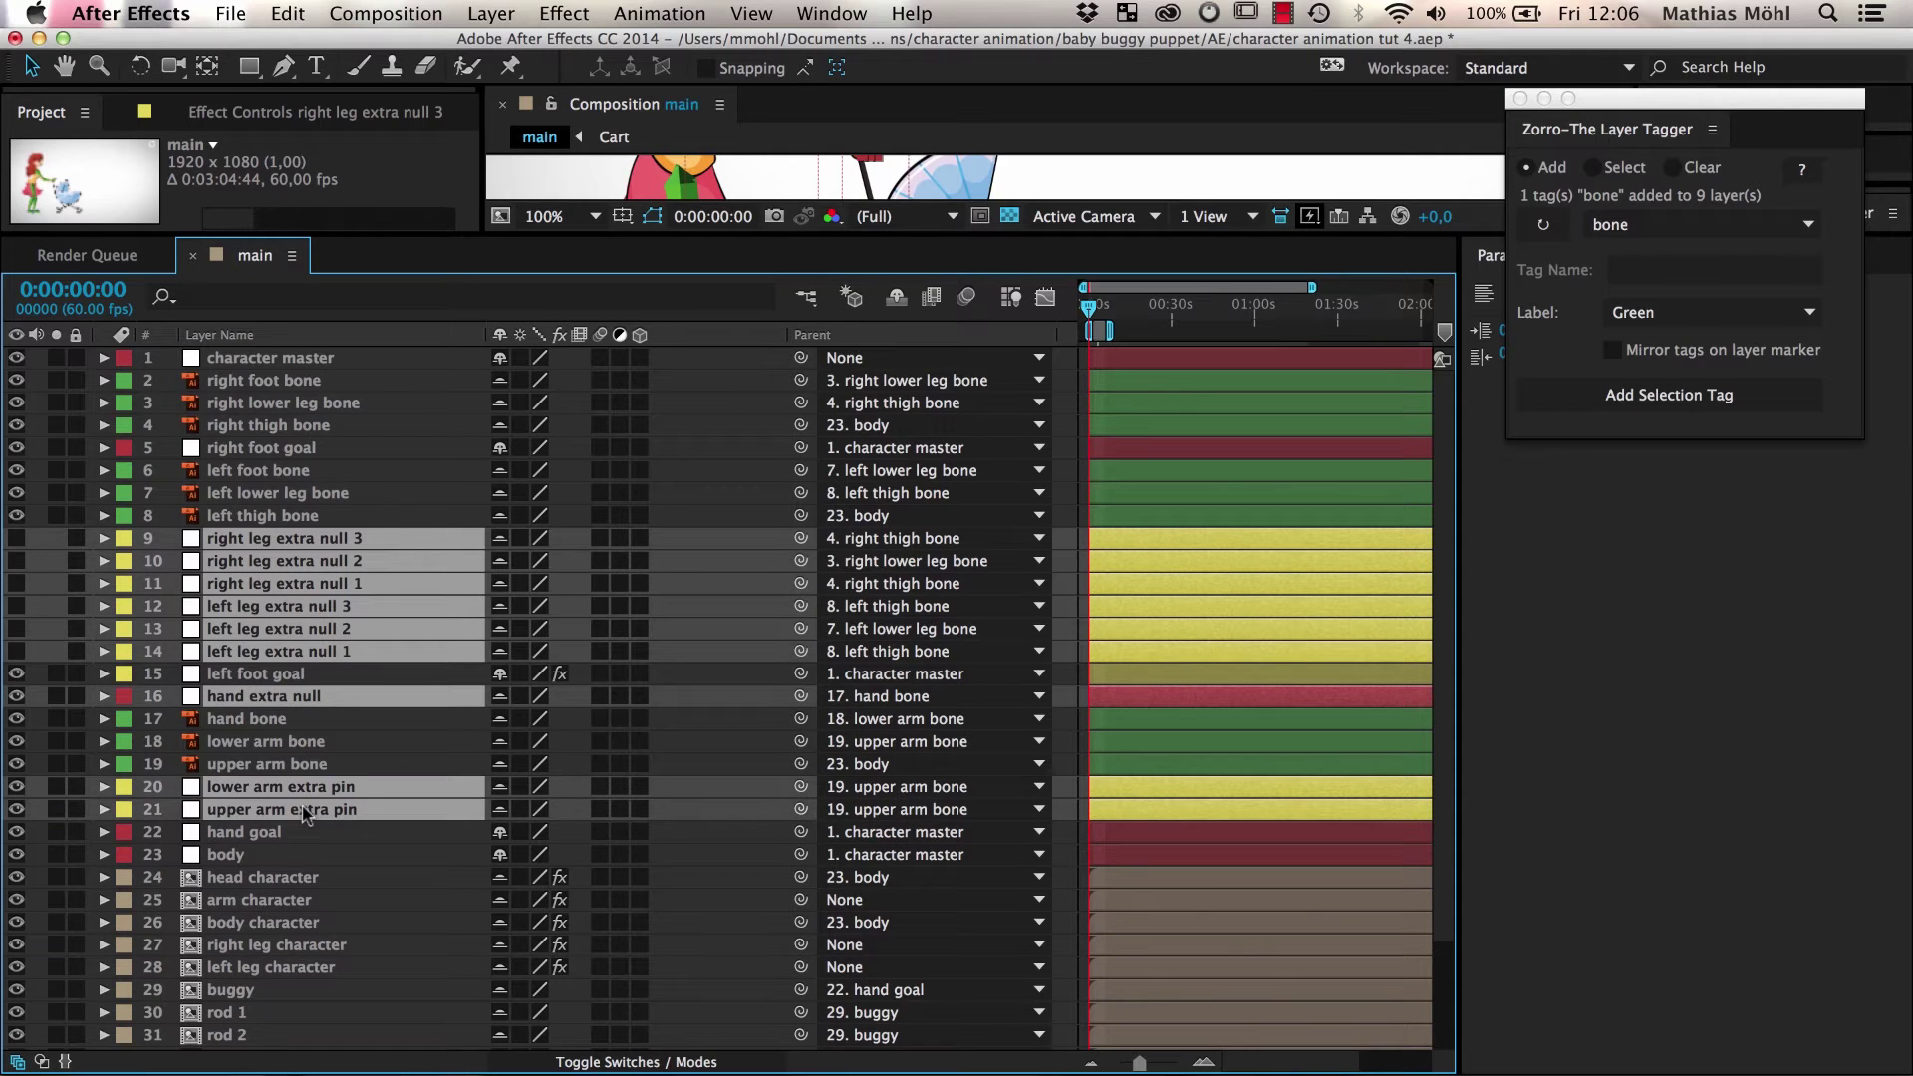
pyautogui.click(1637, 271)
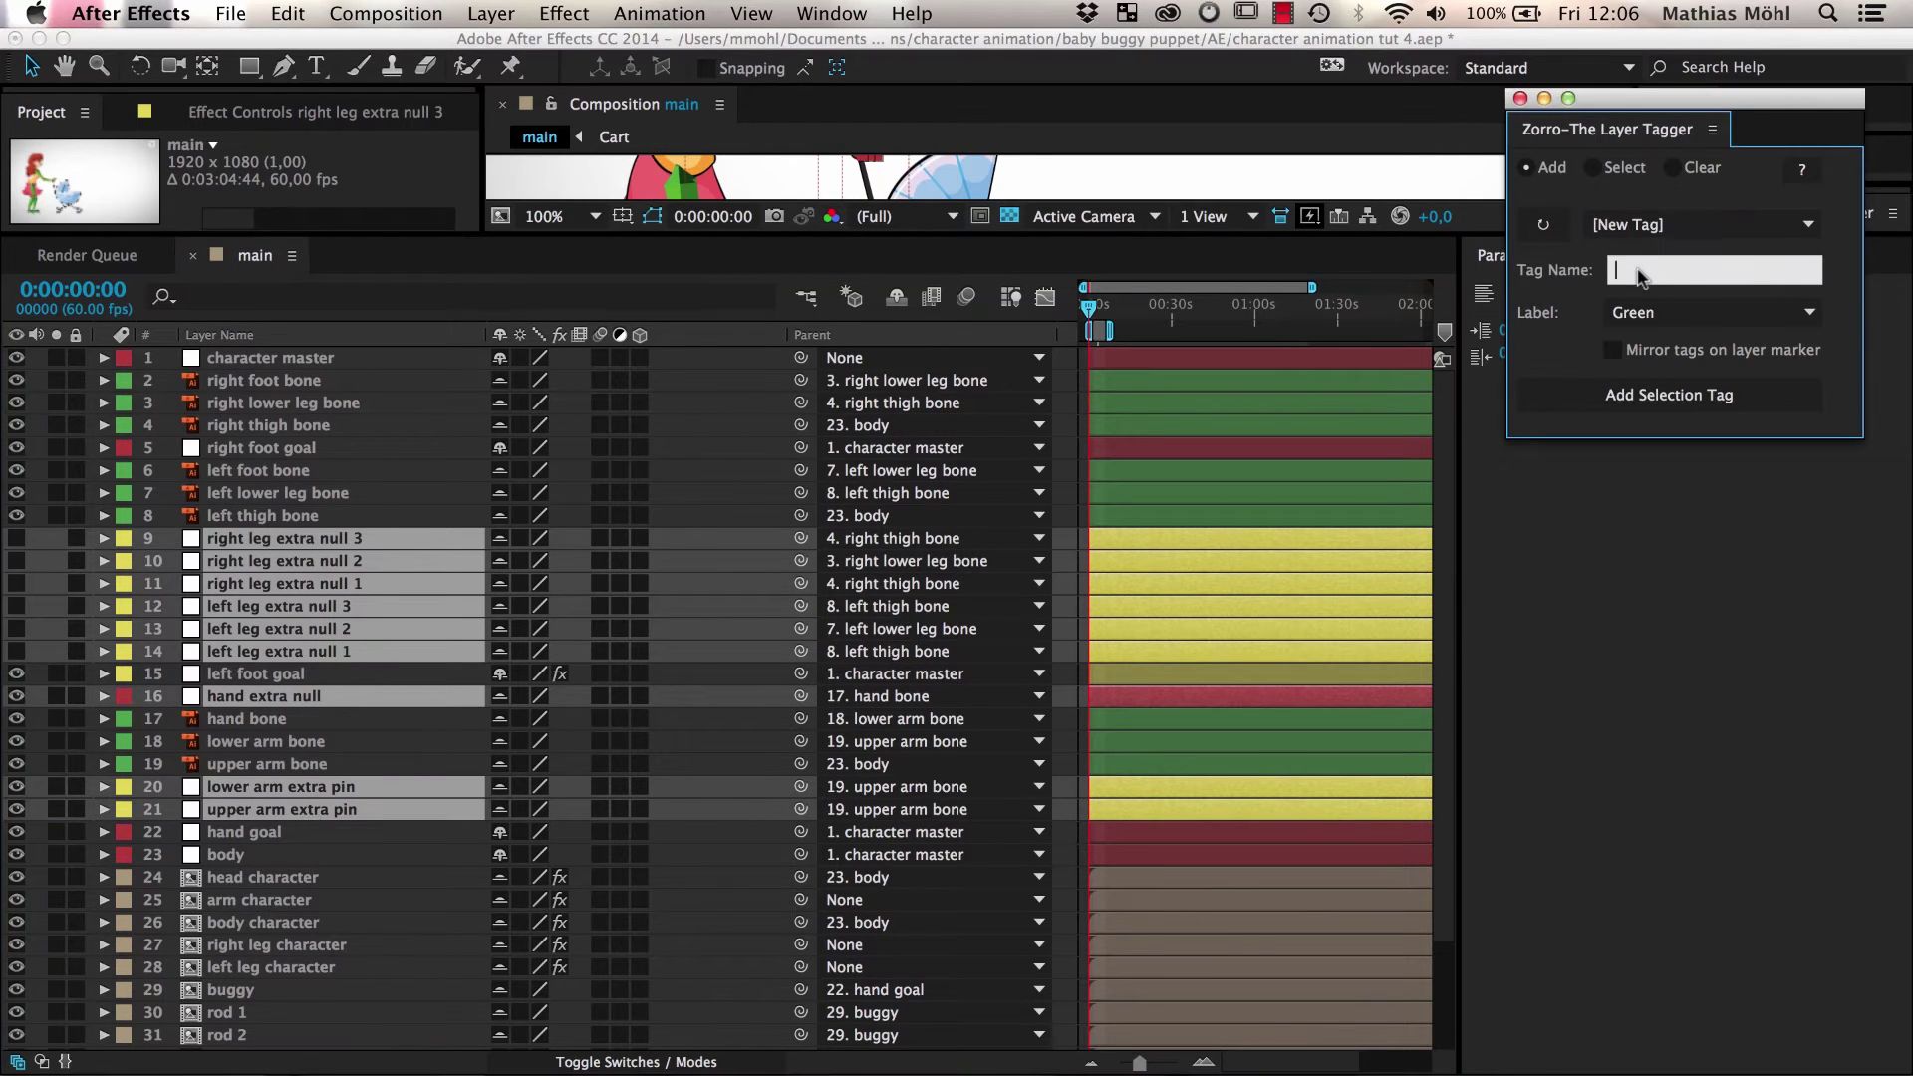
pyautogui.write('puppet pin null')
pyautogui.click(1642, 312)
pyautogui.click(1636, 578)
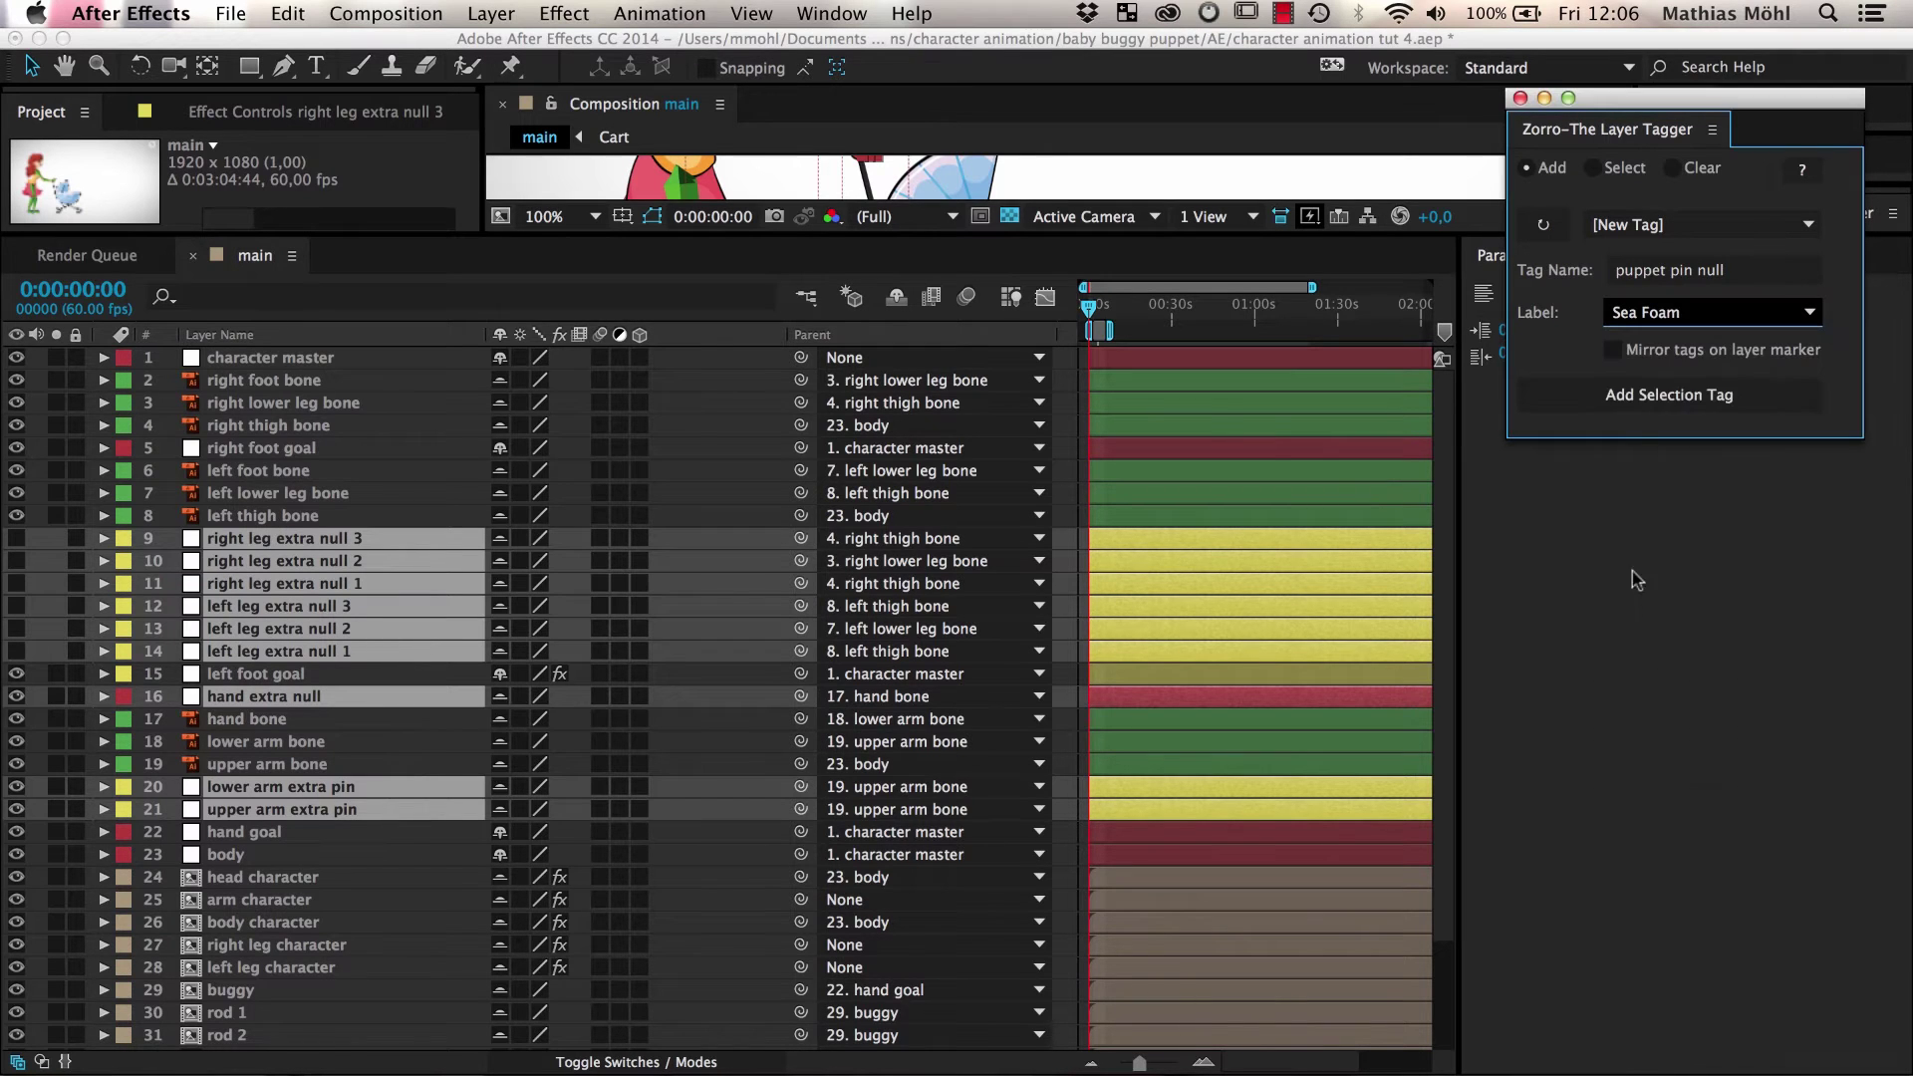
pyautogui.click(1649, 393)
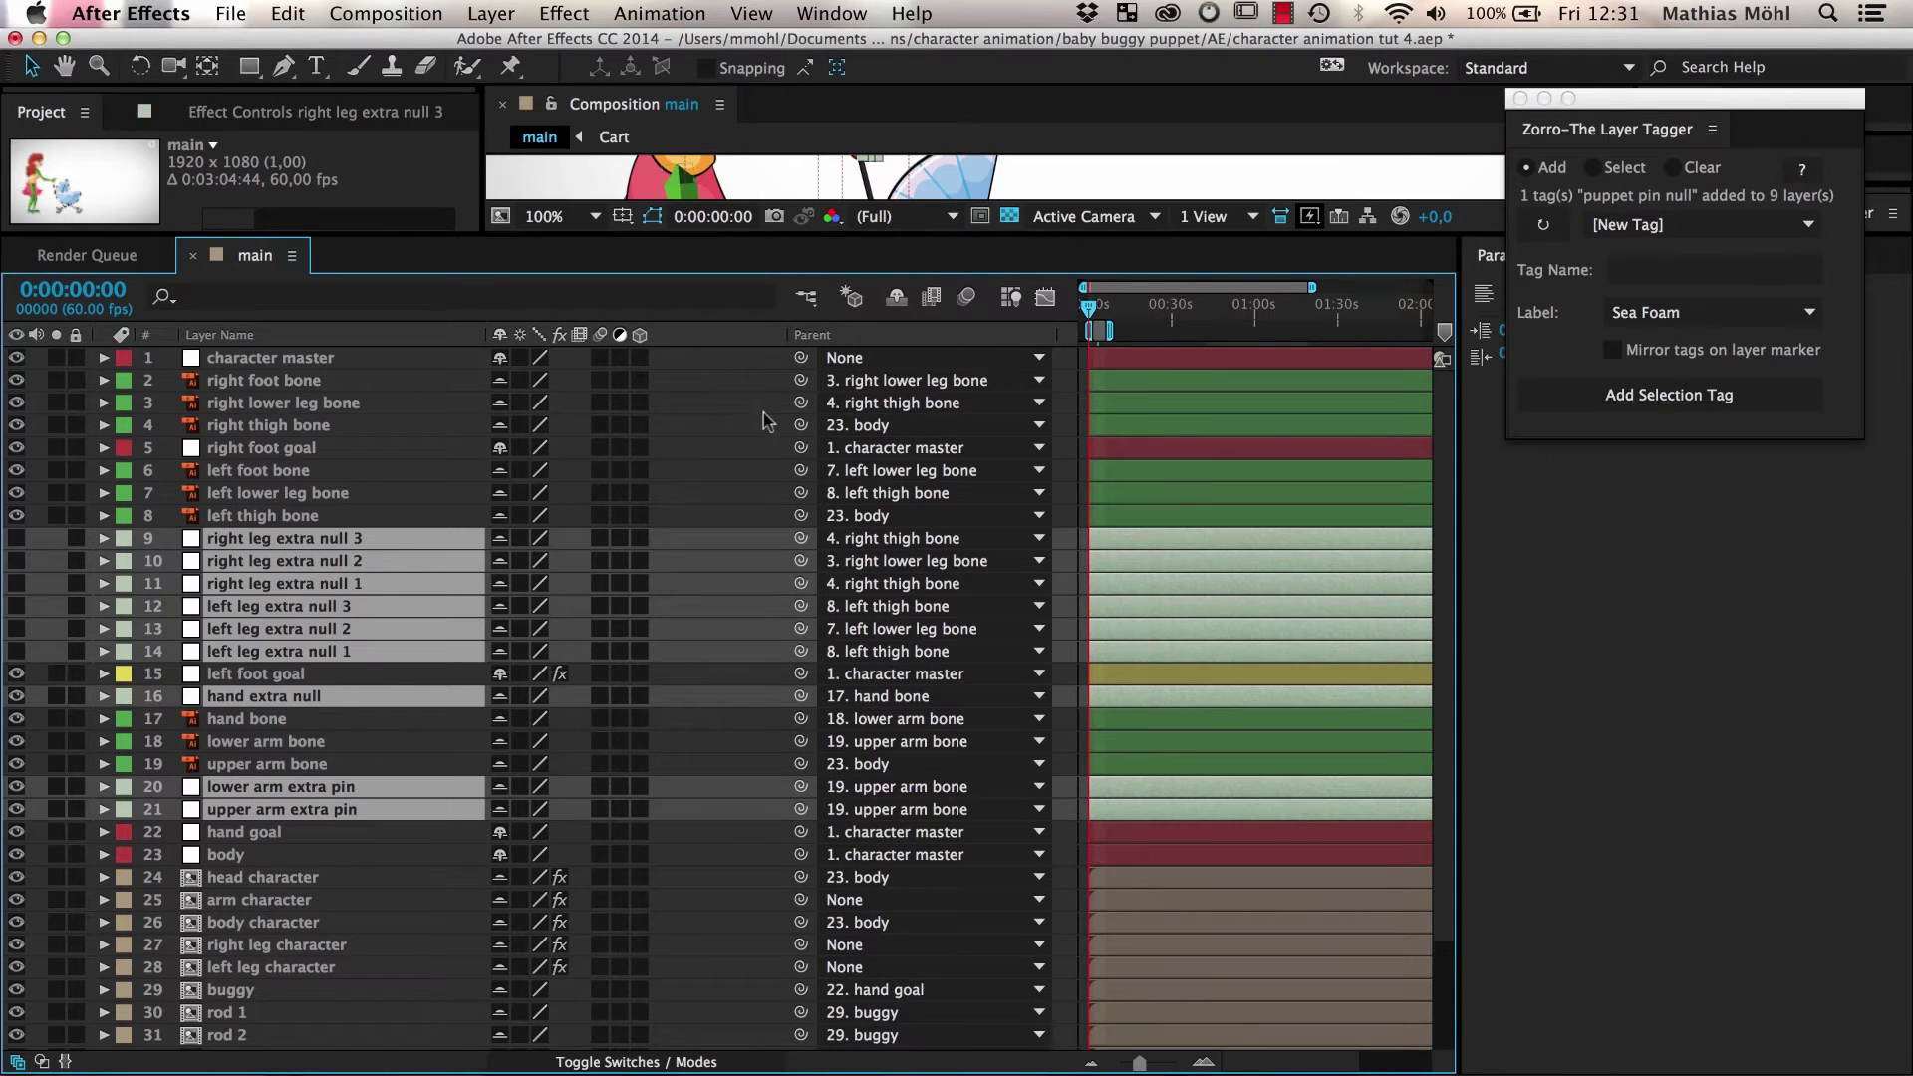
# Step: Tag character master, right and left foot goals, hand goal and body 'character controls' in Red
pyautogui.click(349, 451)
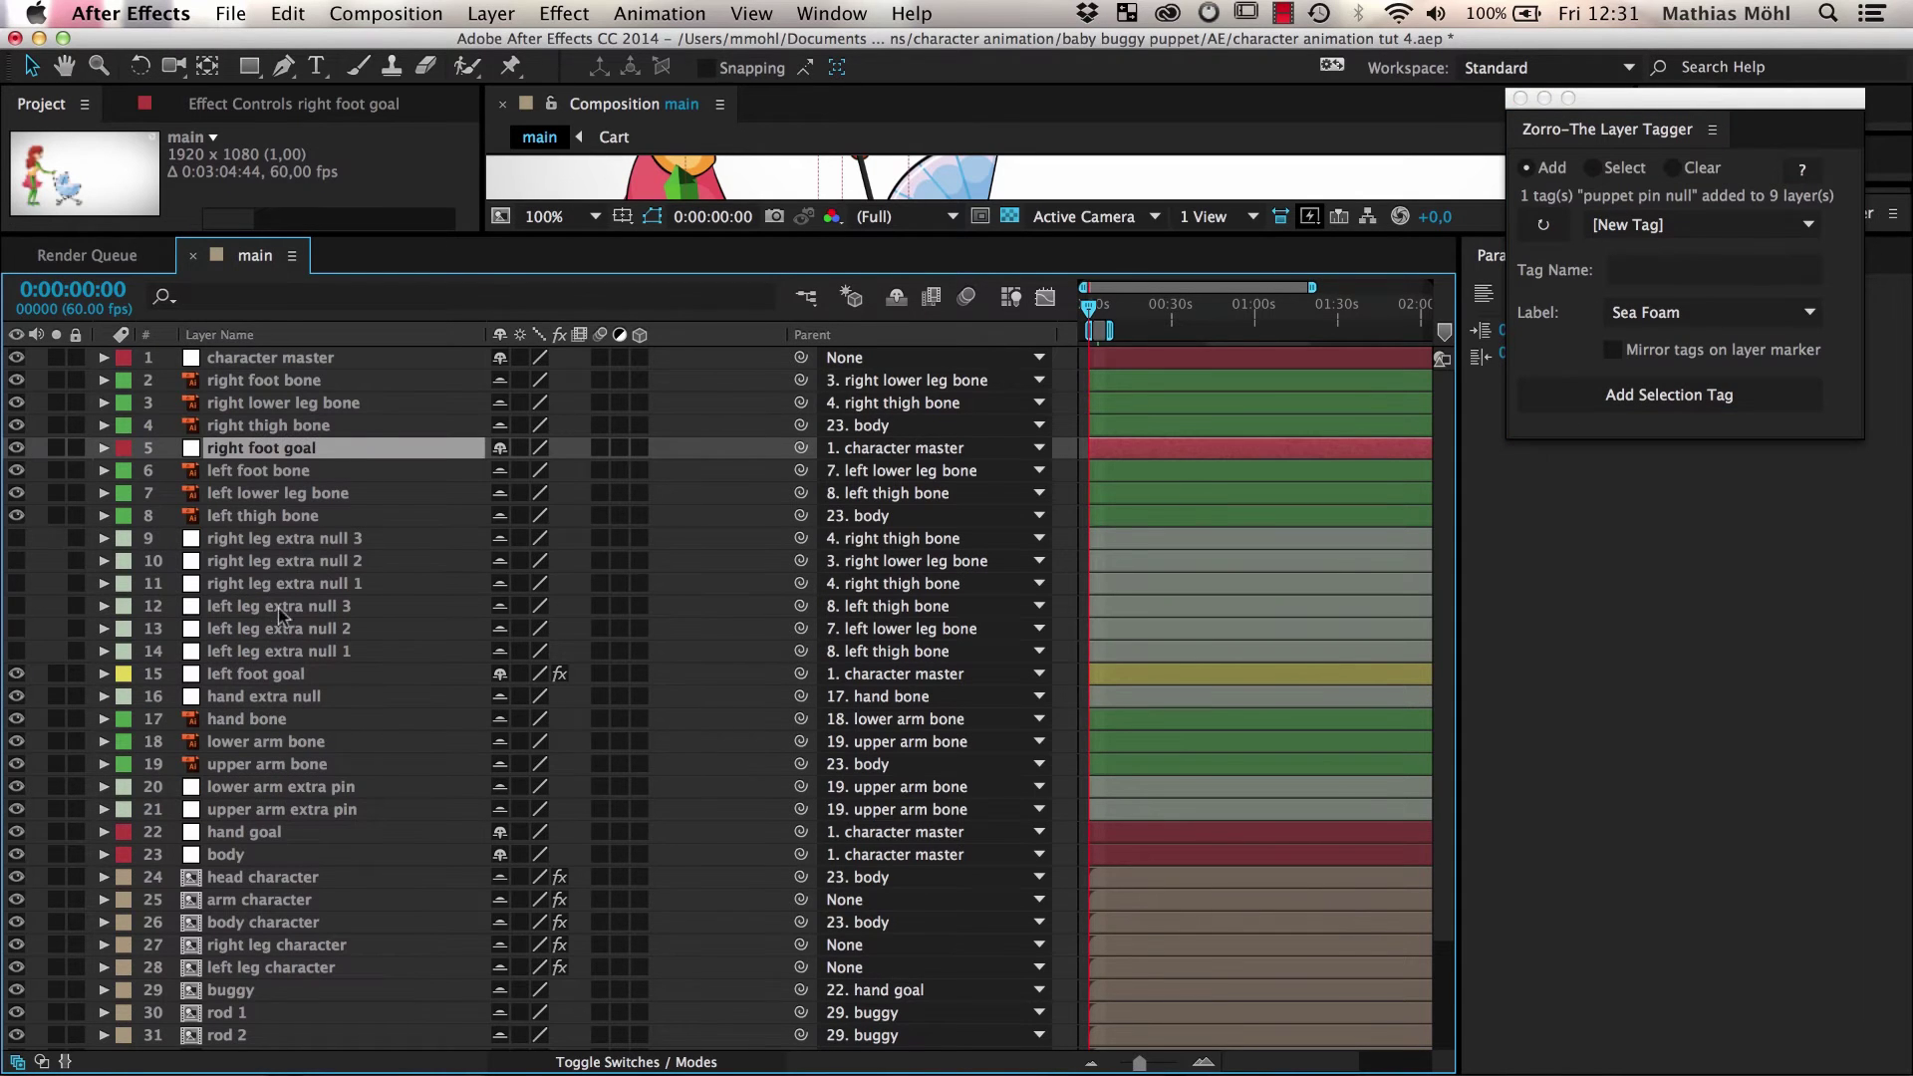
pyautogui.keyDown('super'); pyautogui.click(289, 677); pyautogui.keyUp('super')
pyautogui.keyDown('super'); pyautogui.click(261, 835); pyautogui.keyUp('super')
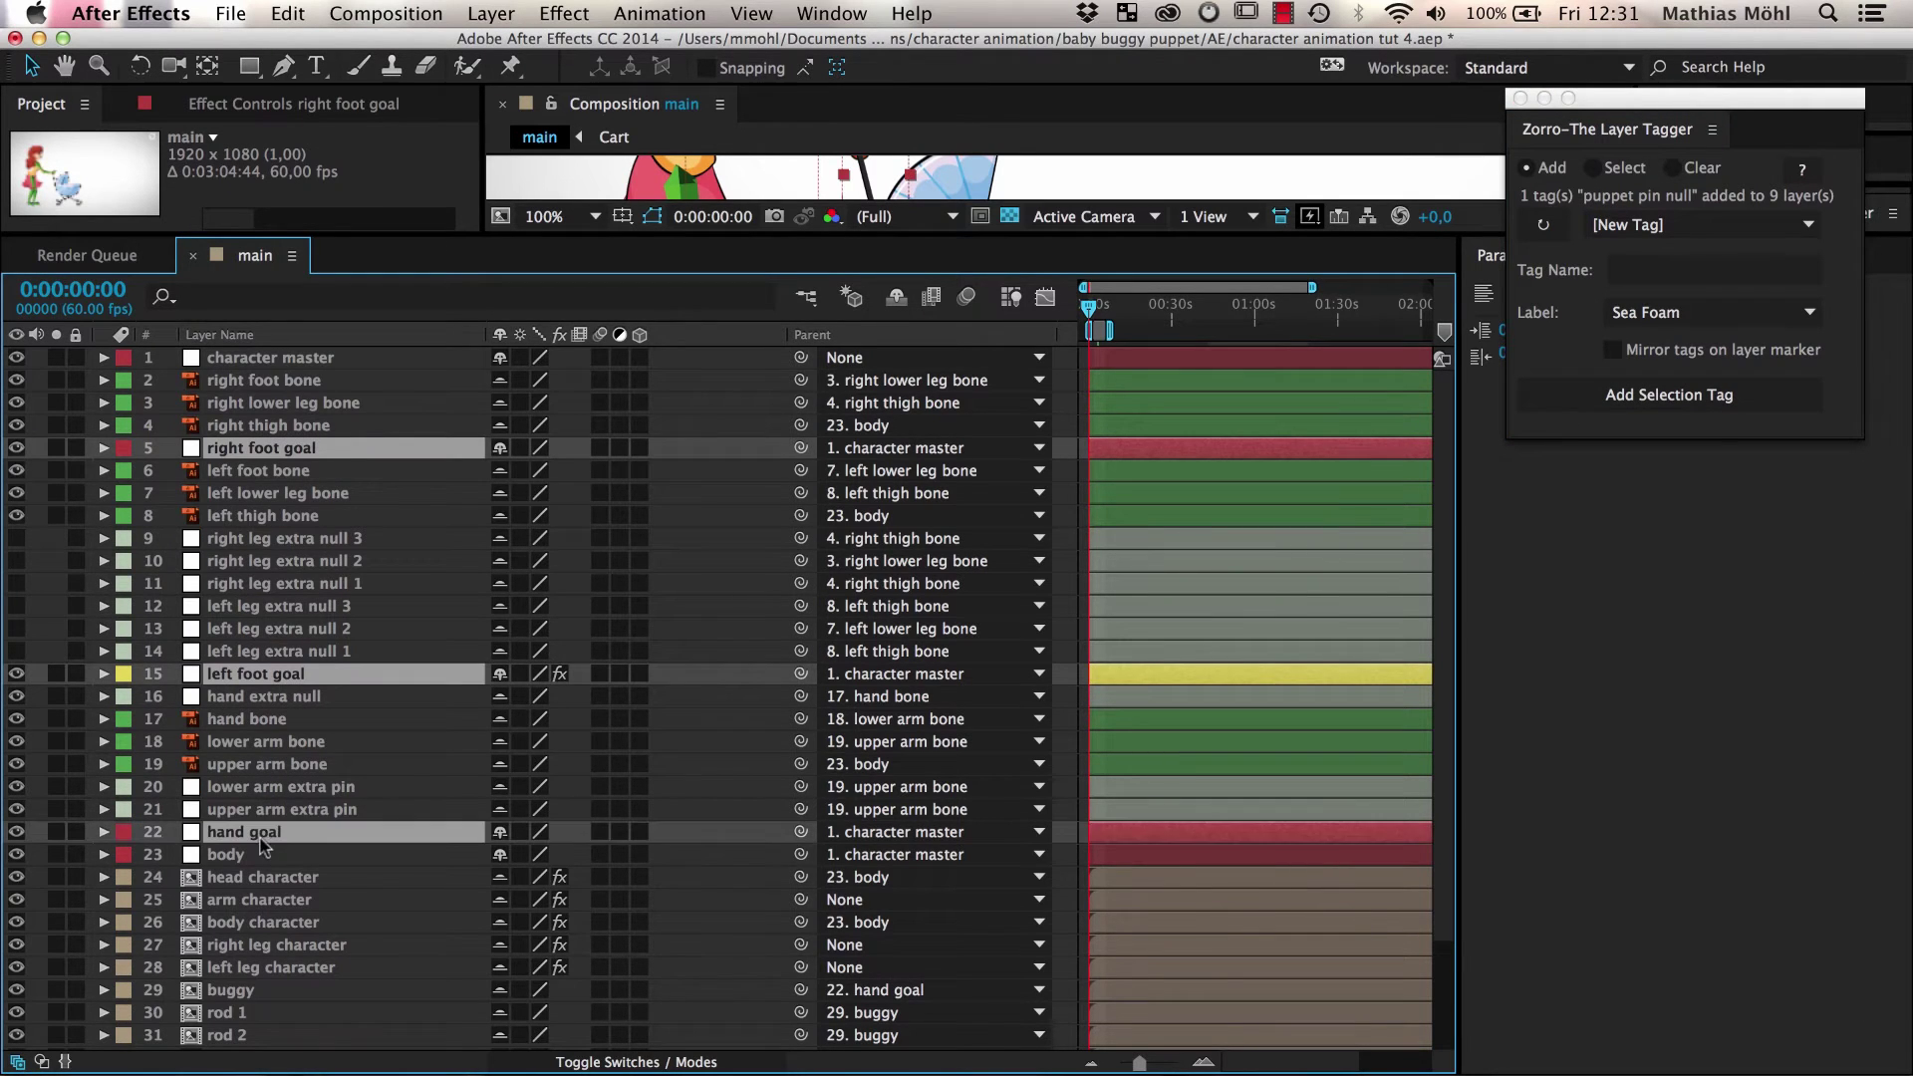
pyautogui.keyDown('super'); pyautogui.click(248, 857); pyautogui.keyUp('super')
pyautogui.keyDown('super'); pyautogui.click(261, 361); pyautogui.keyUp('super')
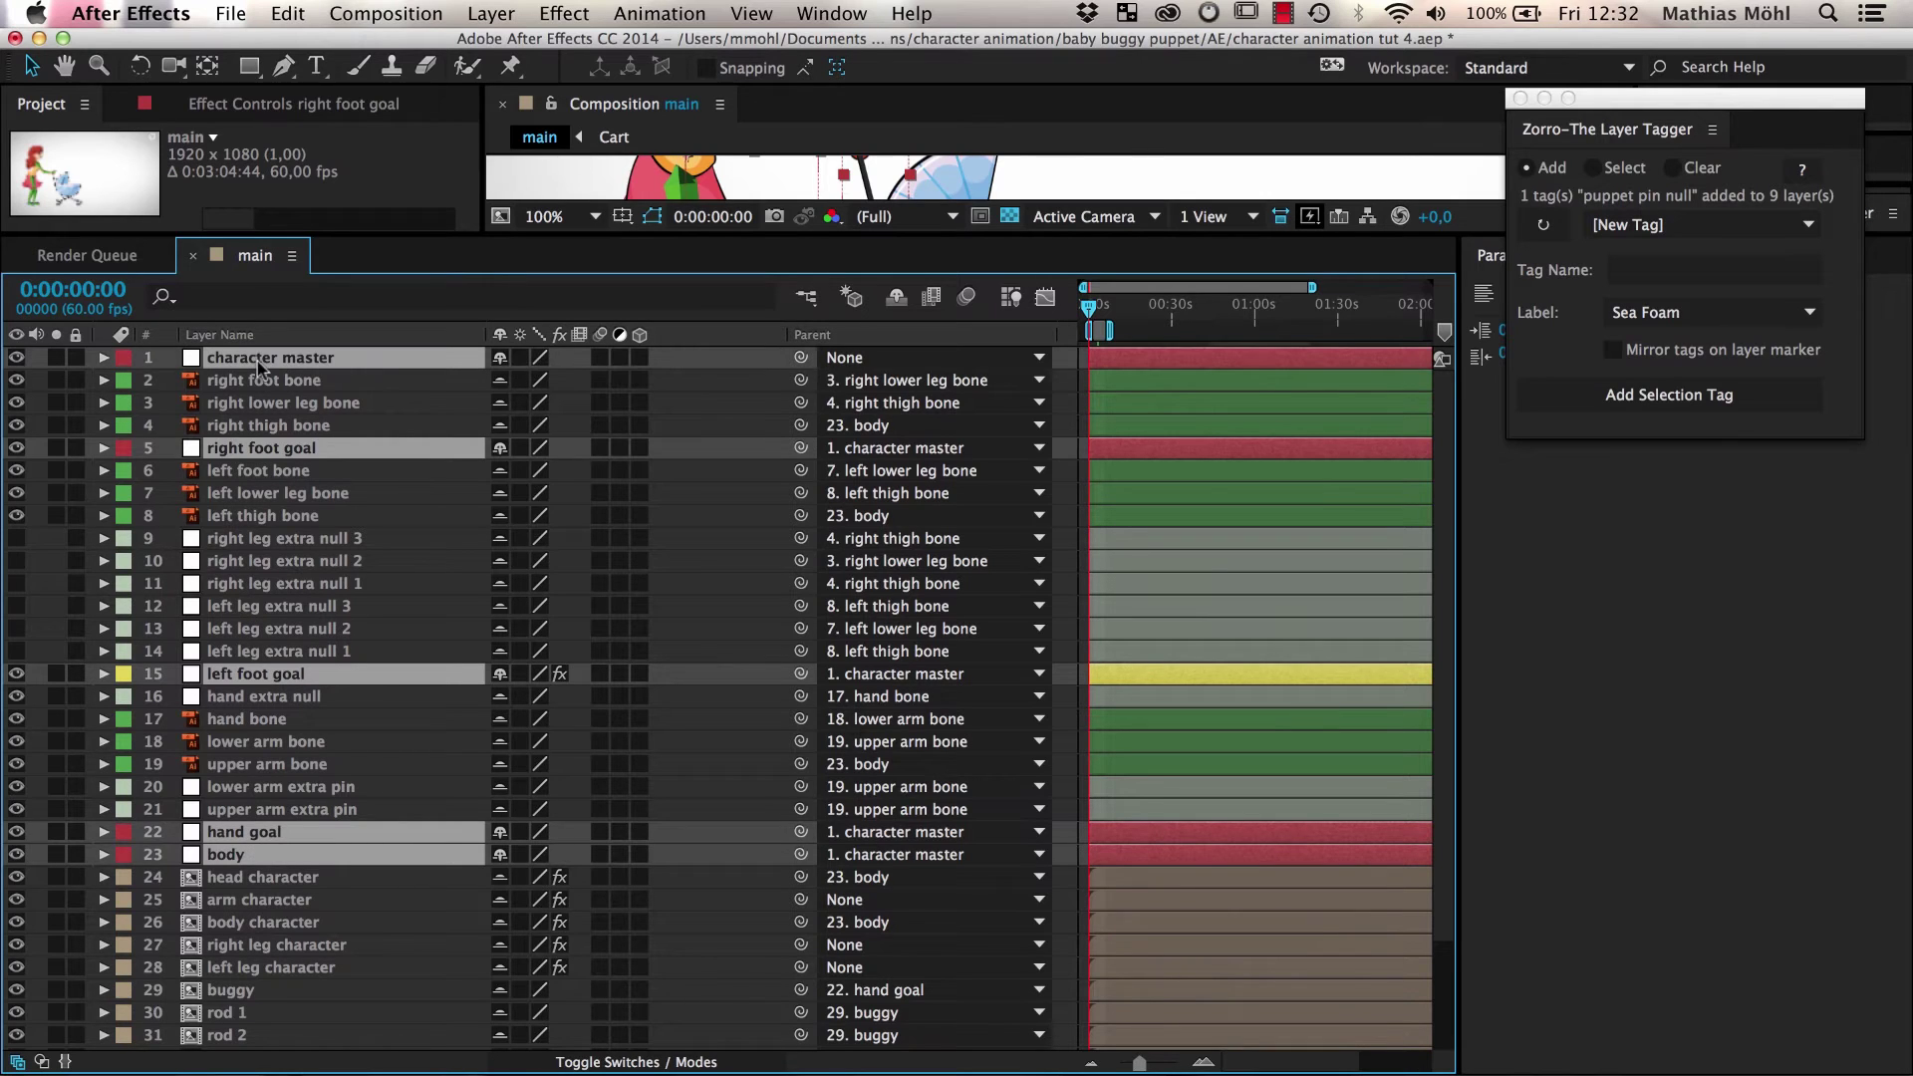
pyautogui.click(1622, 314)
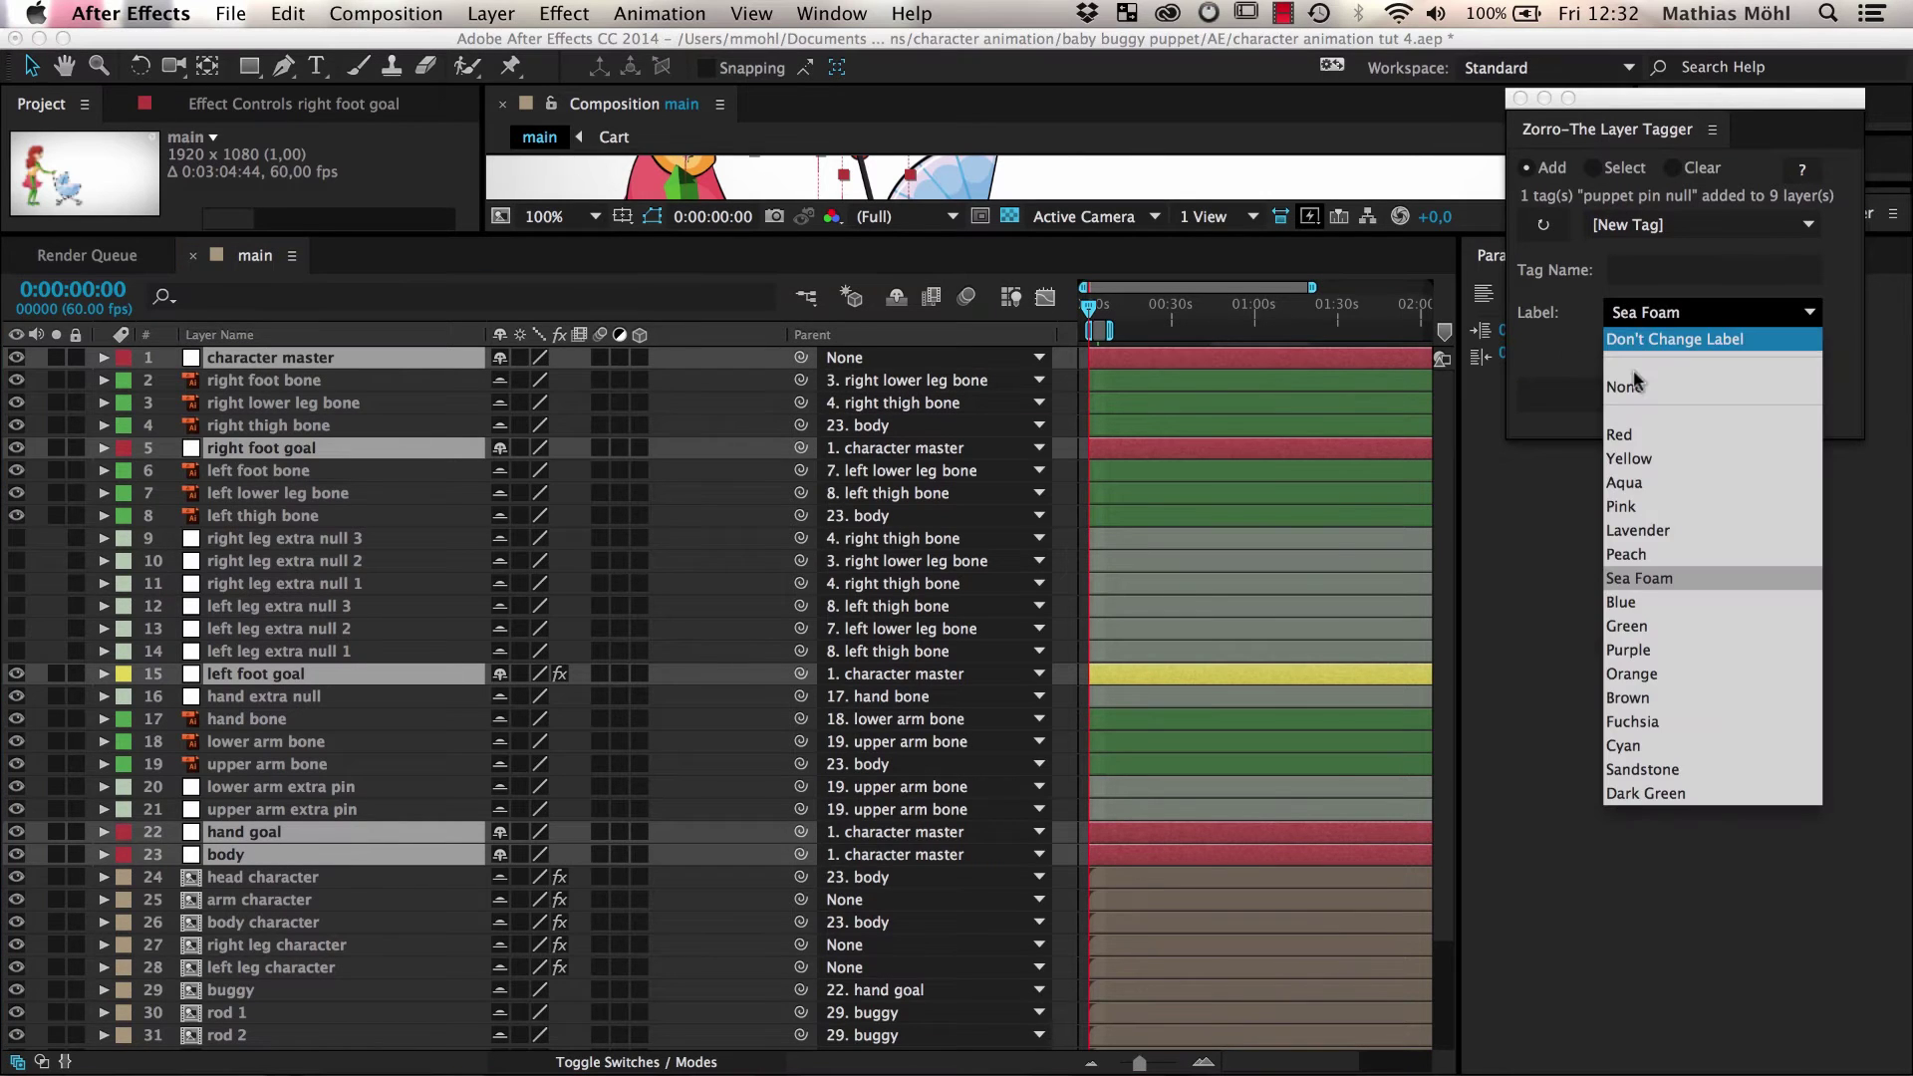
pyautogui.click(1632, 435)
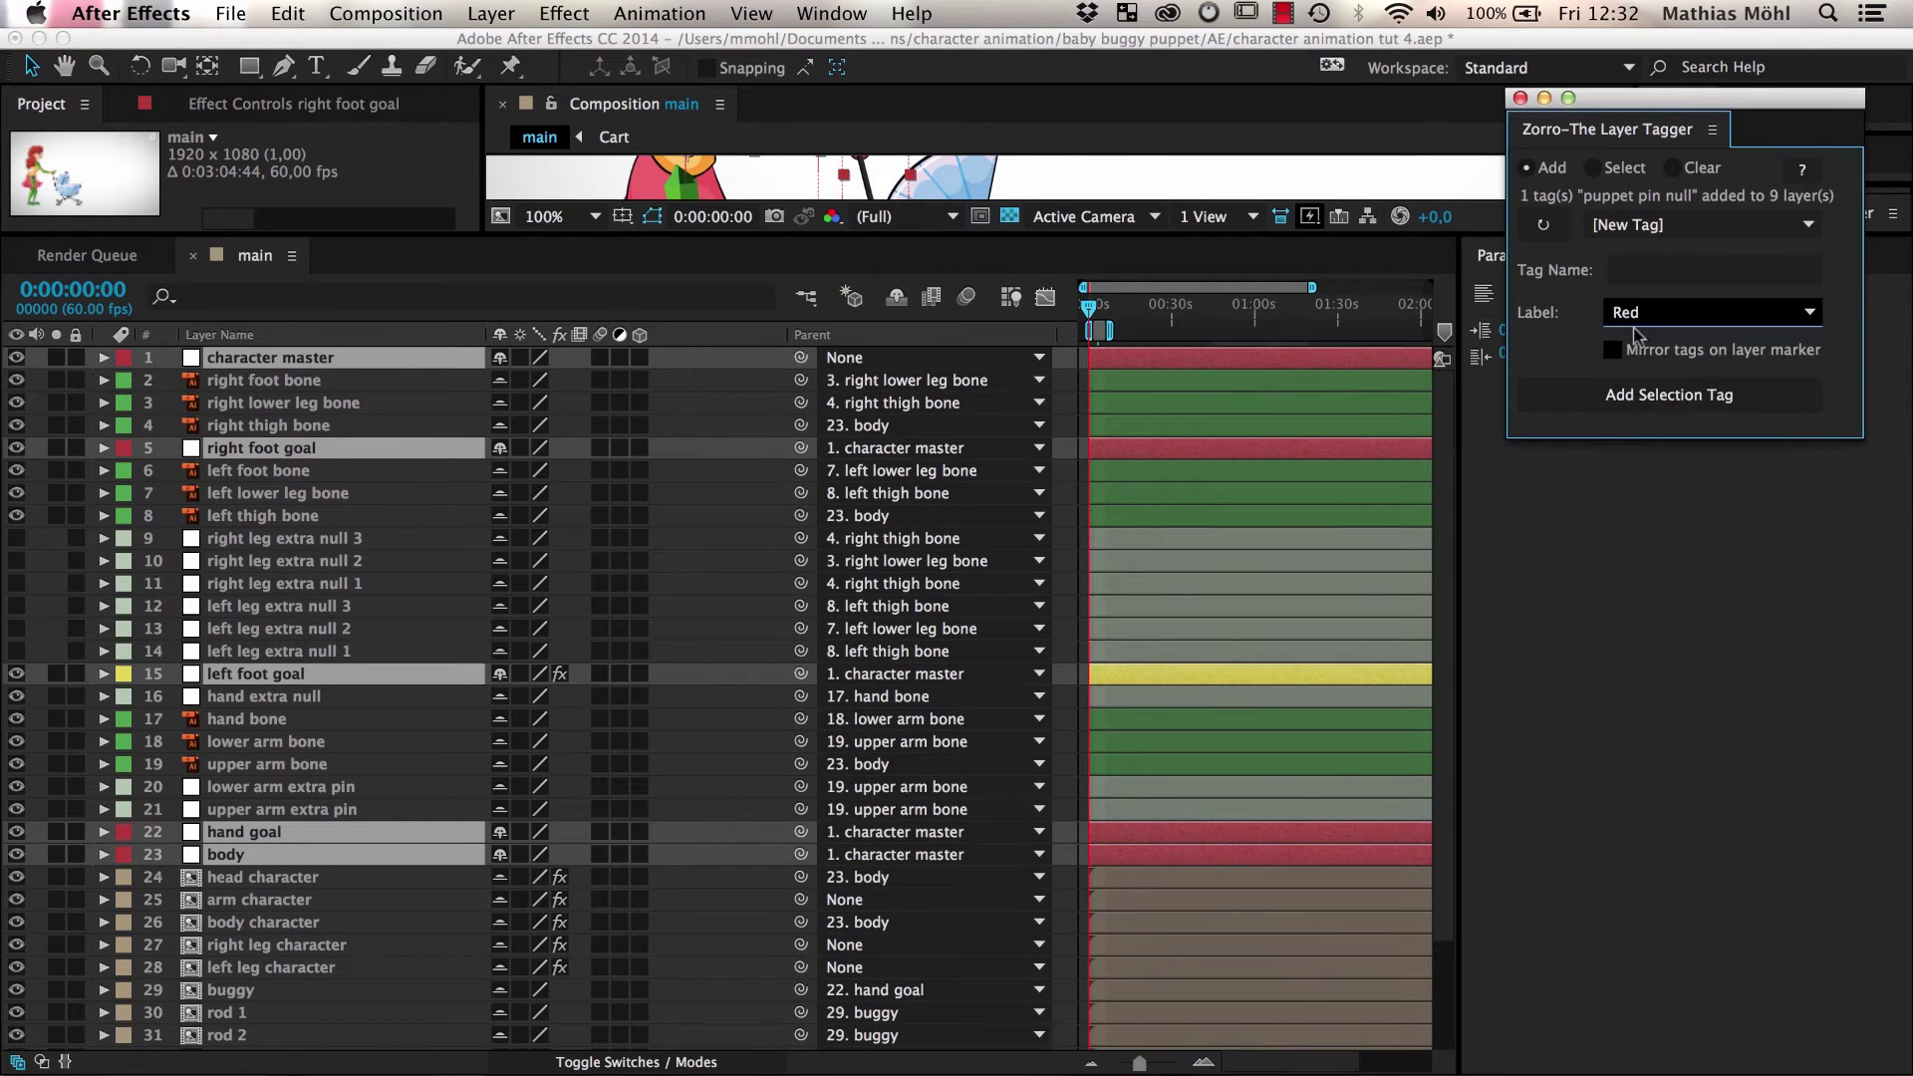
pyautogui.click(1642, 271)
pyautogui.write('character controls')
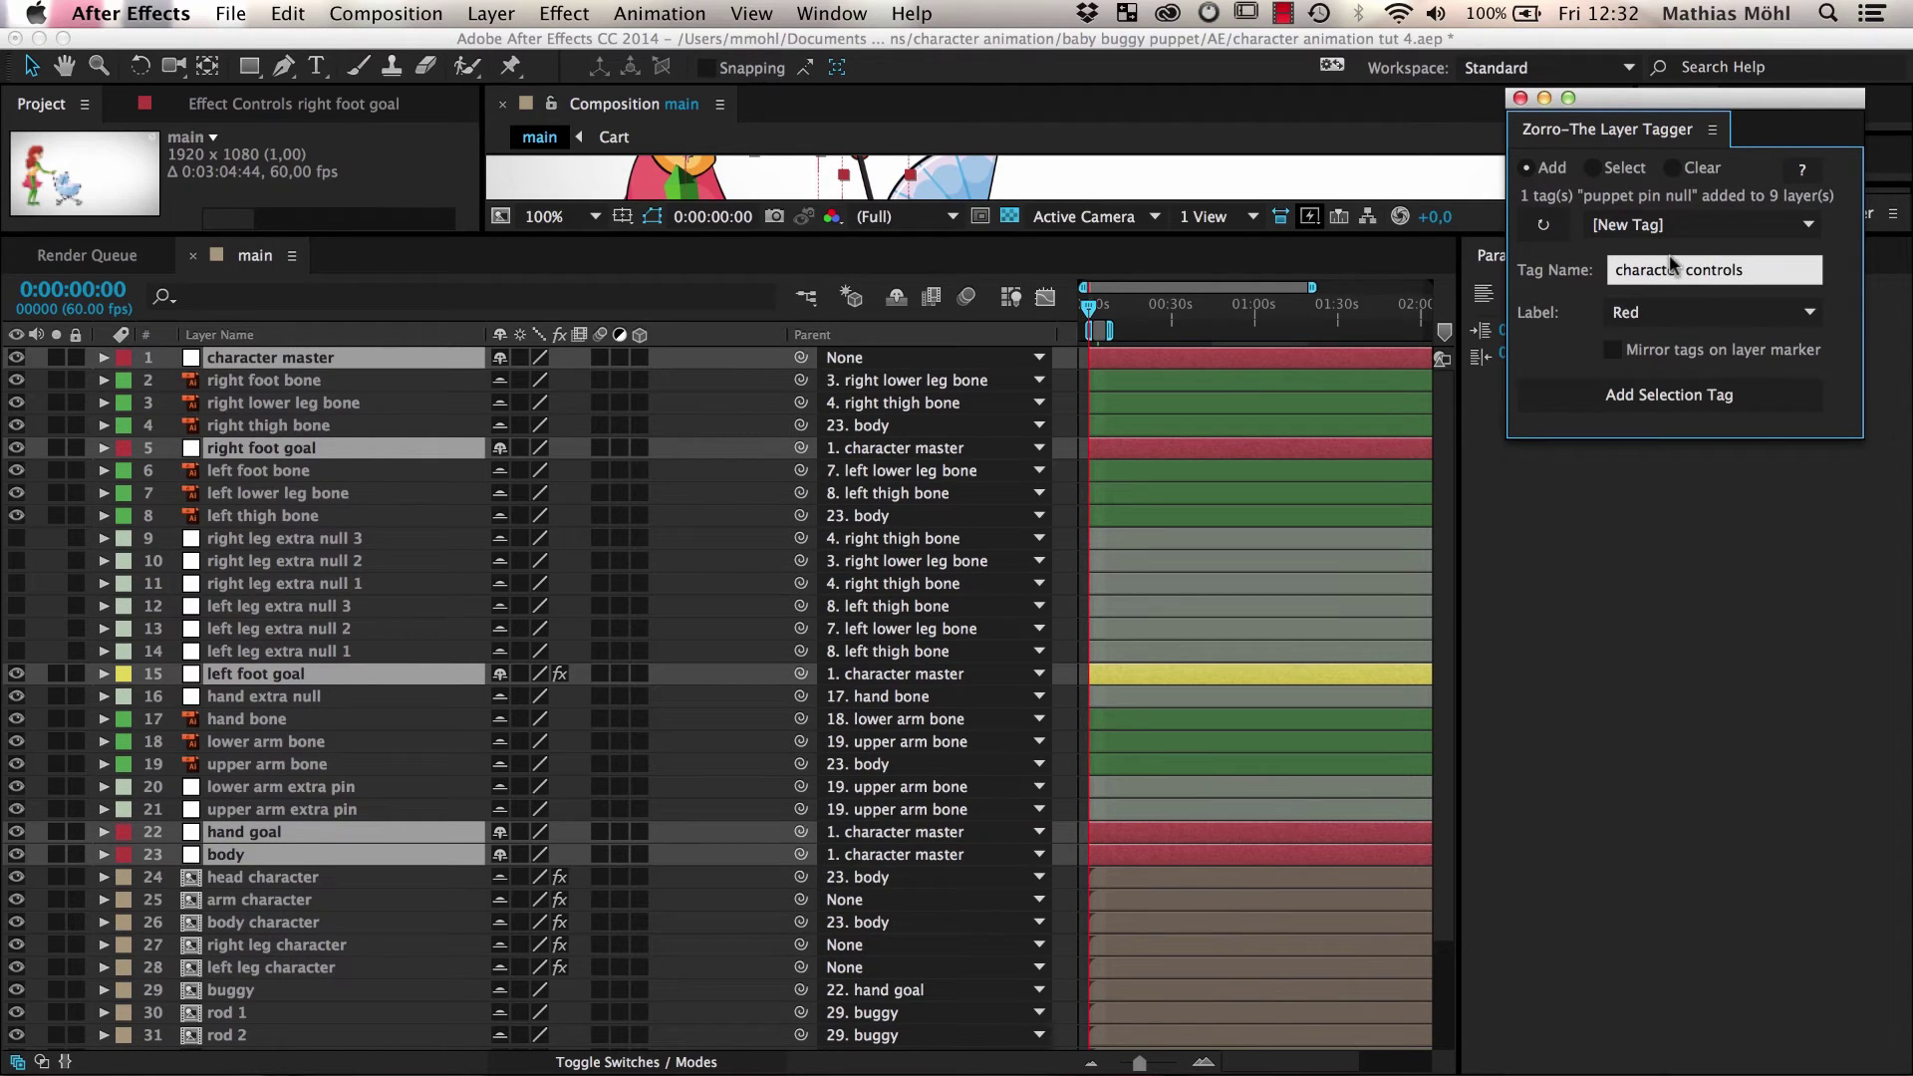
pyautogui.click(1648, 394)
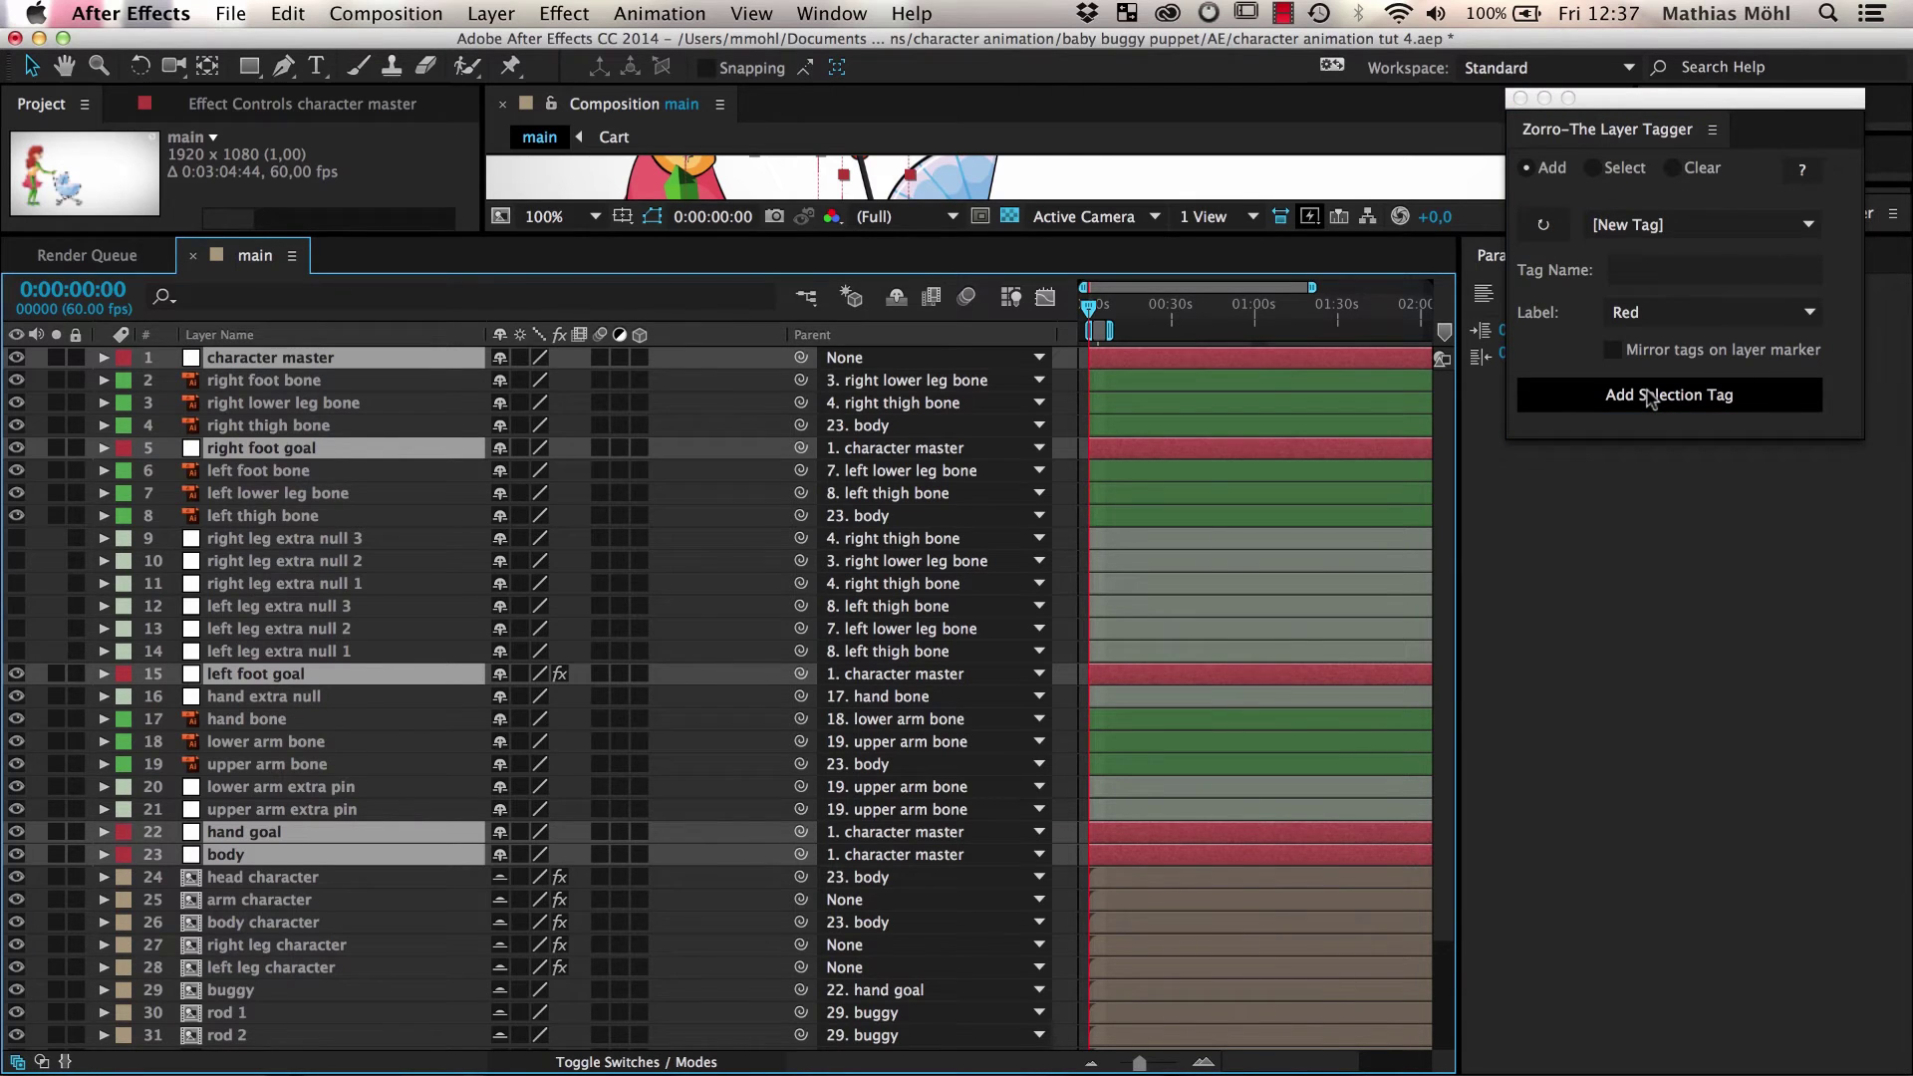
# Step: Select every tagged layer using Zorro's -All Tags selection
pyautogui.click(1593, 168)
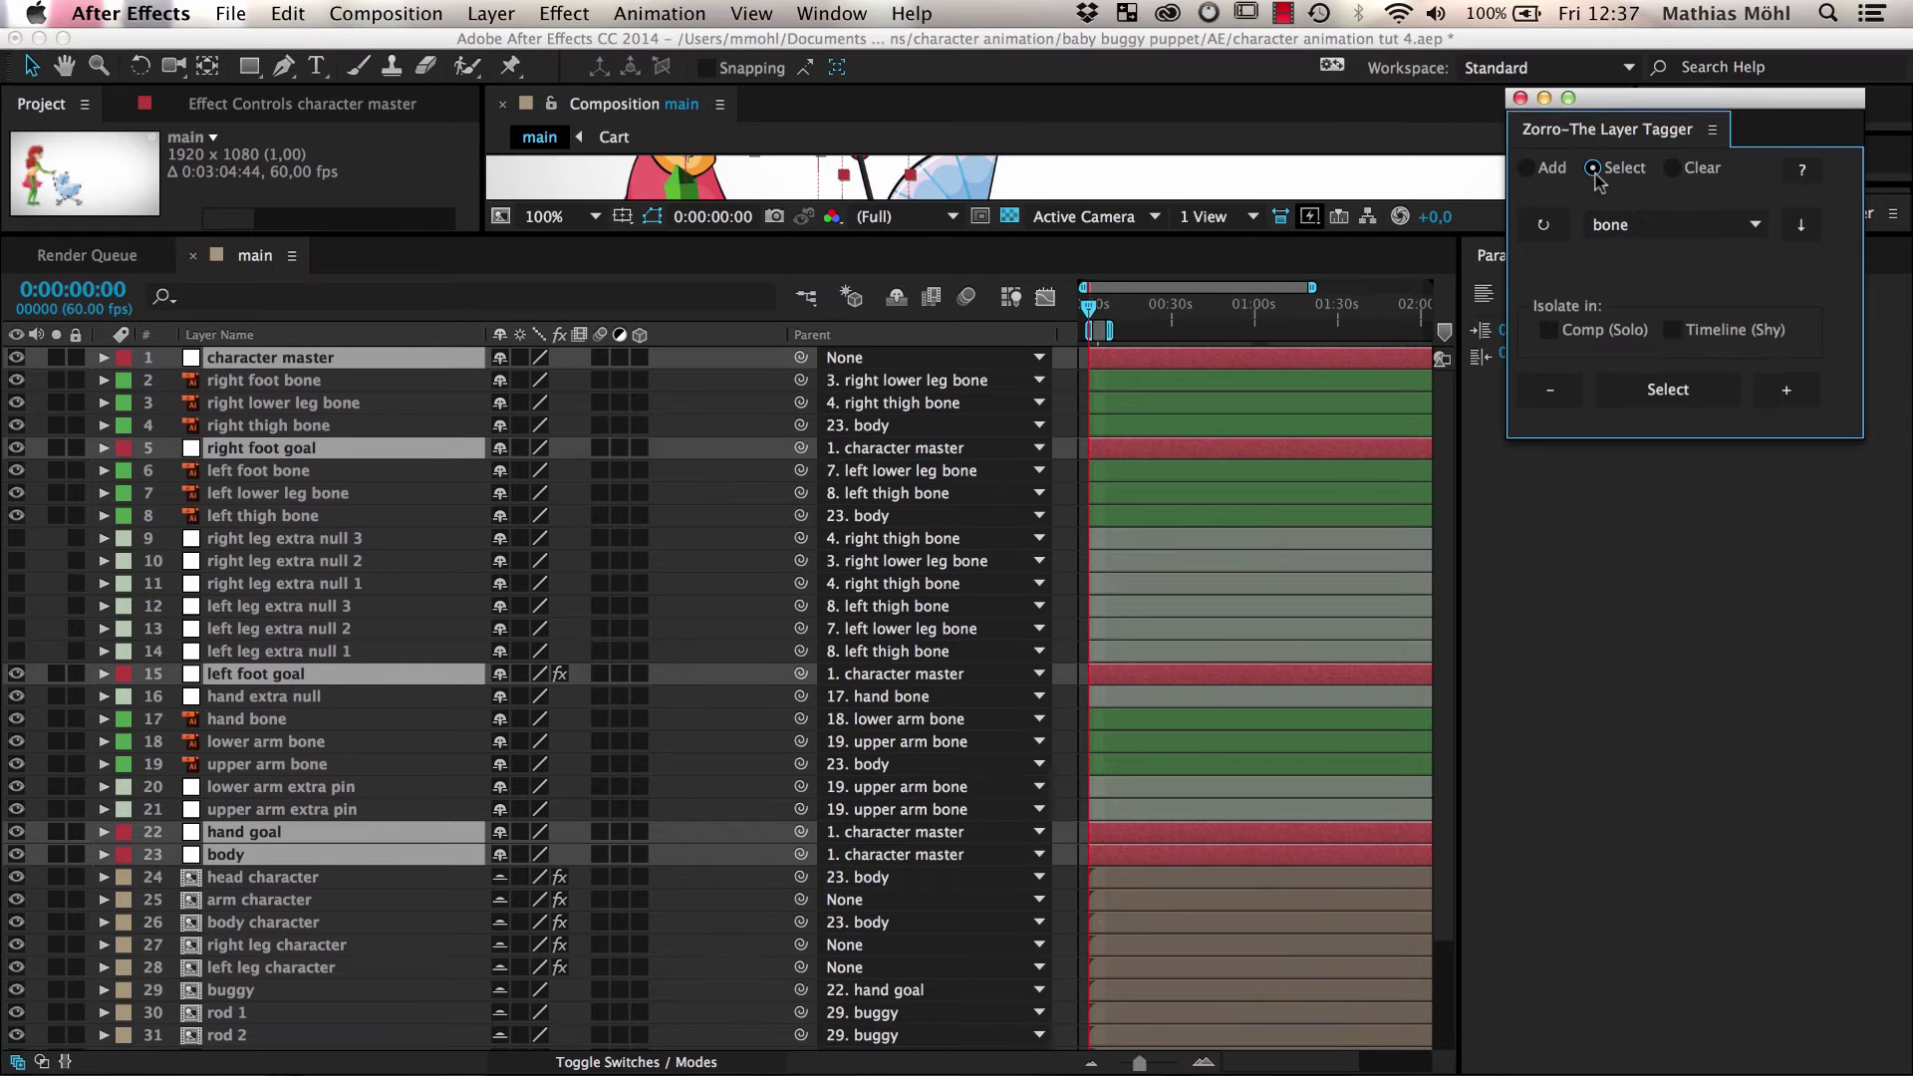
pyautogui.click(1622, 224)
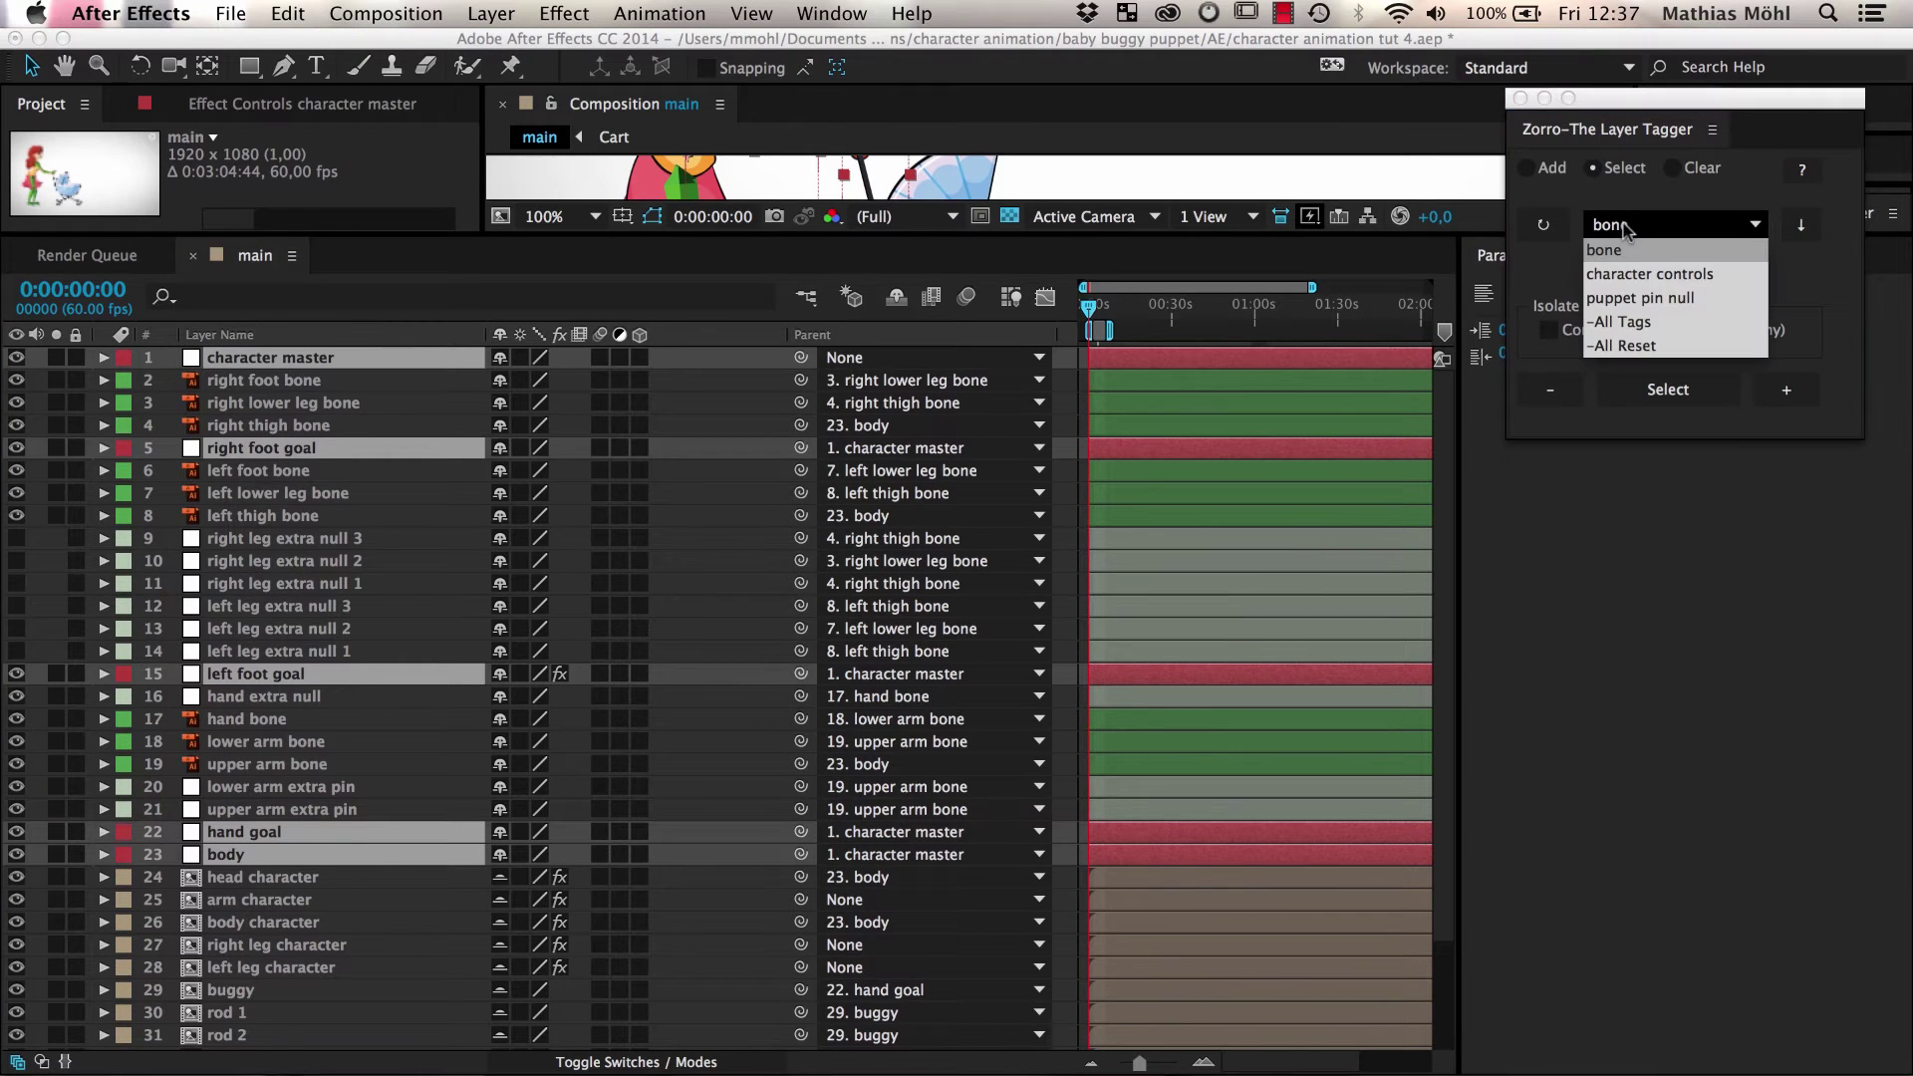
pyautogui.click(1637, 319)
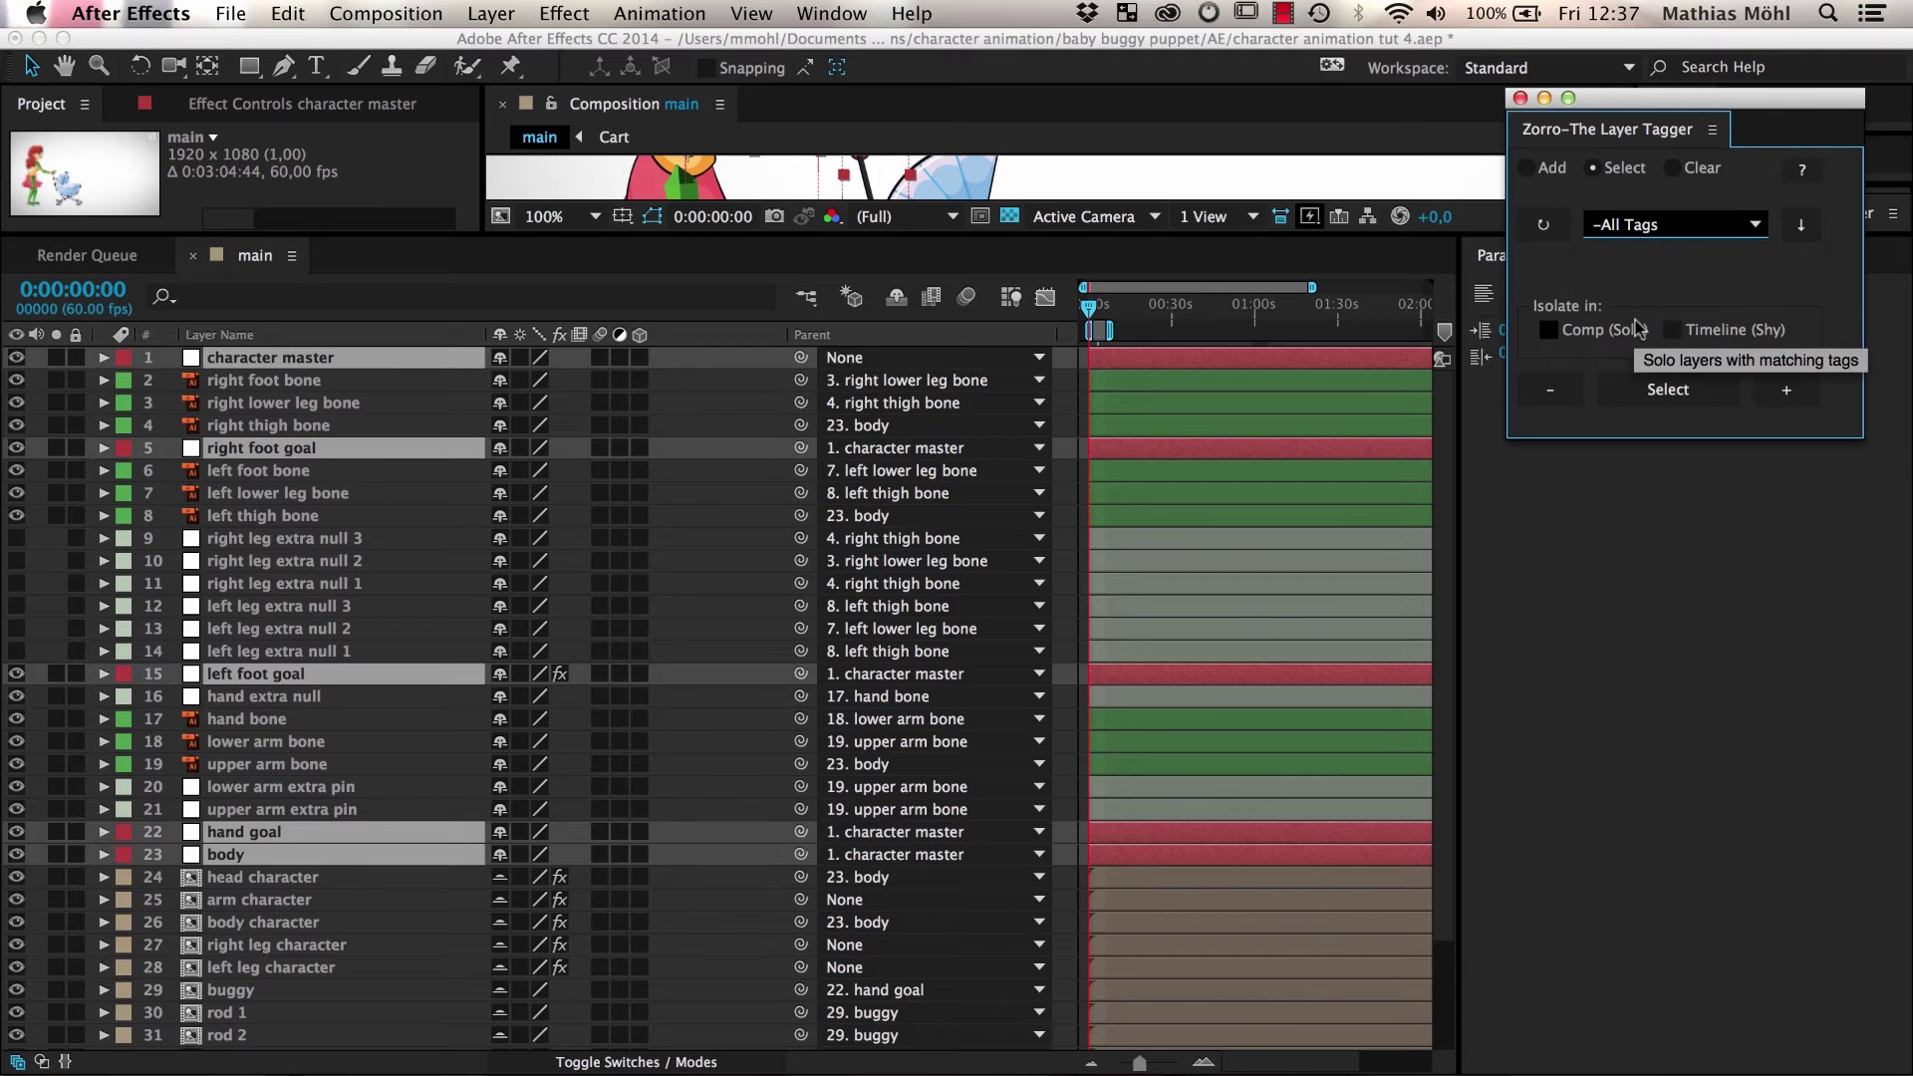
pyautogui.click(1656, 391)
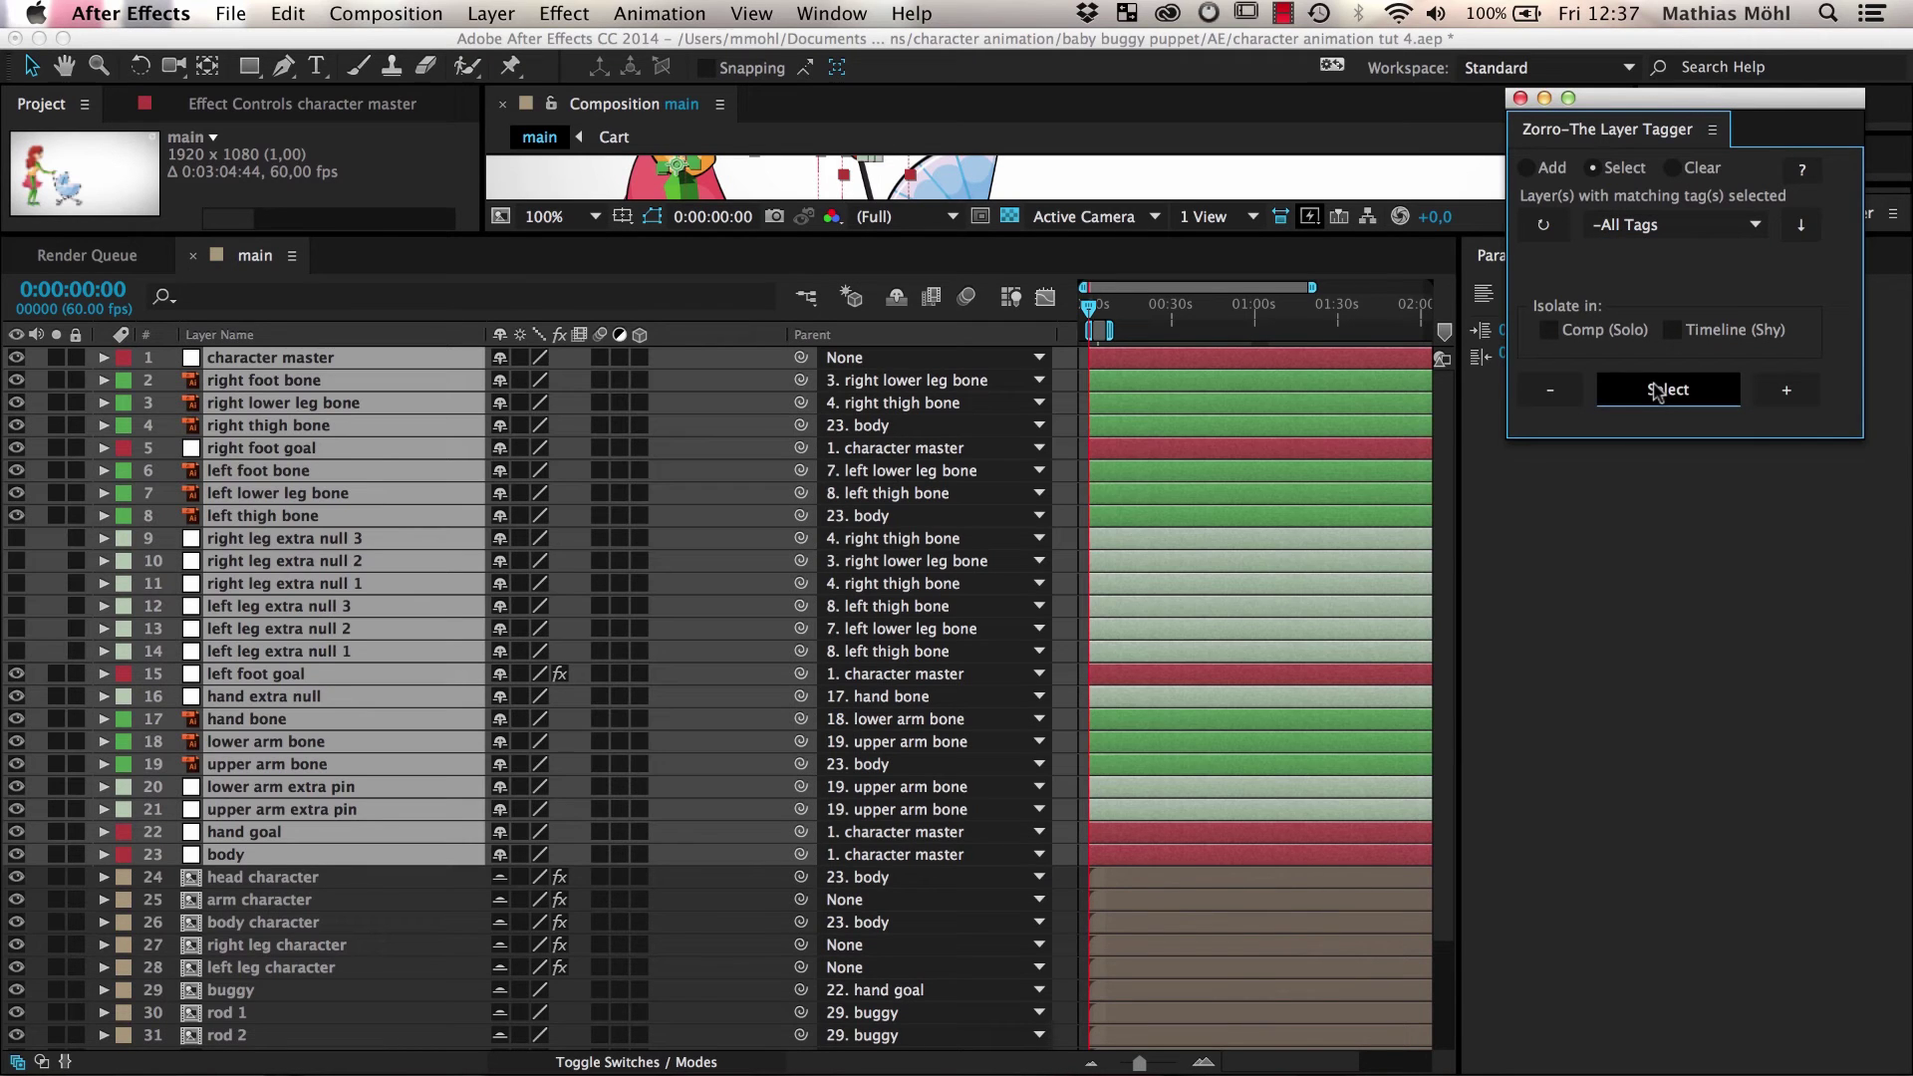
# Step: Add a 'skeleton' tag to the 23 selected layers without changing their labels
pyautogui.click(1526, 167)
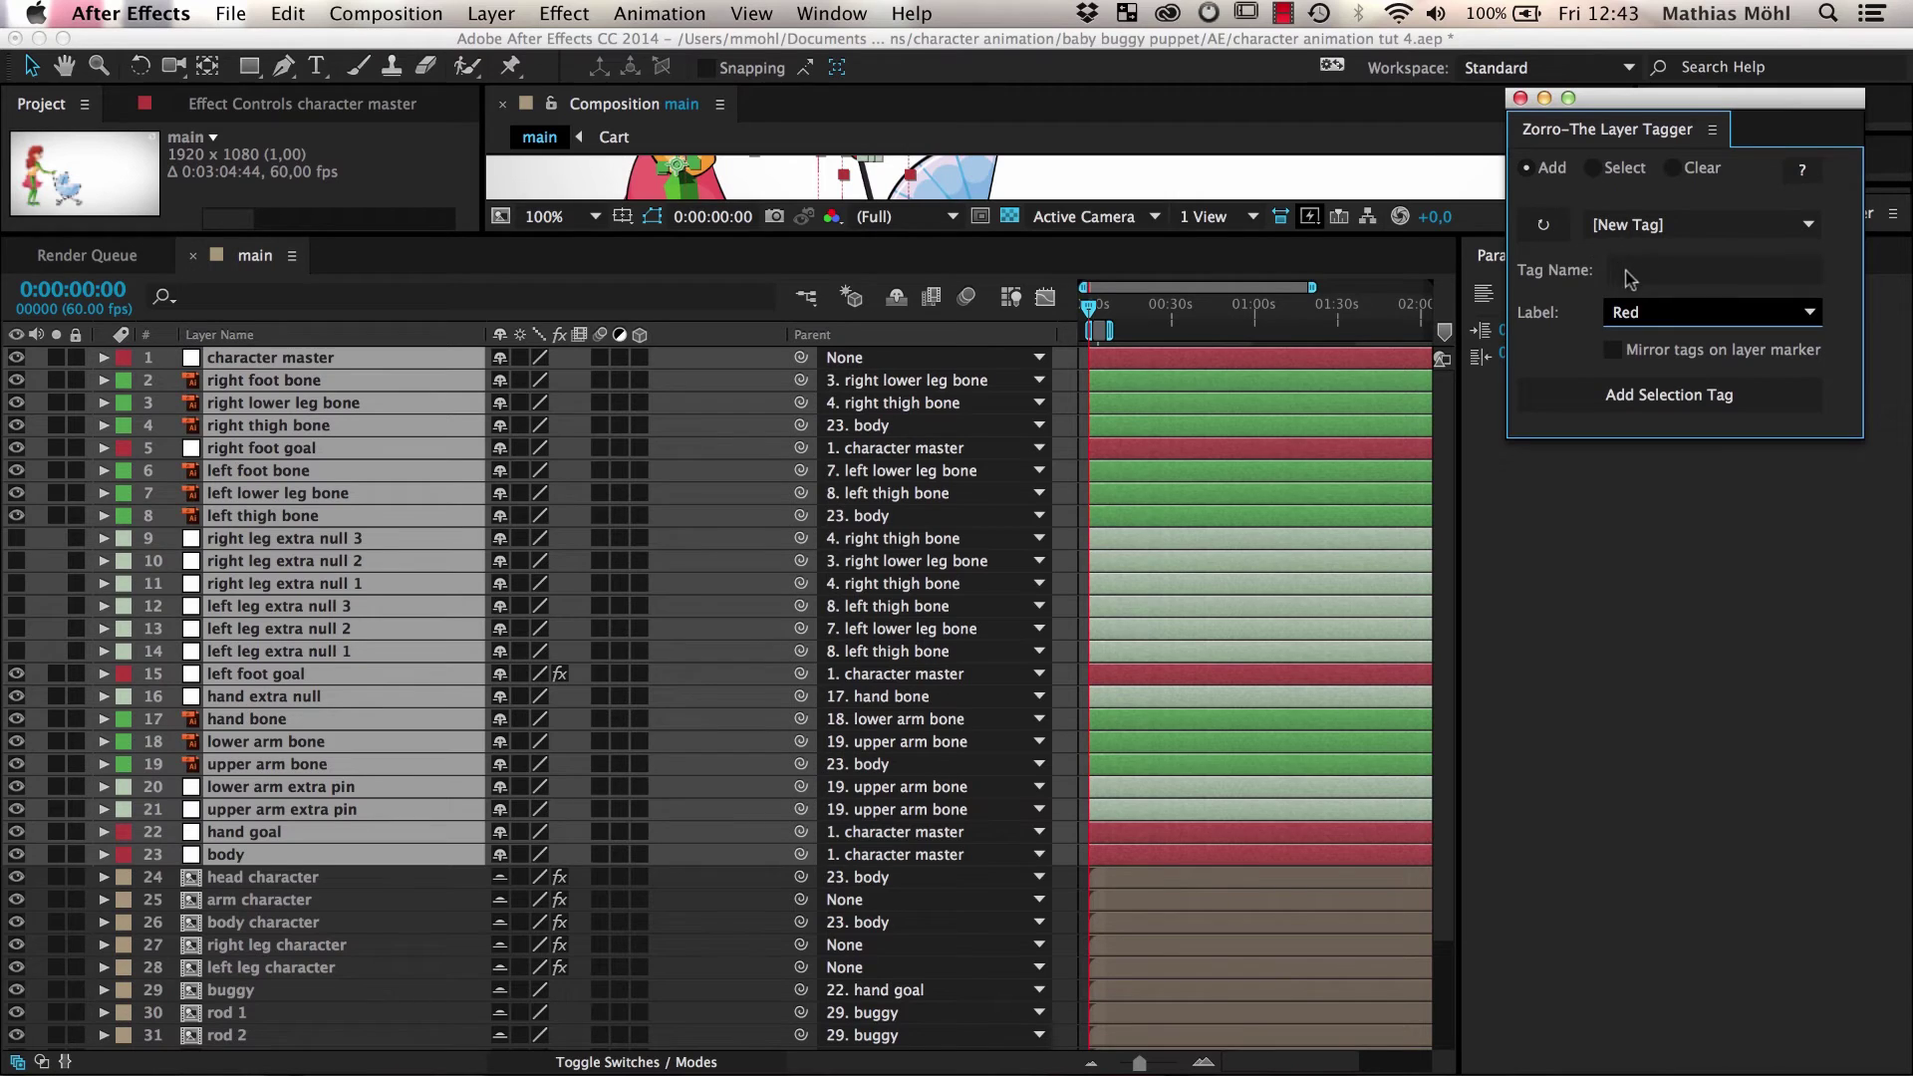
pyautogui.click(1630, 274)
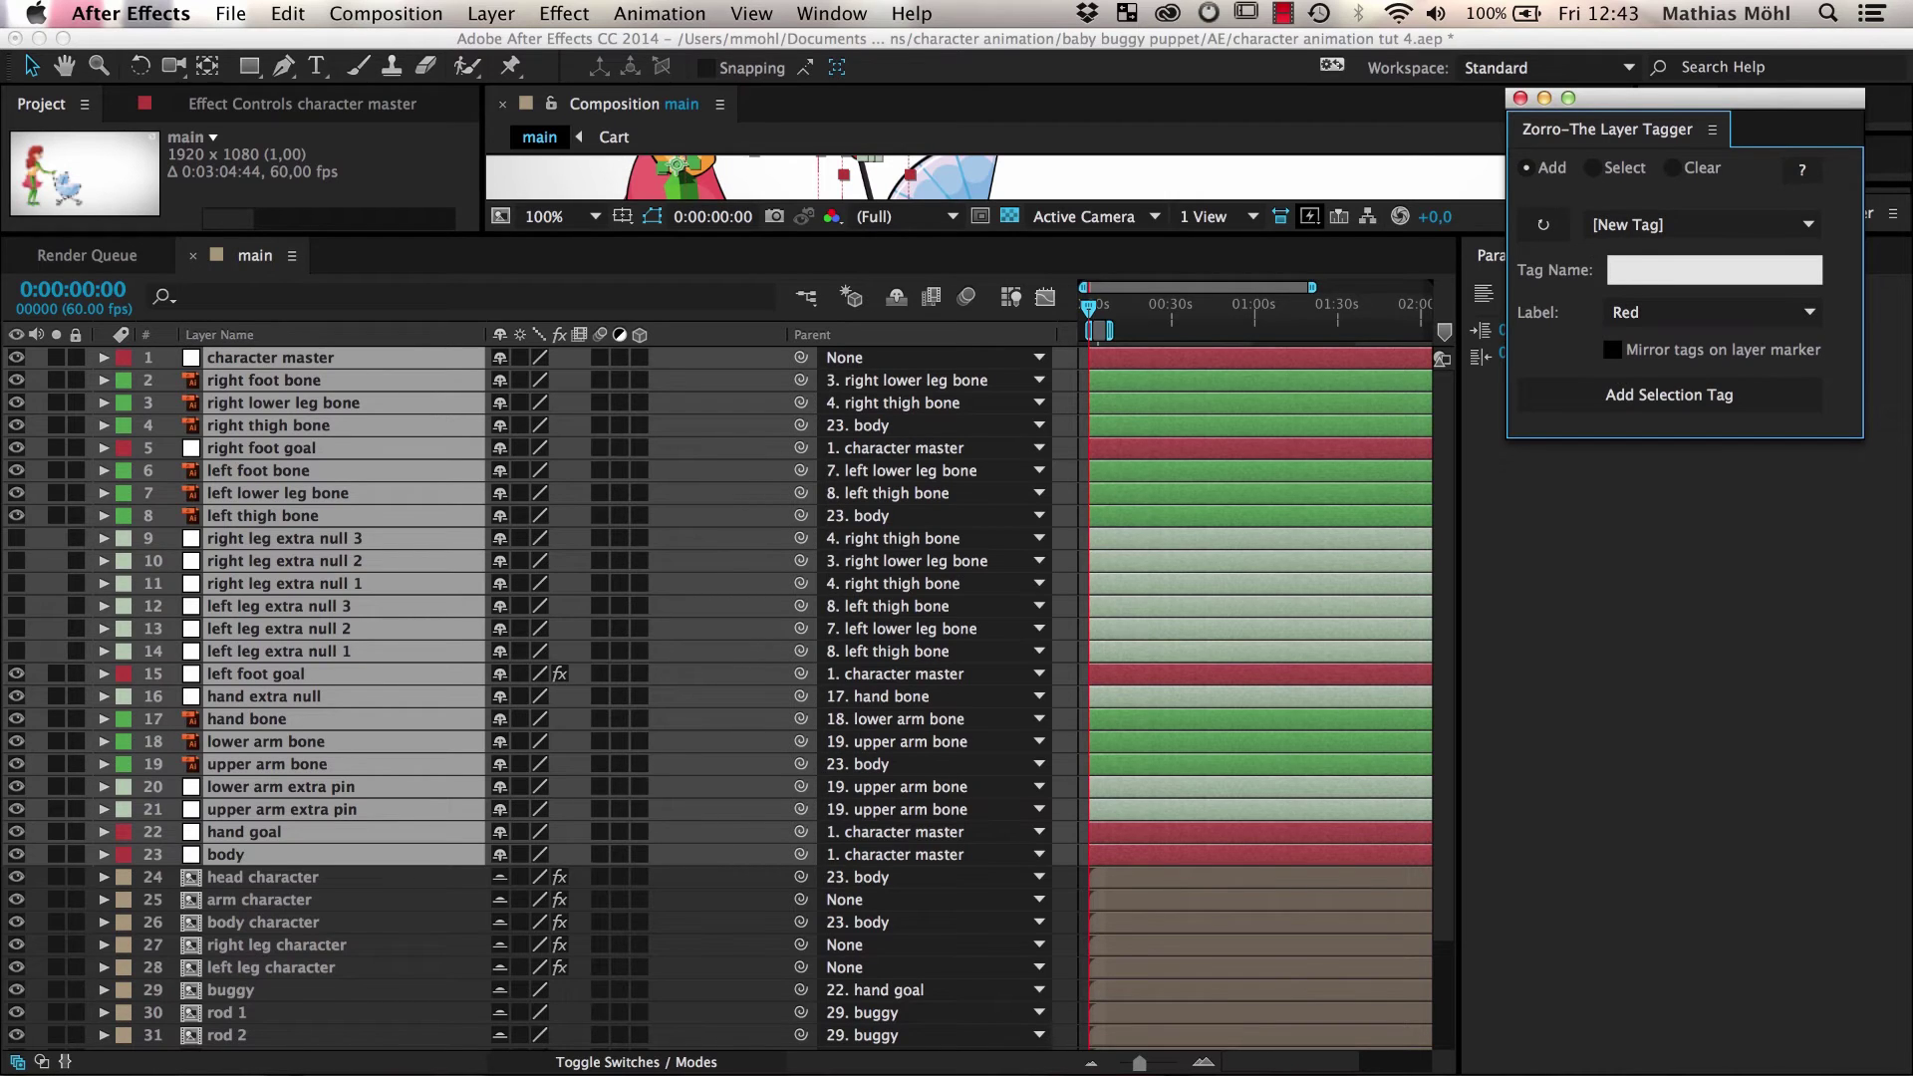
pyautogui.write('skeleton')
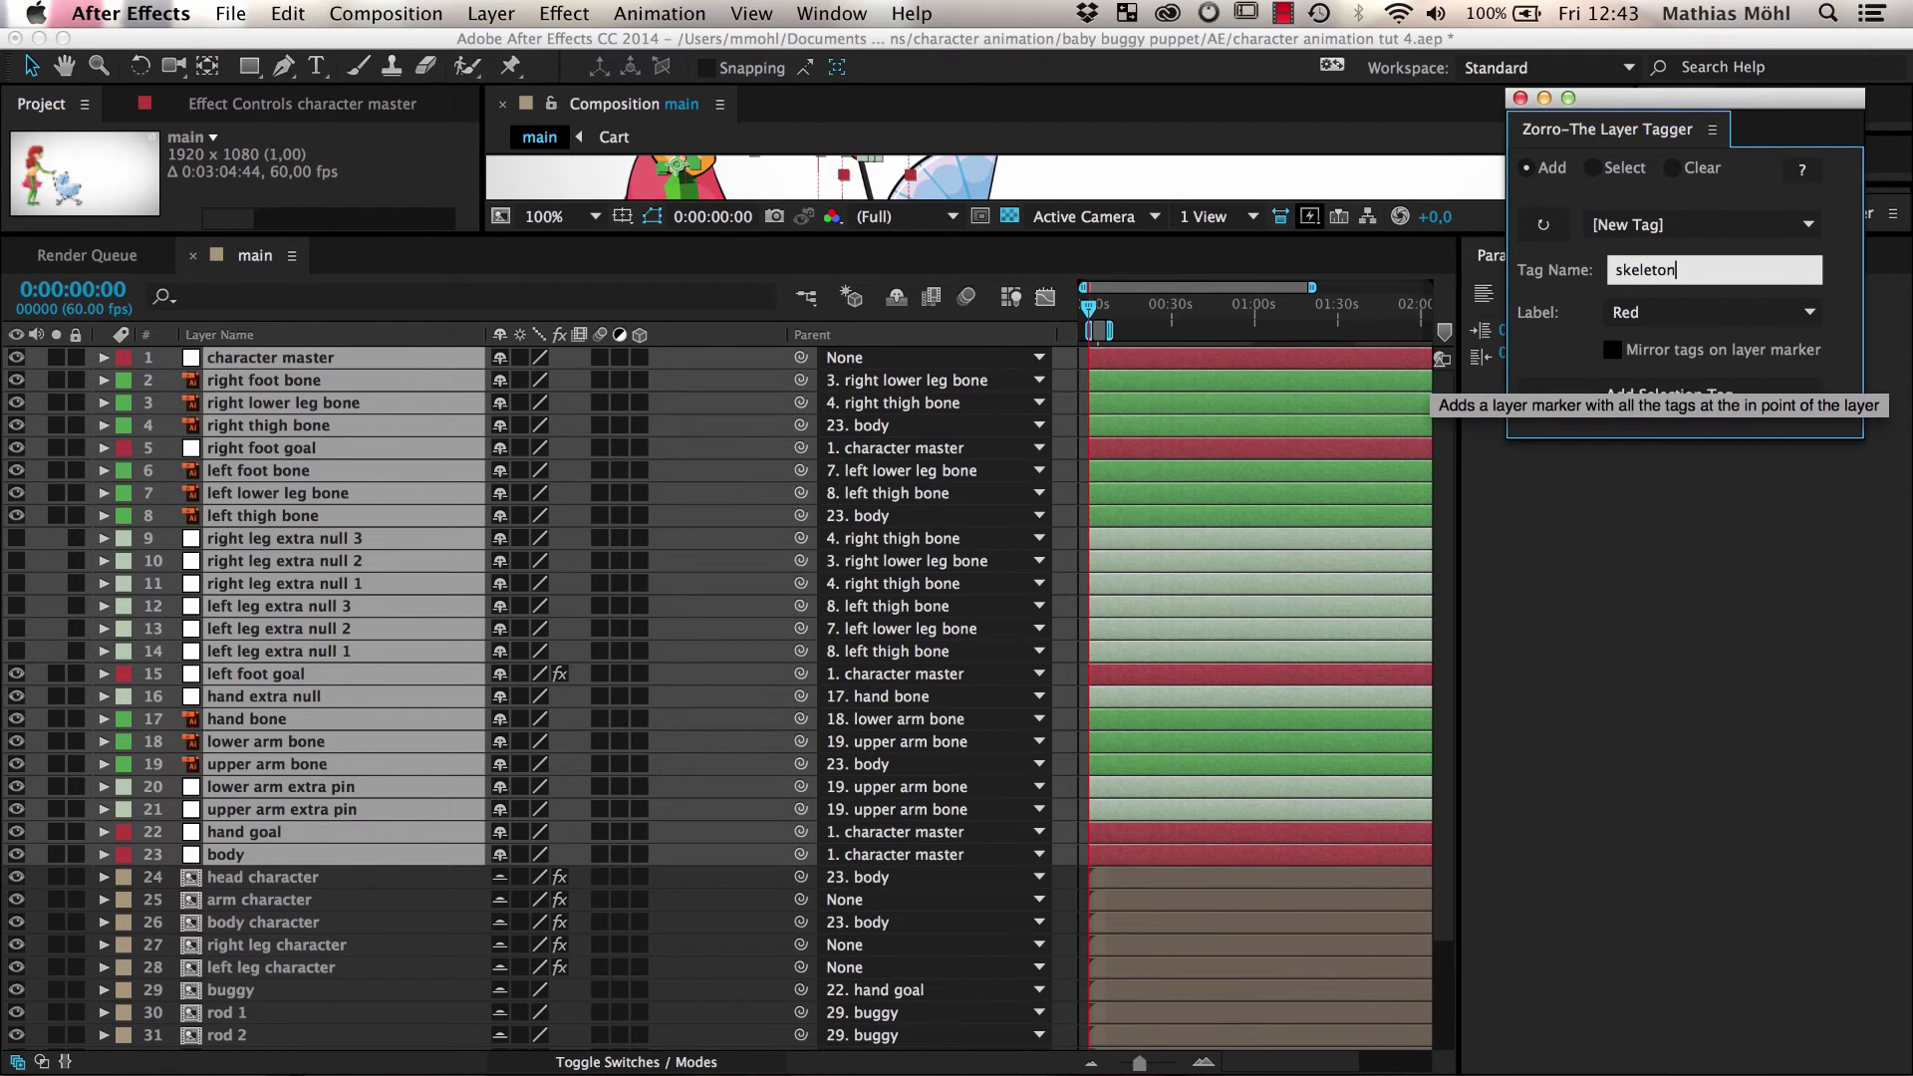
pyautogui.click(1678, 314)
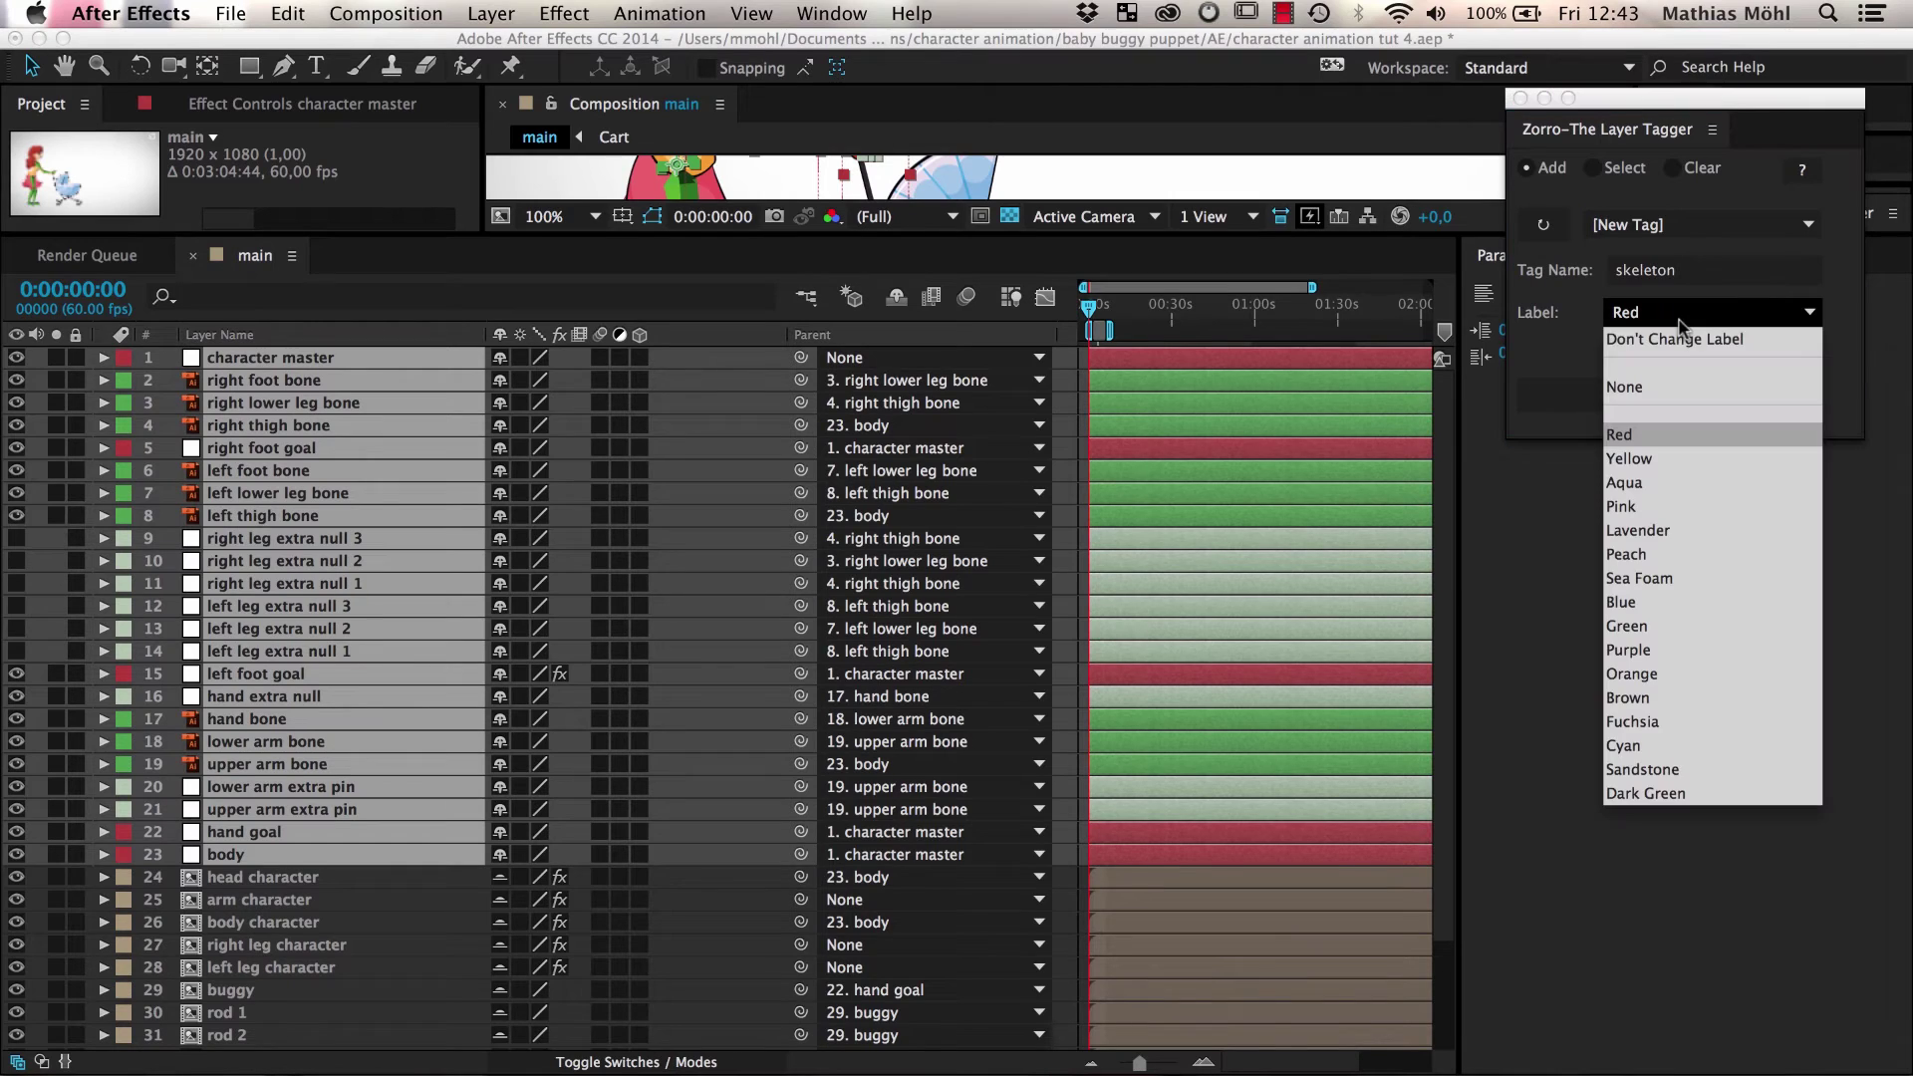
pyautogui.click(1674, 339)
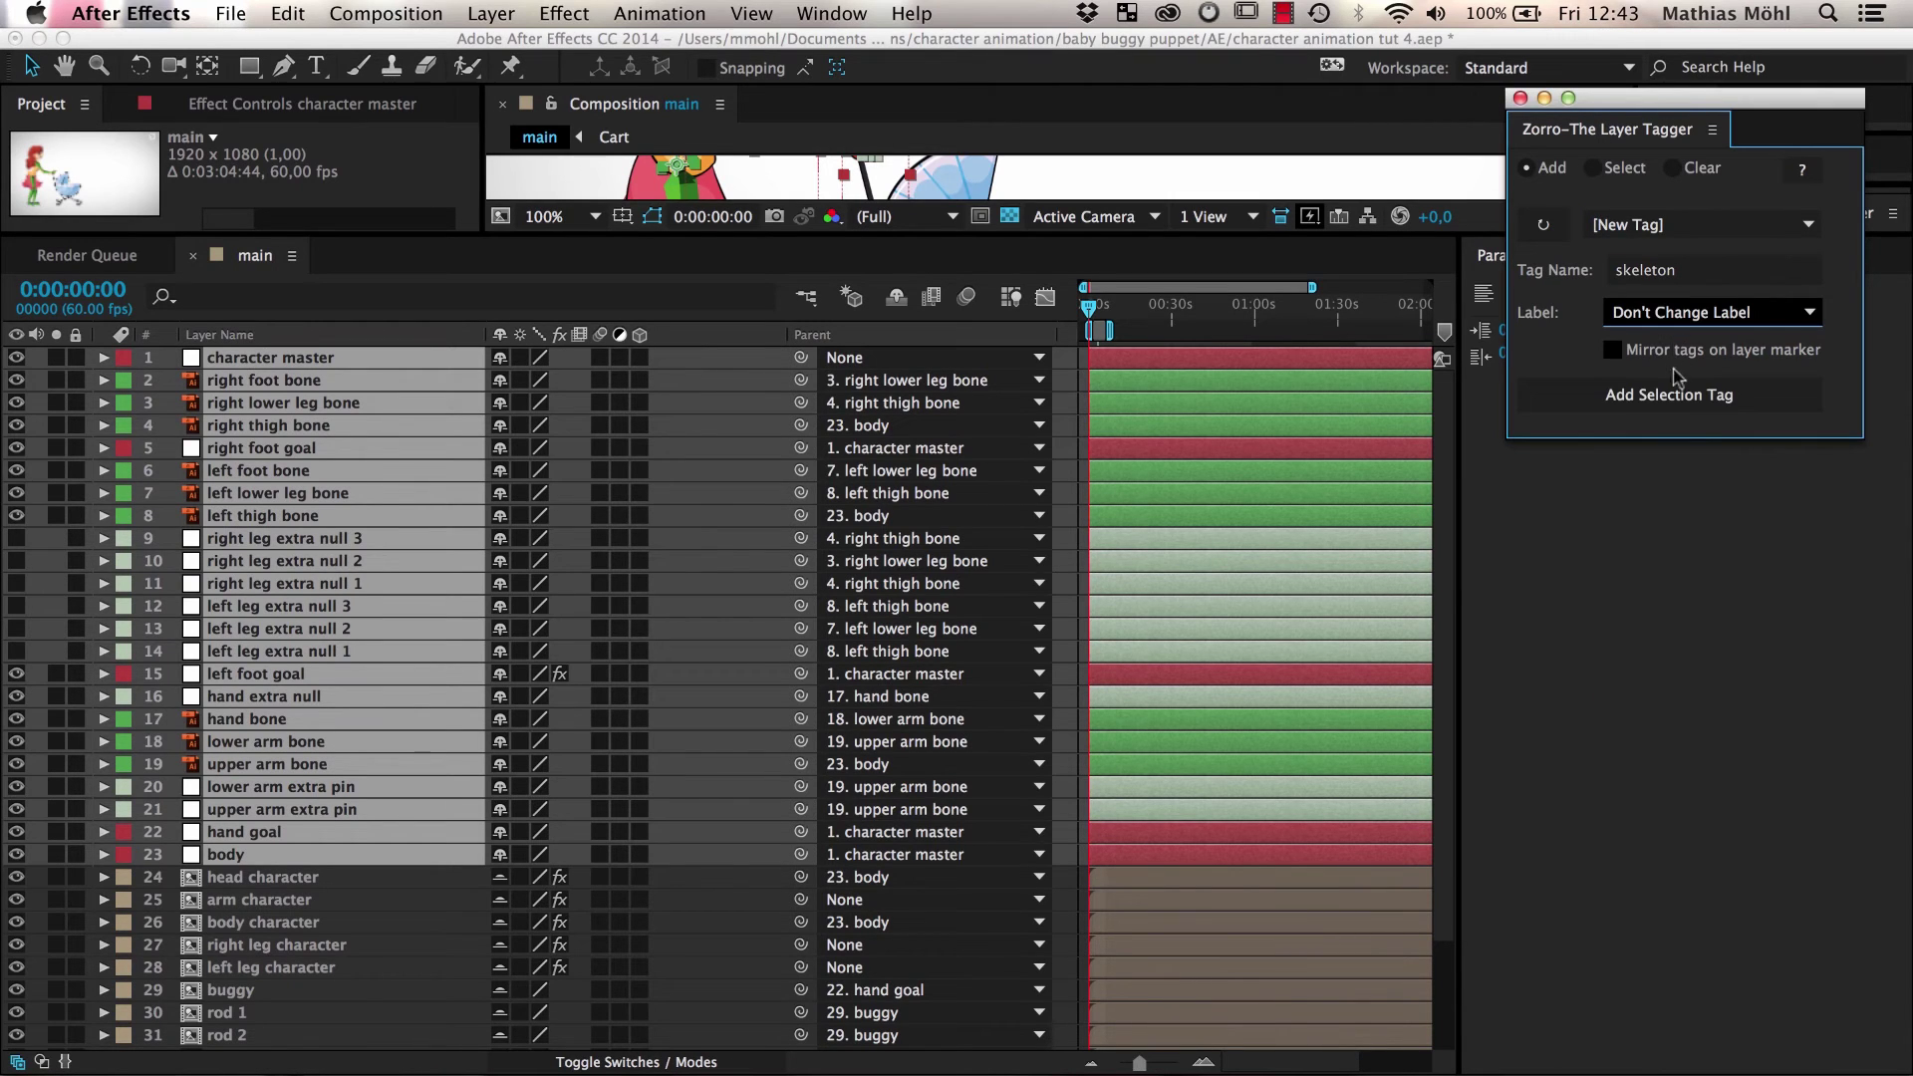
pyautogui.click(1673, 407)
pyautogui.click(1672, 407)
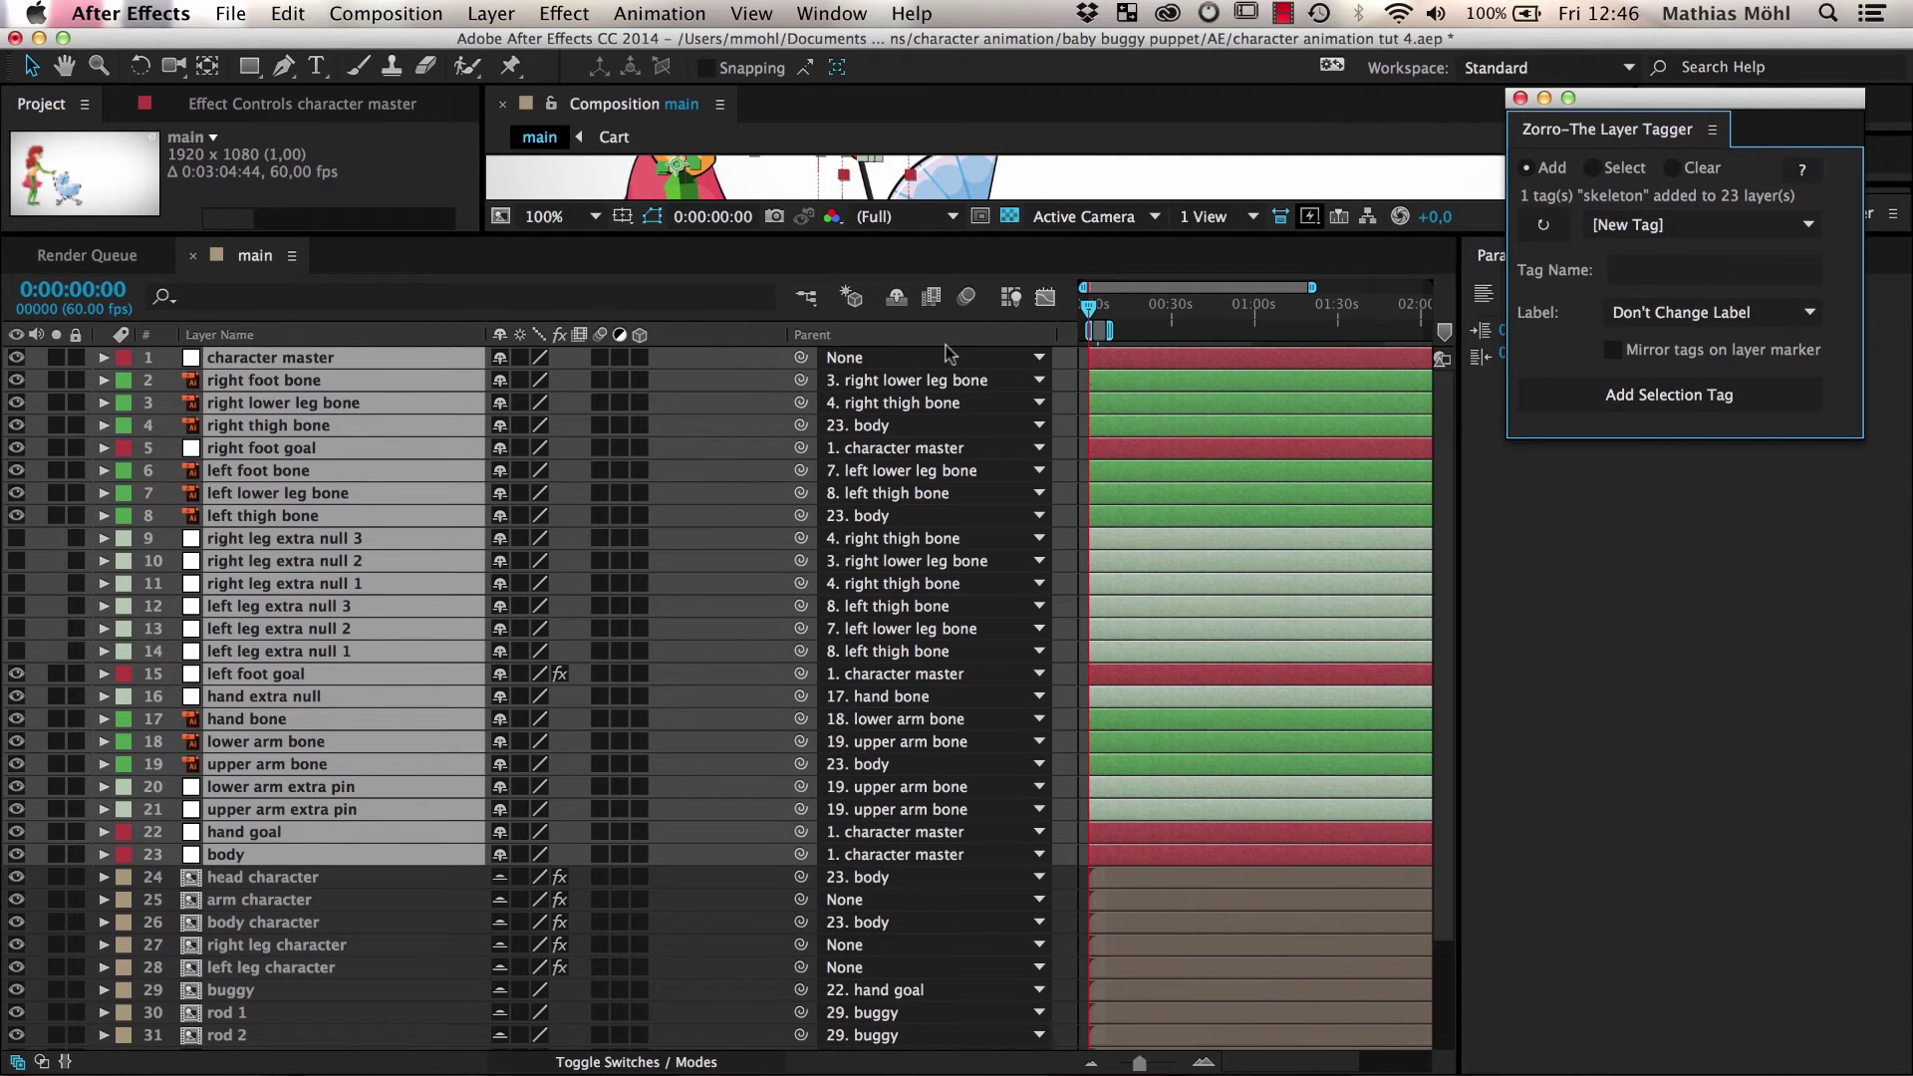
# Step: Show the Comment column in the timeline to display each layer's tags
pyautogui.rightClick(440, 339)
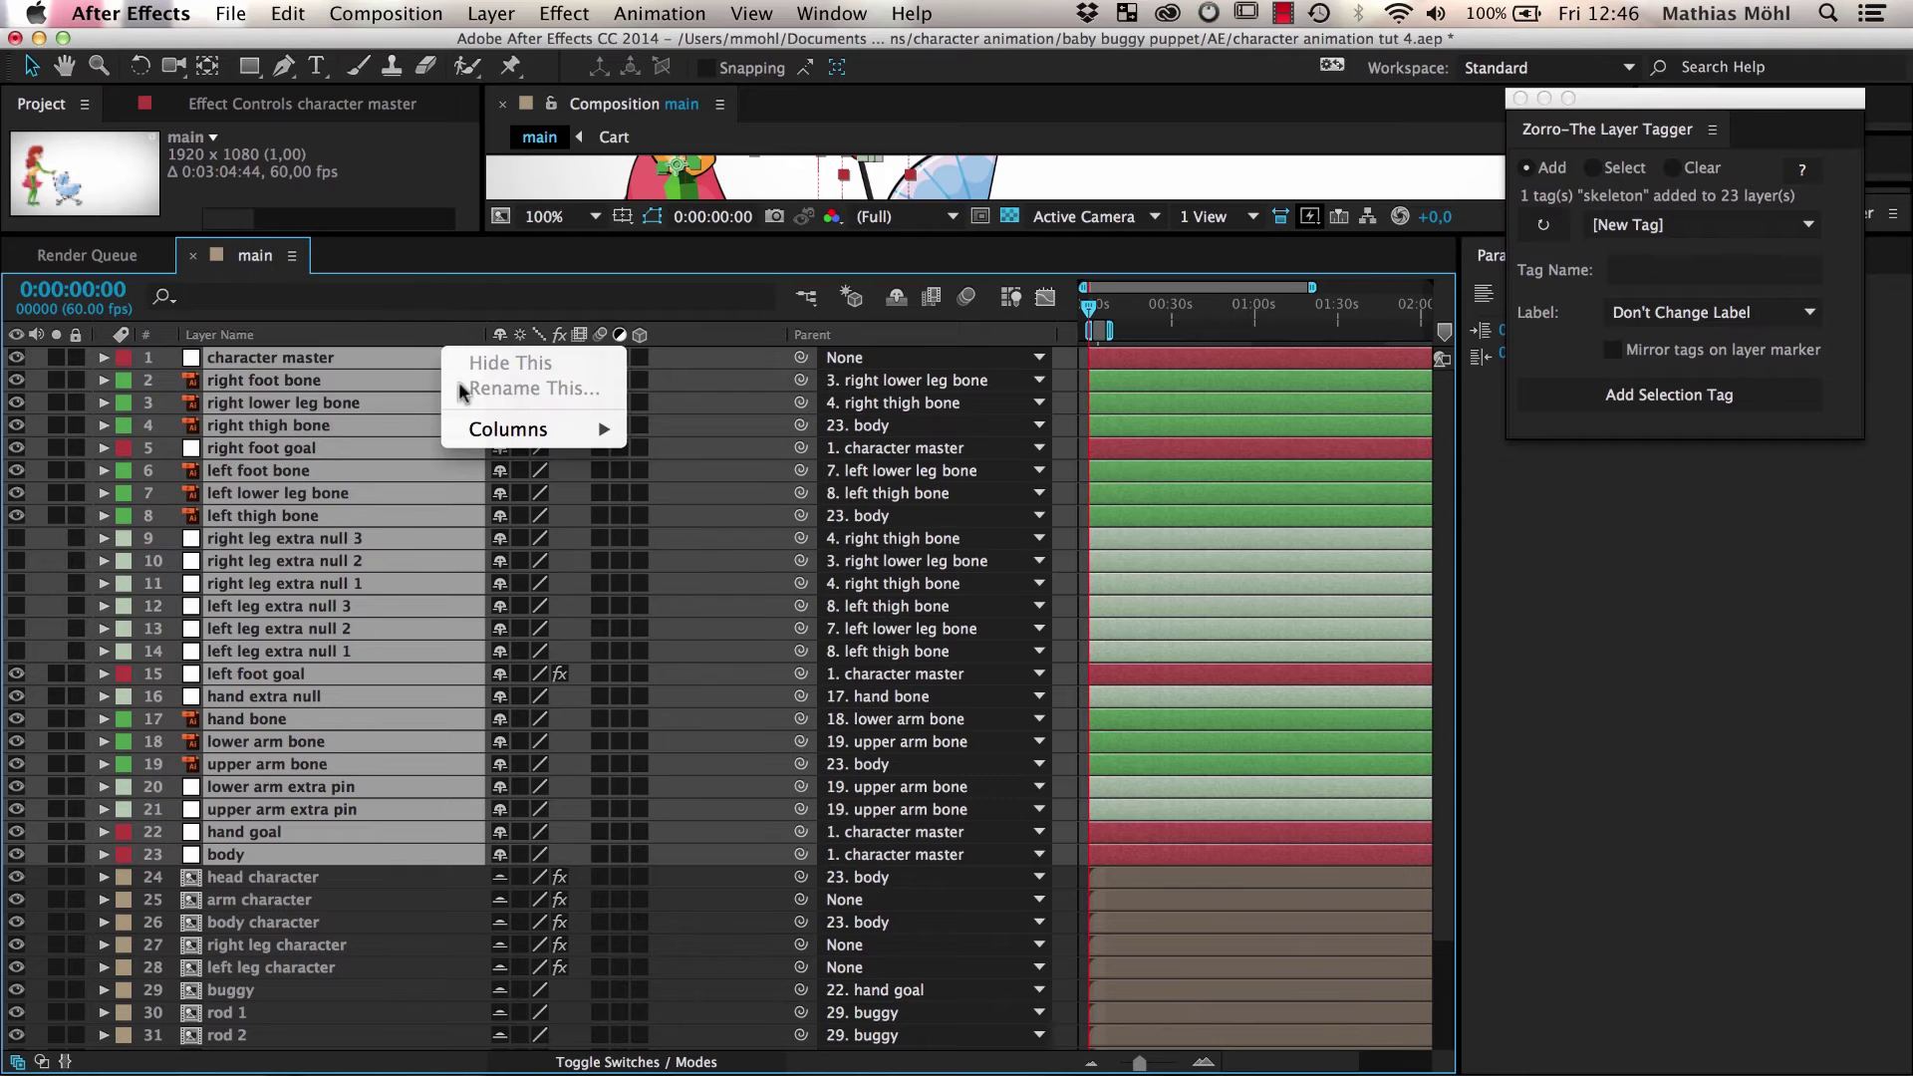
pyautogui.moveTo(499, 438)
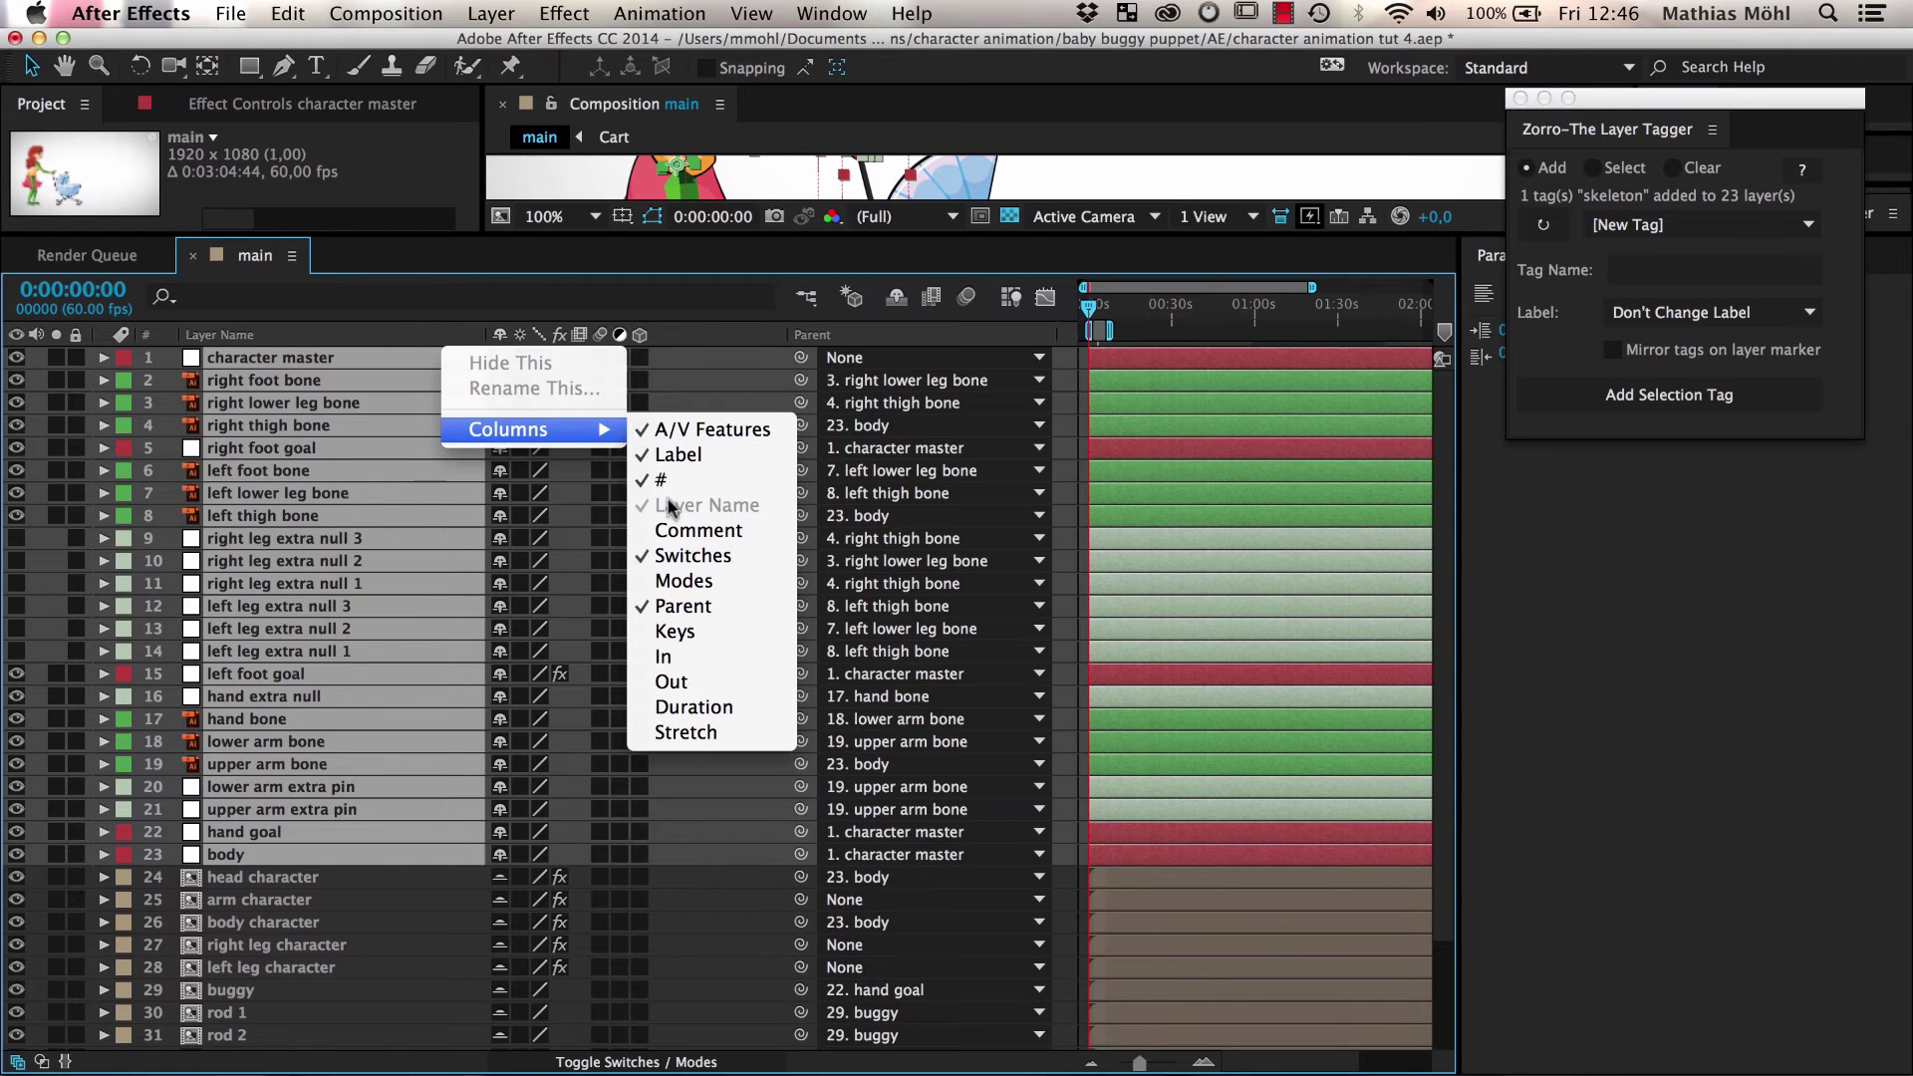
pyautogui.click(677, 530)
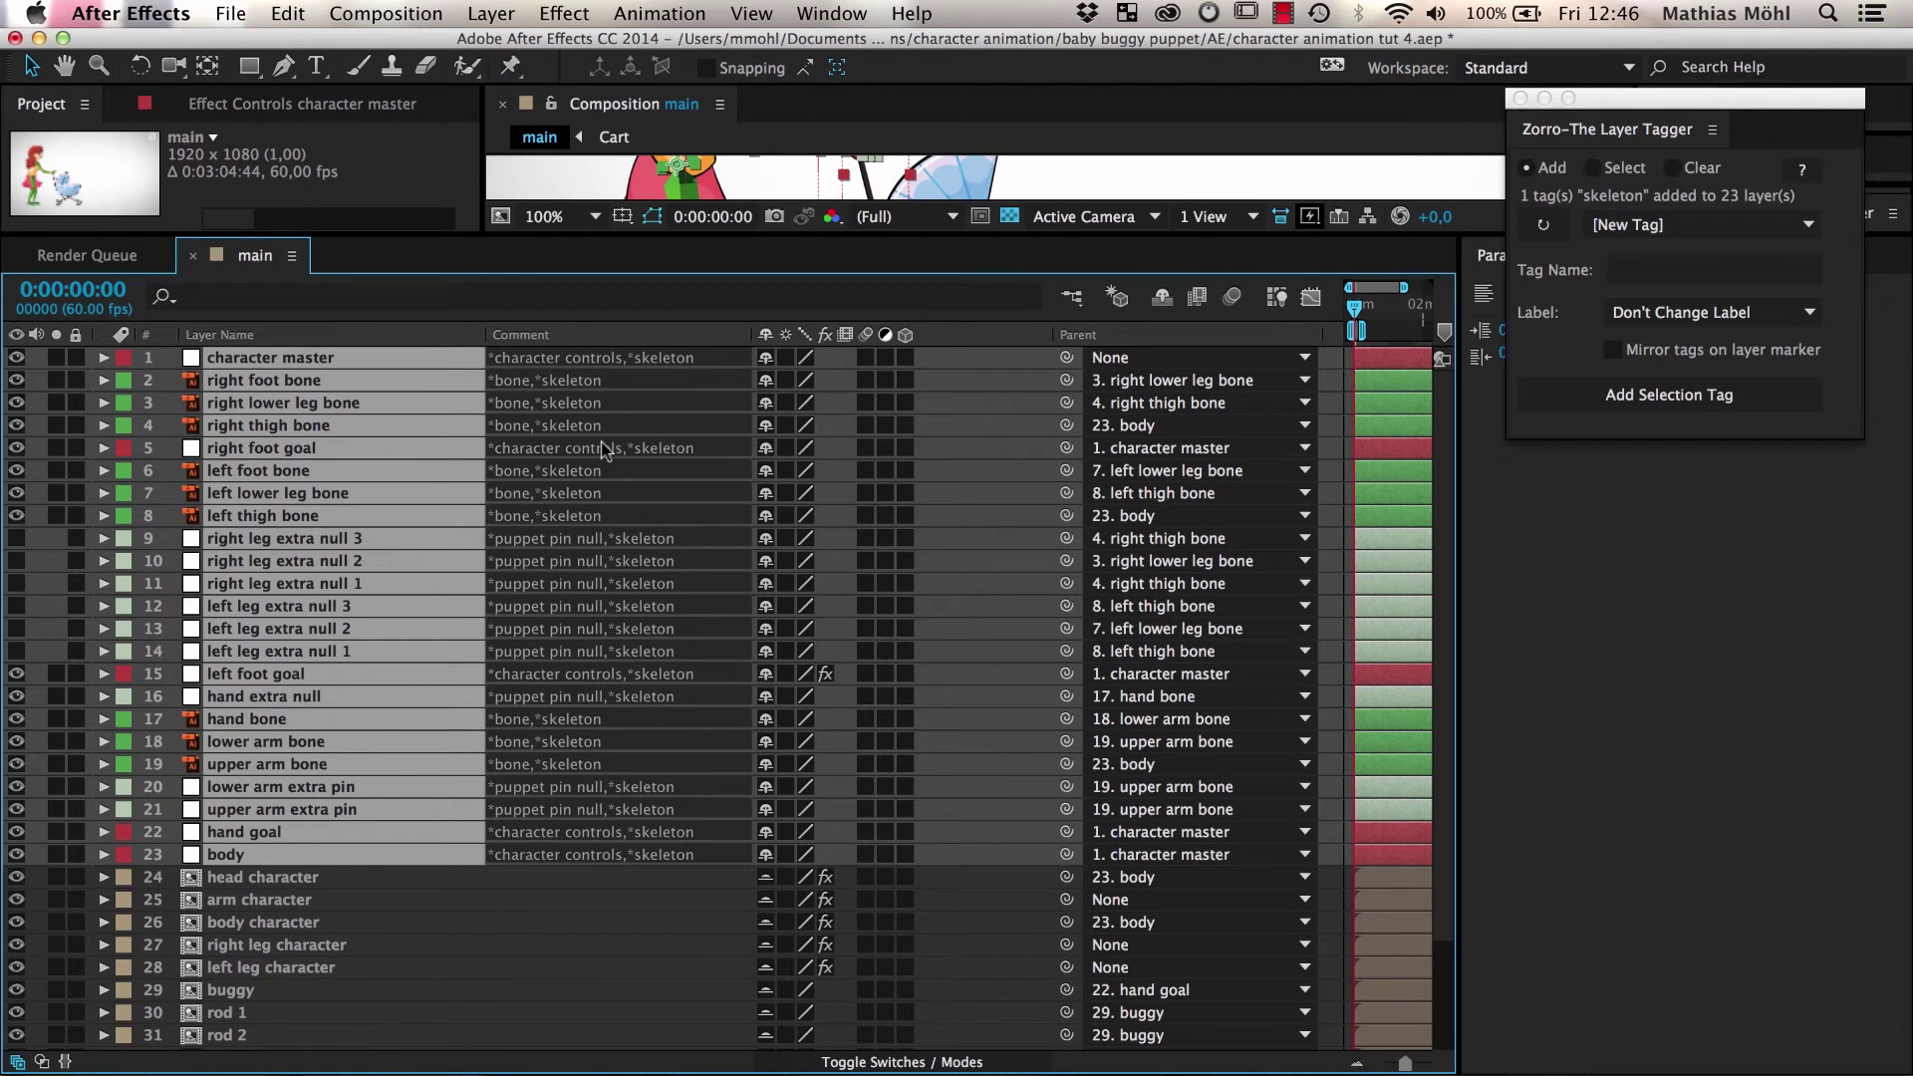
# Step: Tag layers 24–35, head character through wheel 2, as 'skin'
pyautogui.click(1620, 283)
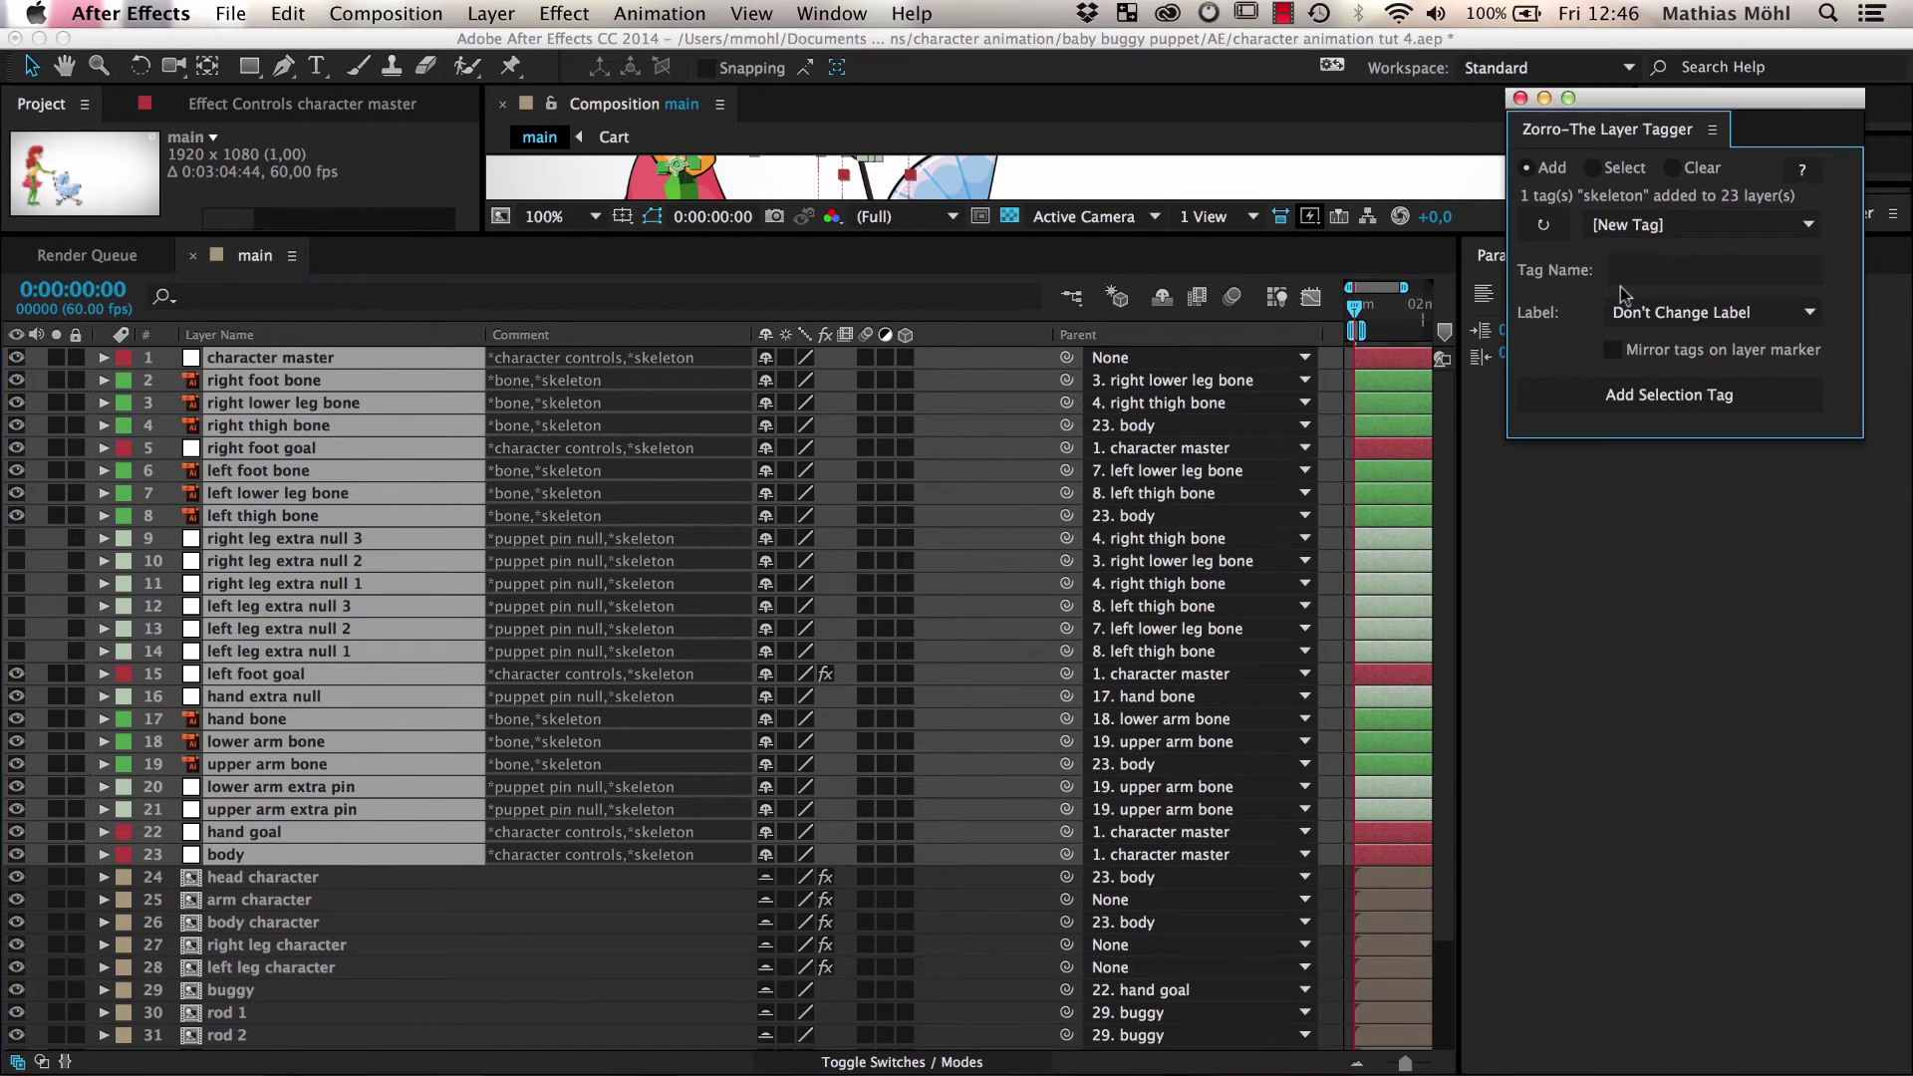
pyautogui.click(1642, 279)
pyautogui.write('sk')
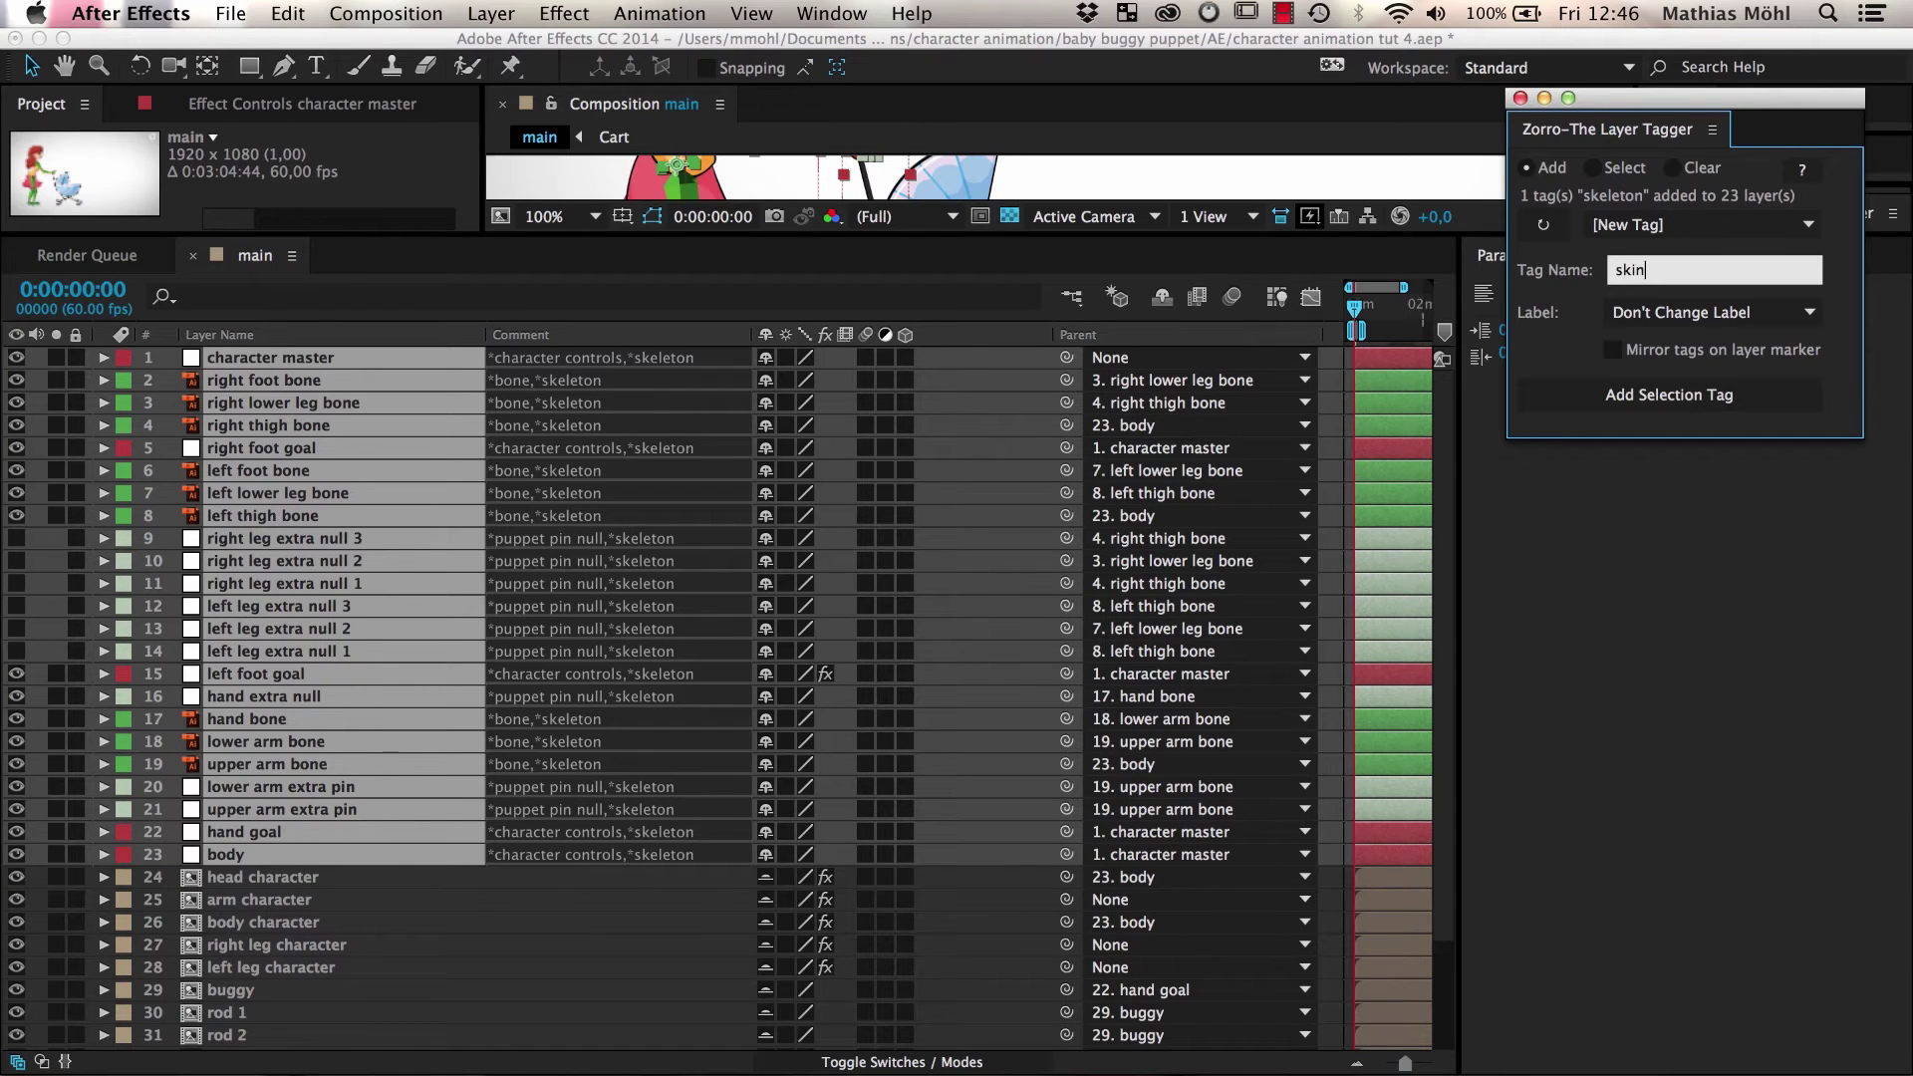
pyautogui.write('in')
pyautogui.click(230, 881)
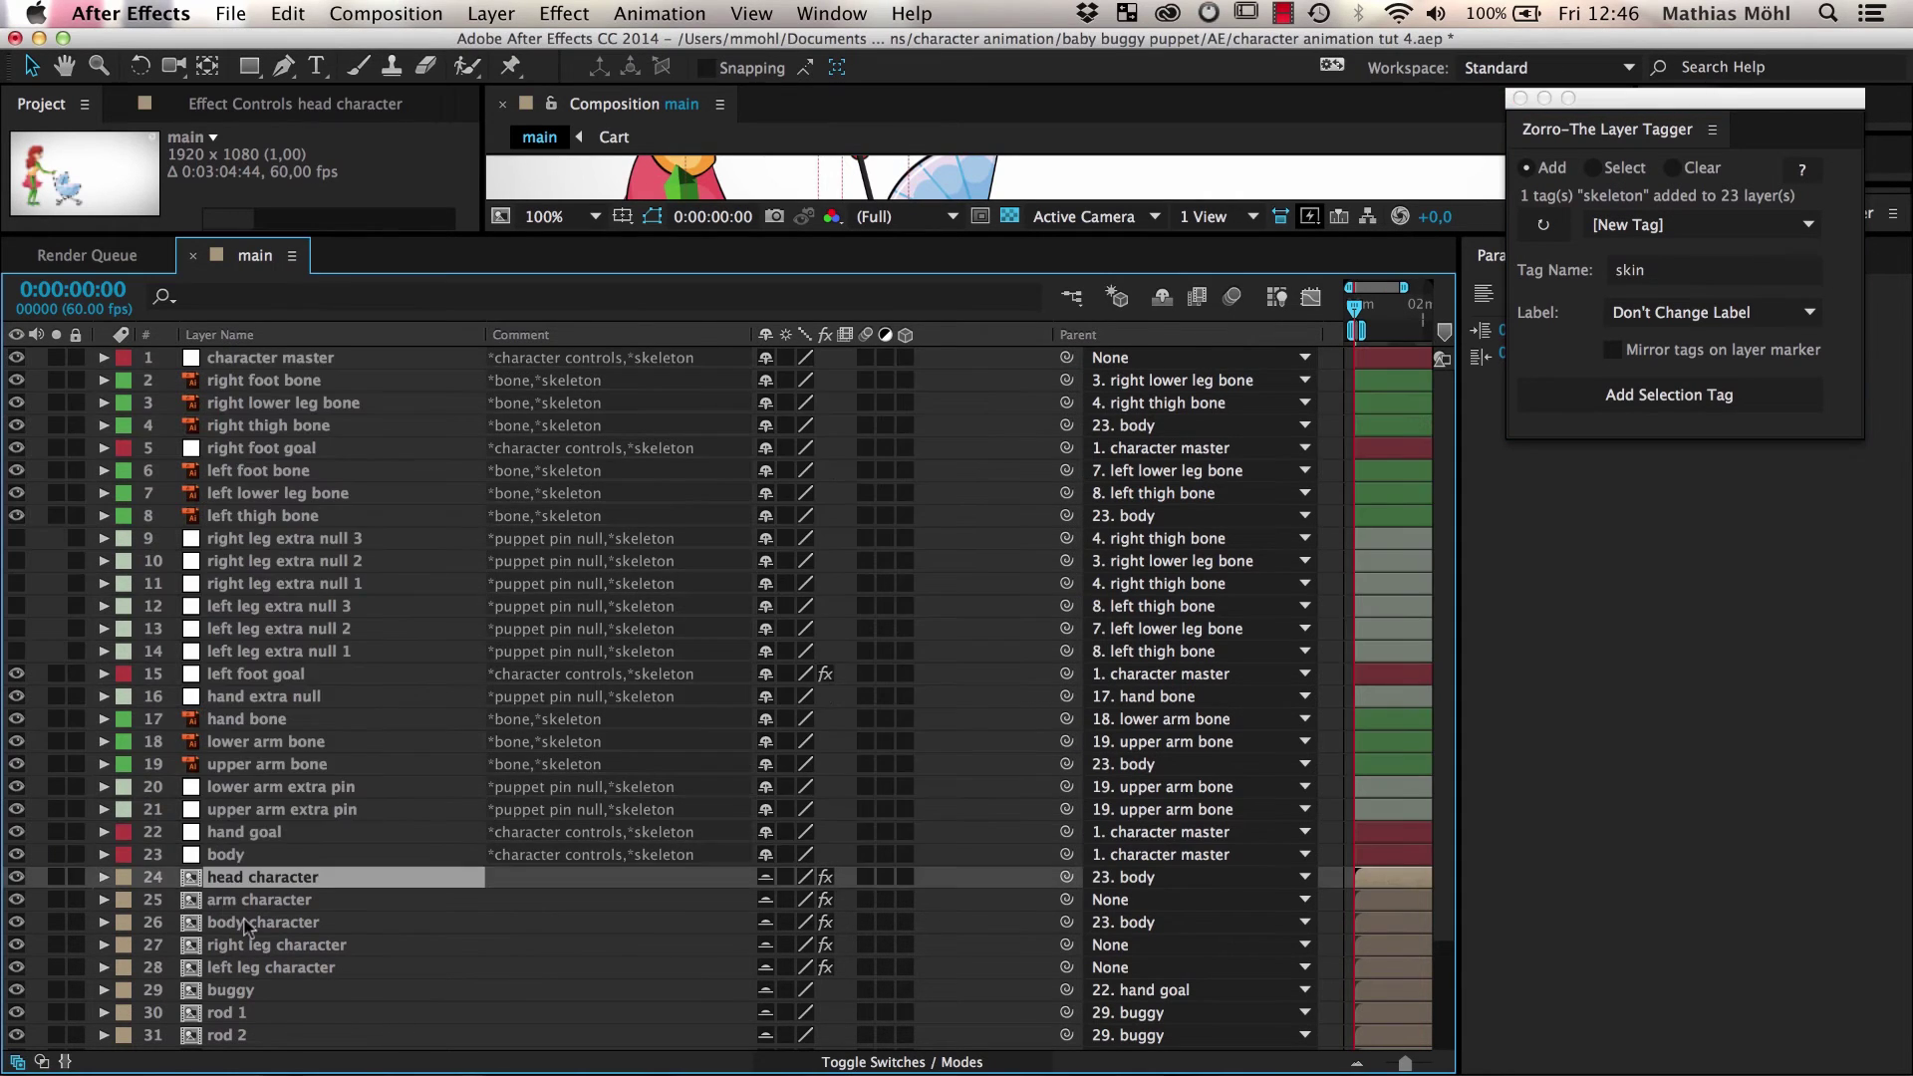
pyautogui.scroll(-3, 244, 927)
pyautogui.keyDown('shift'); pyautogui.click(244, 1001); pyautogui.keyUp('shift')
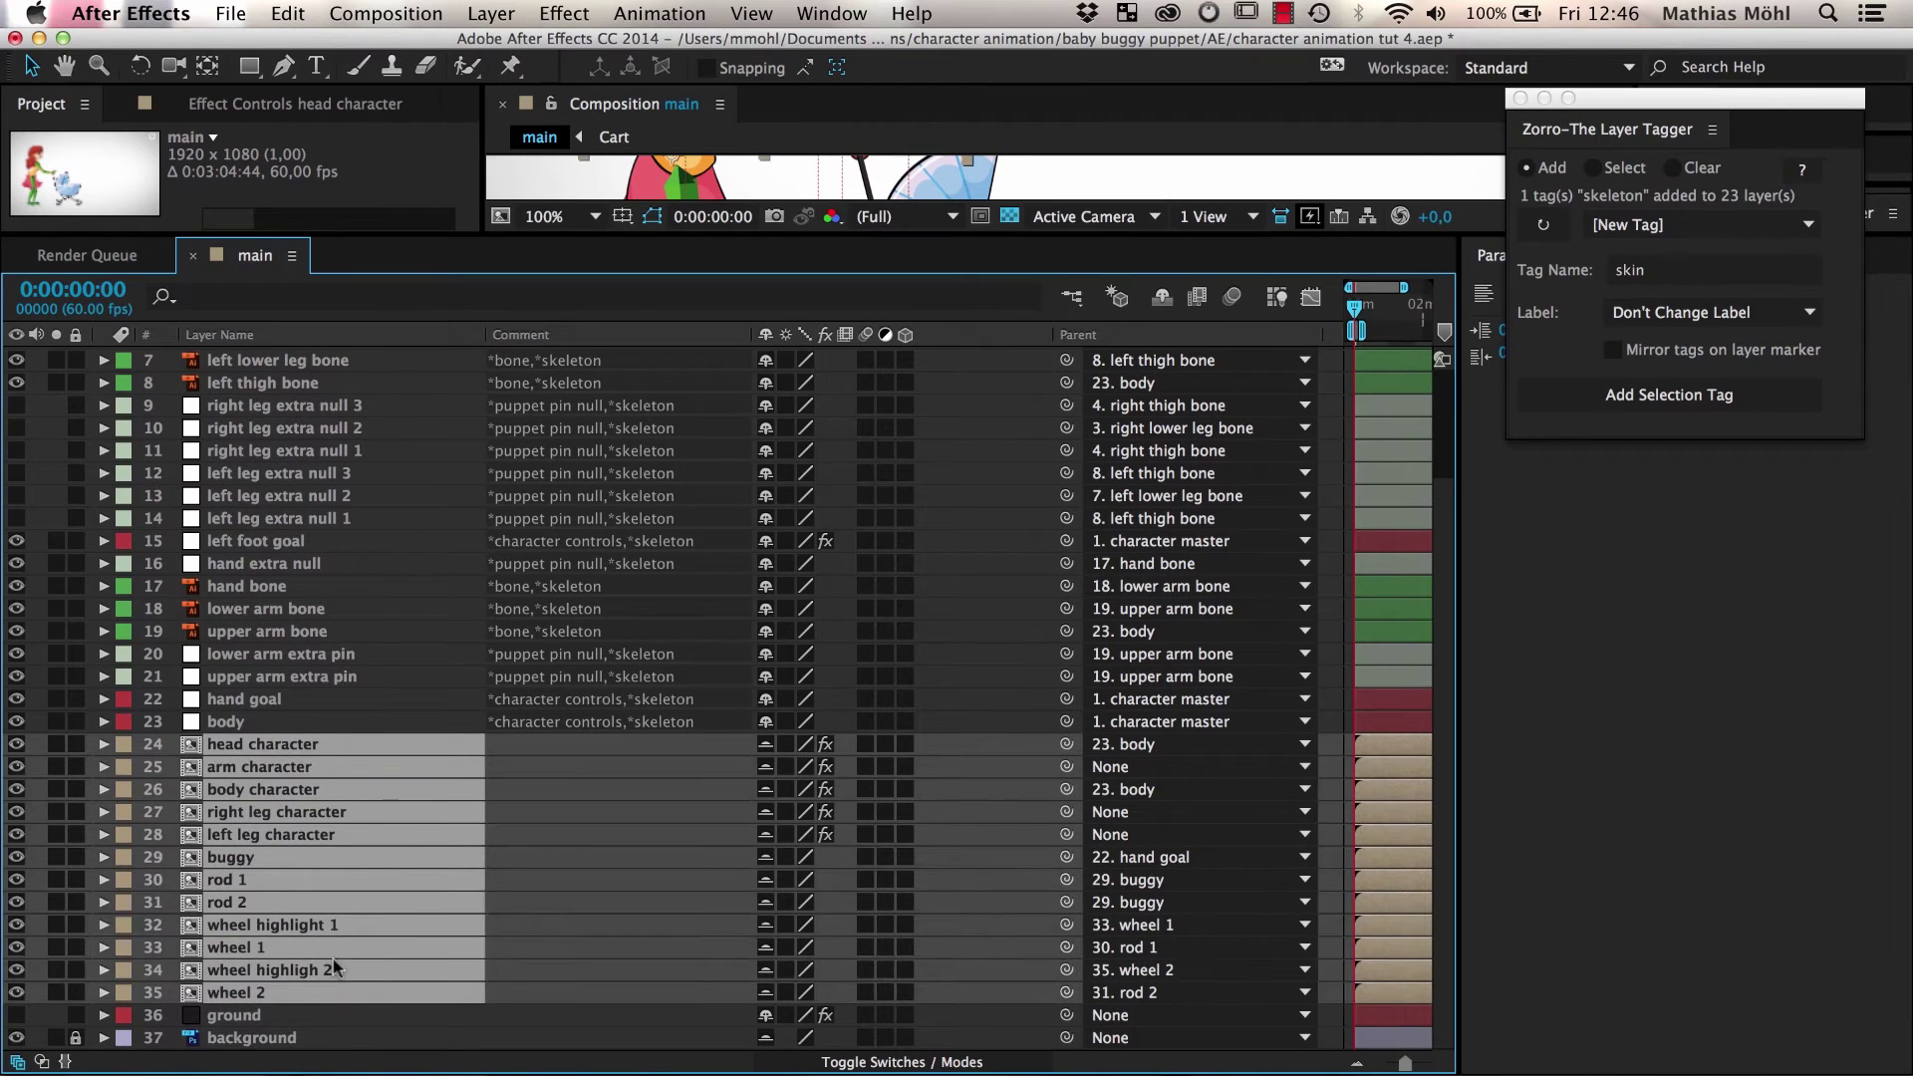
pyautogui.click(1572, 396)
# Step: Tag the 28 character layers, 7 through 28, as 'woman'
pyautogui.scroll(3, 289, 697)
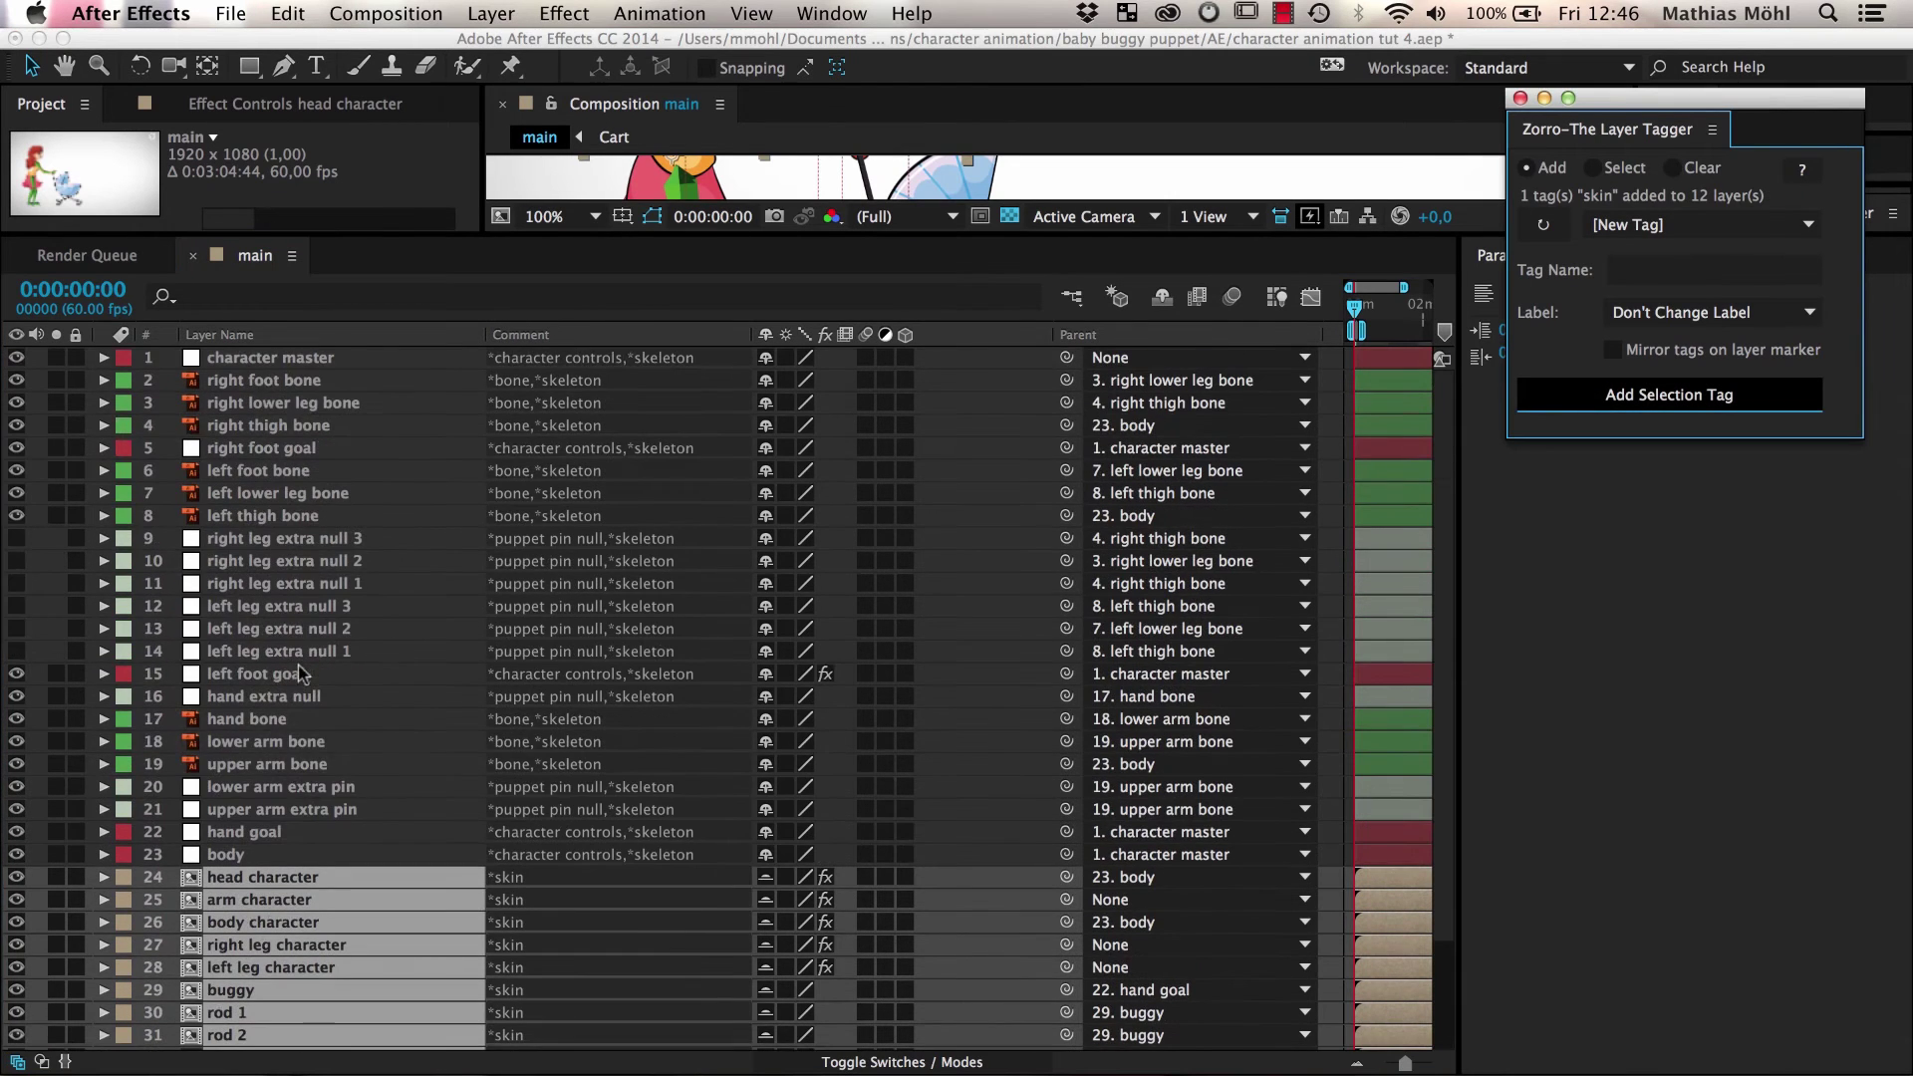
pyautogui.click(279, 379)
pyautogui.keyDown('shift'); pyautogui.click(289, 968); pyautogui.keyUp('shift')
pyautogui.scroll(-3, 294, 925)
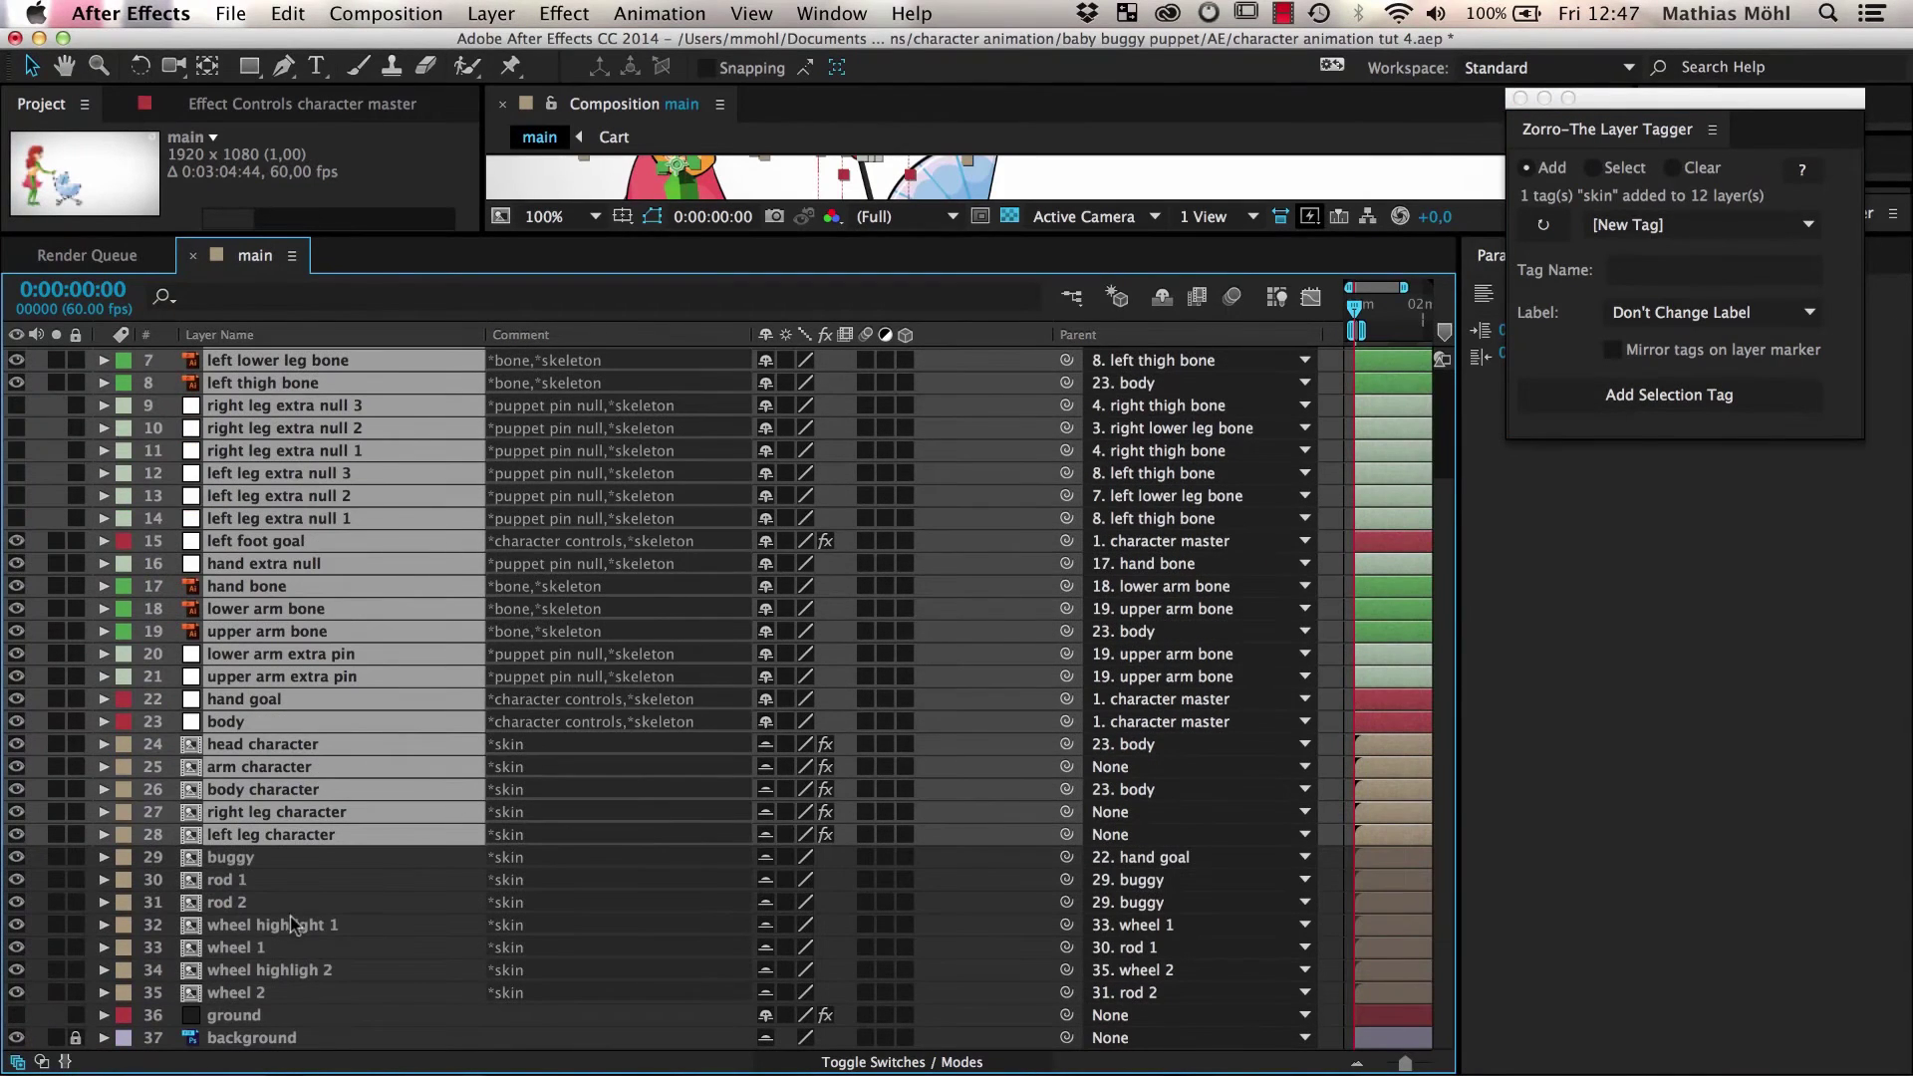
pyautogui.click(1634, 270)
pyautogui.write('woman')
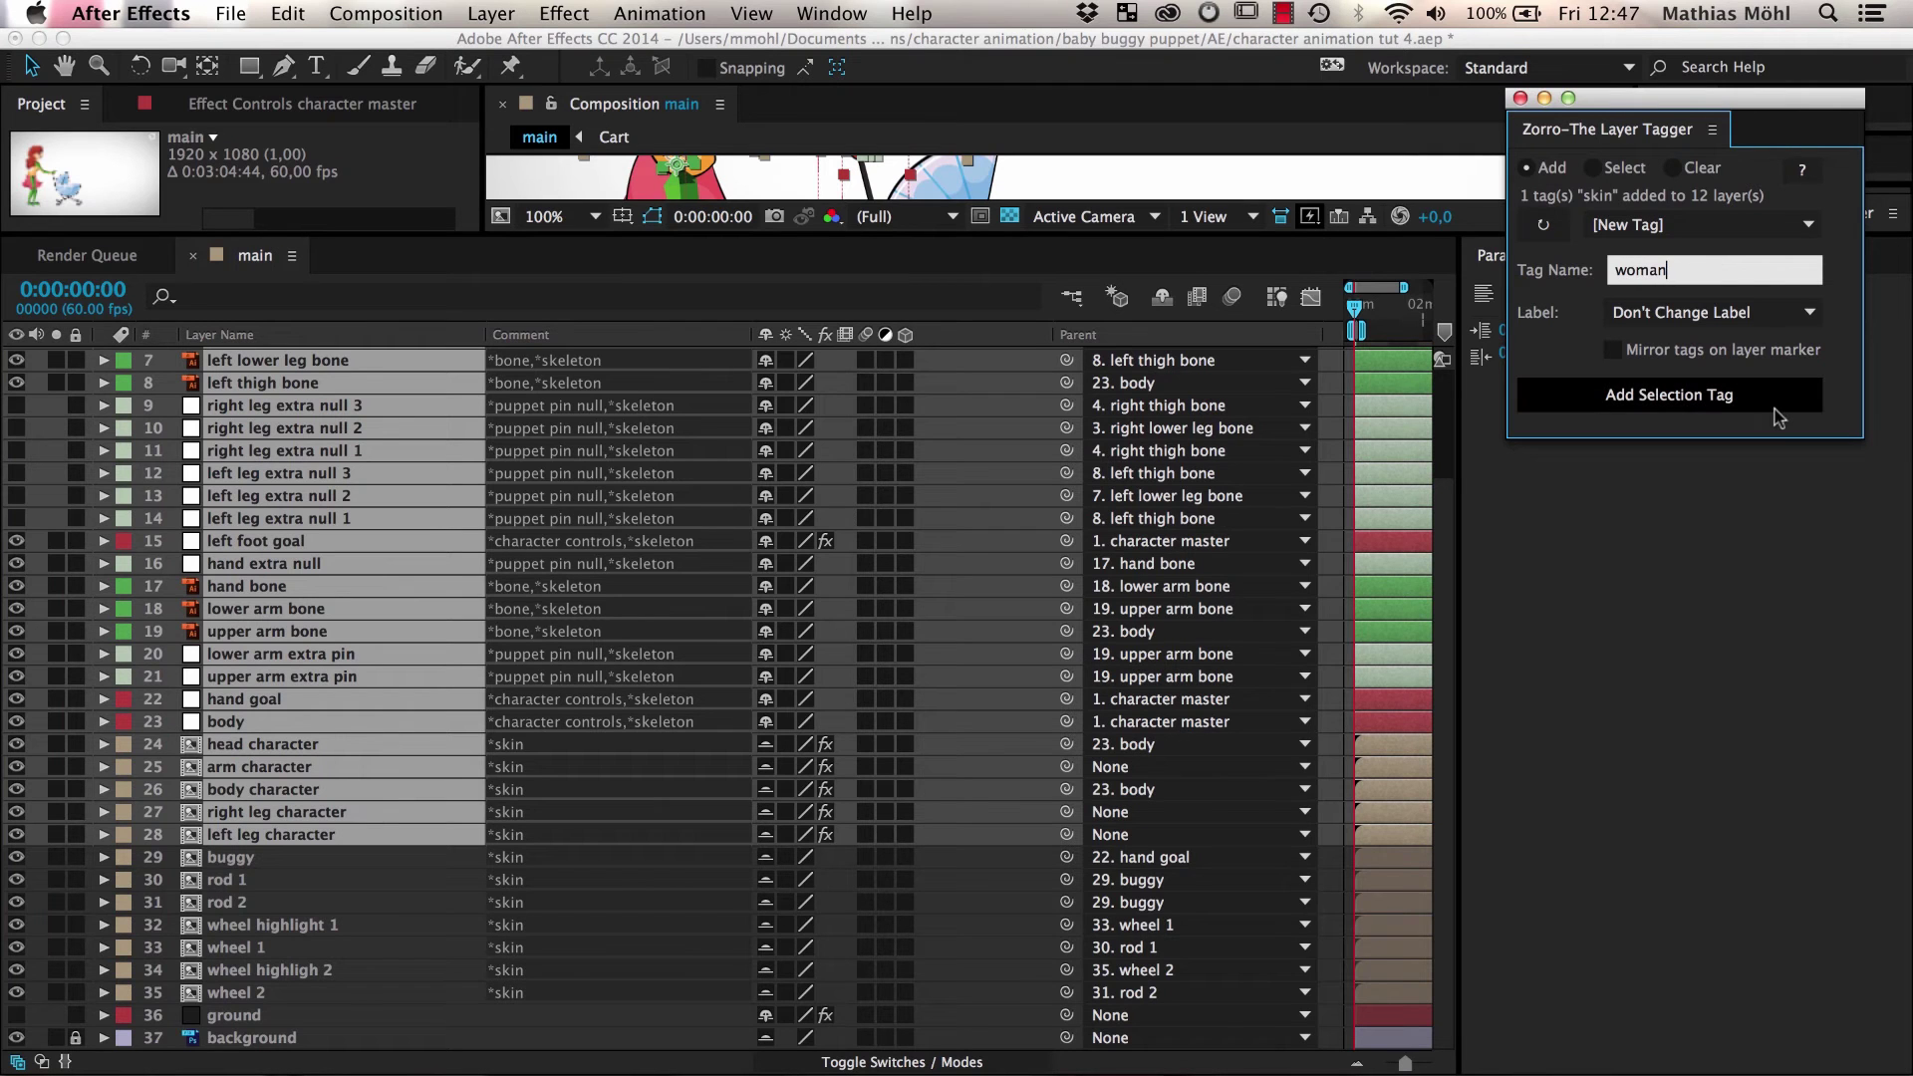
pyautogui.click(1768, 409)
# Step: Tag the seven layers from buggy down to wheel 2 as 'baby buggy'
pyautogui.click(233, 859)
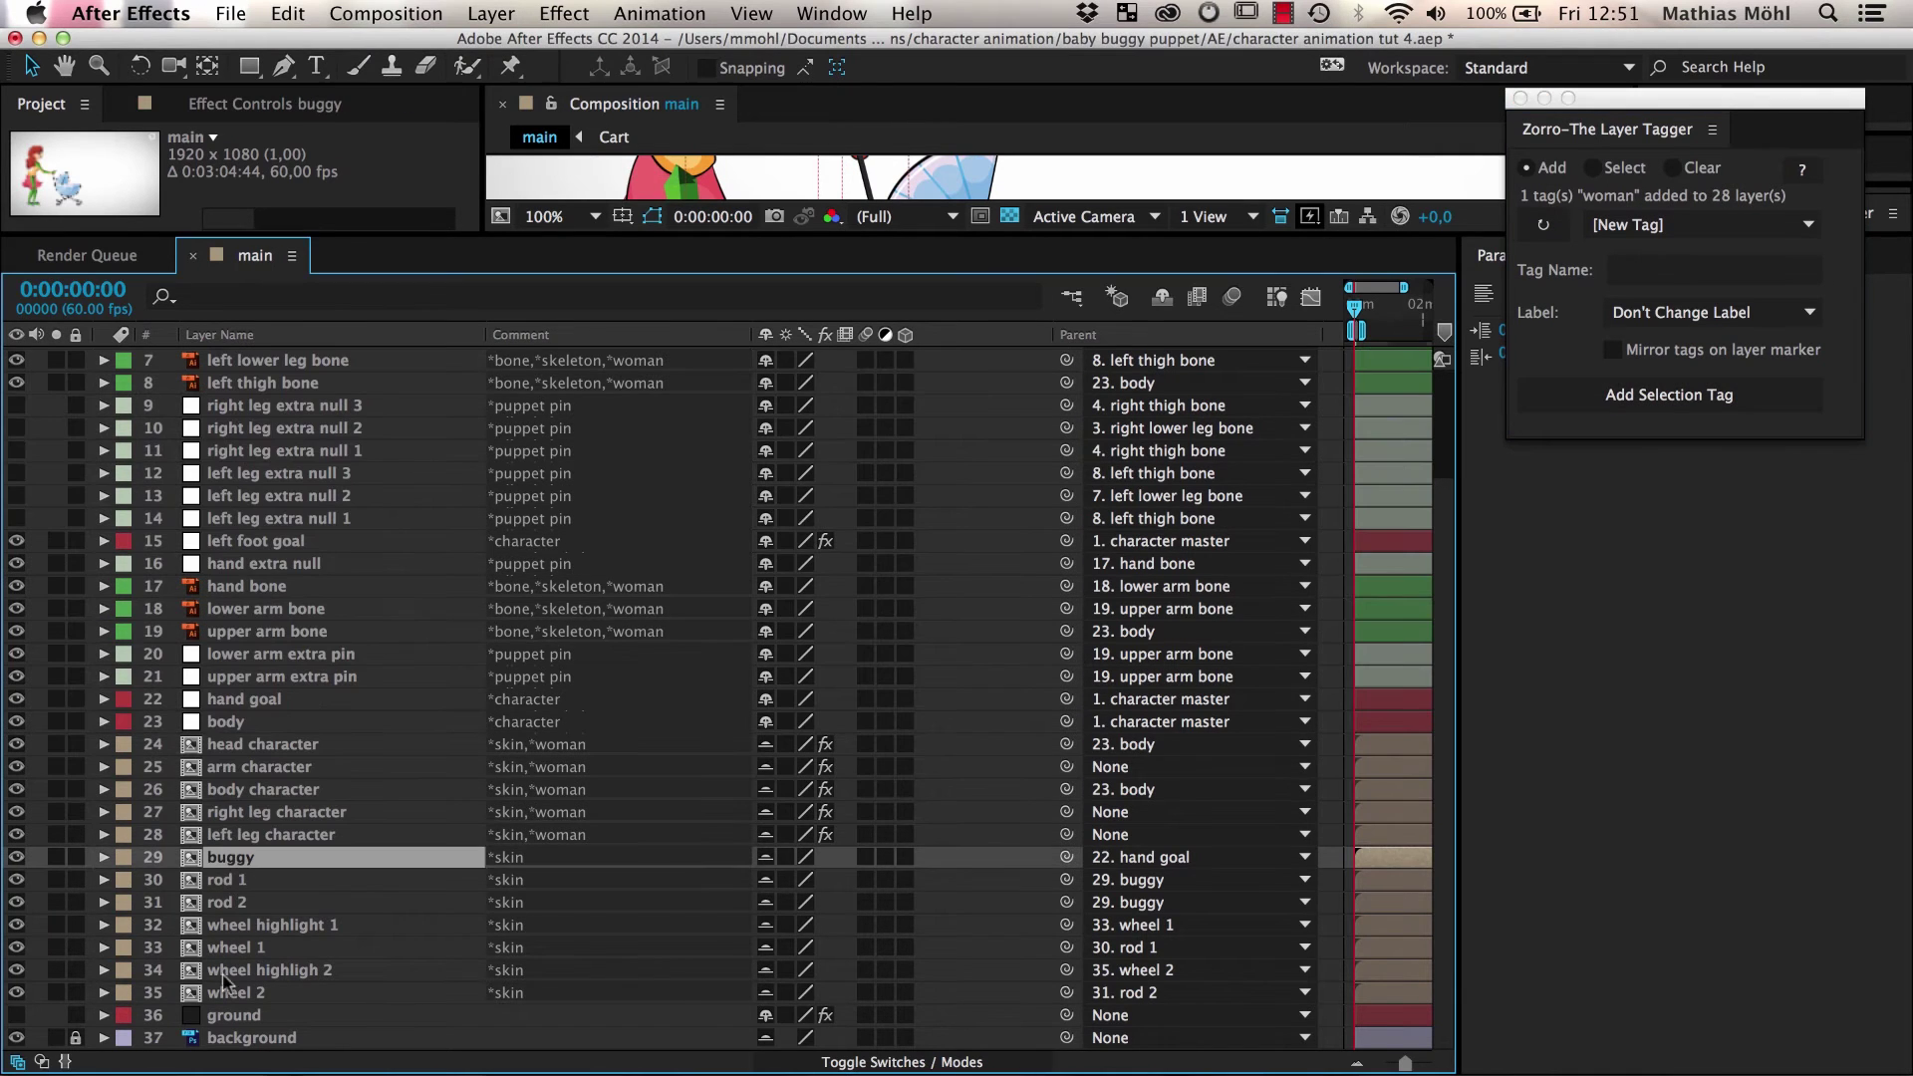
pyautogui.keyDown('shift'); pyautogui.click(235, 995); pyautogui.keyUp('shift')
pyautogui.click(1626, 272)
pyautogui.write('baby bugg')
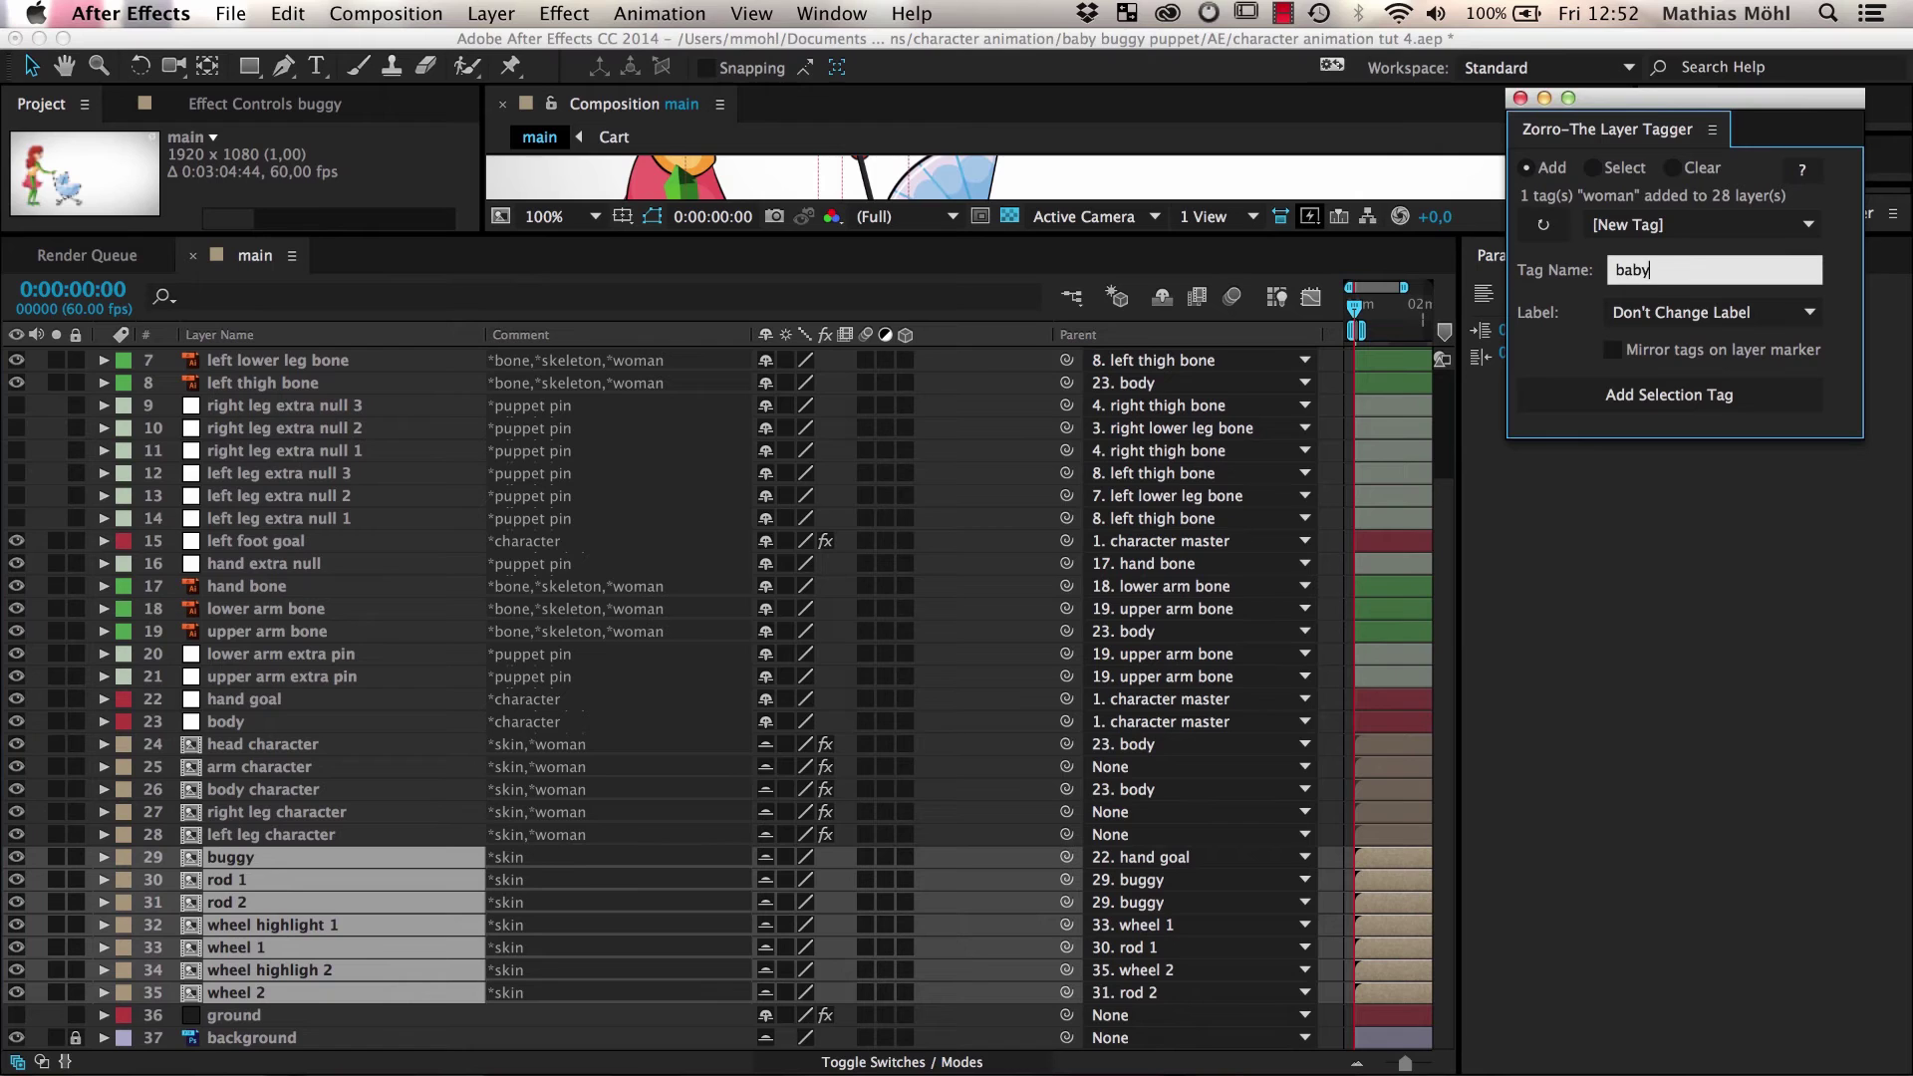
pyautogui.write('y')
pyautogui.click(1751, 399)
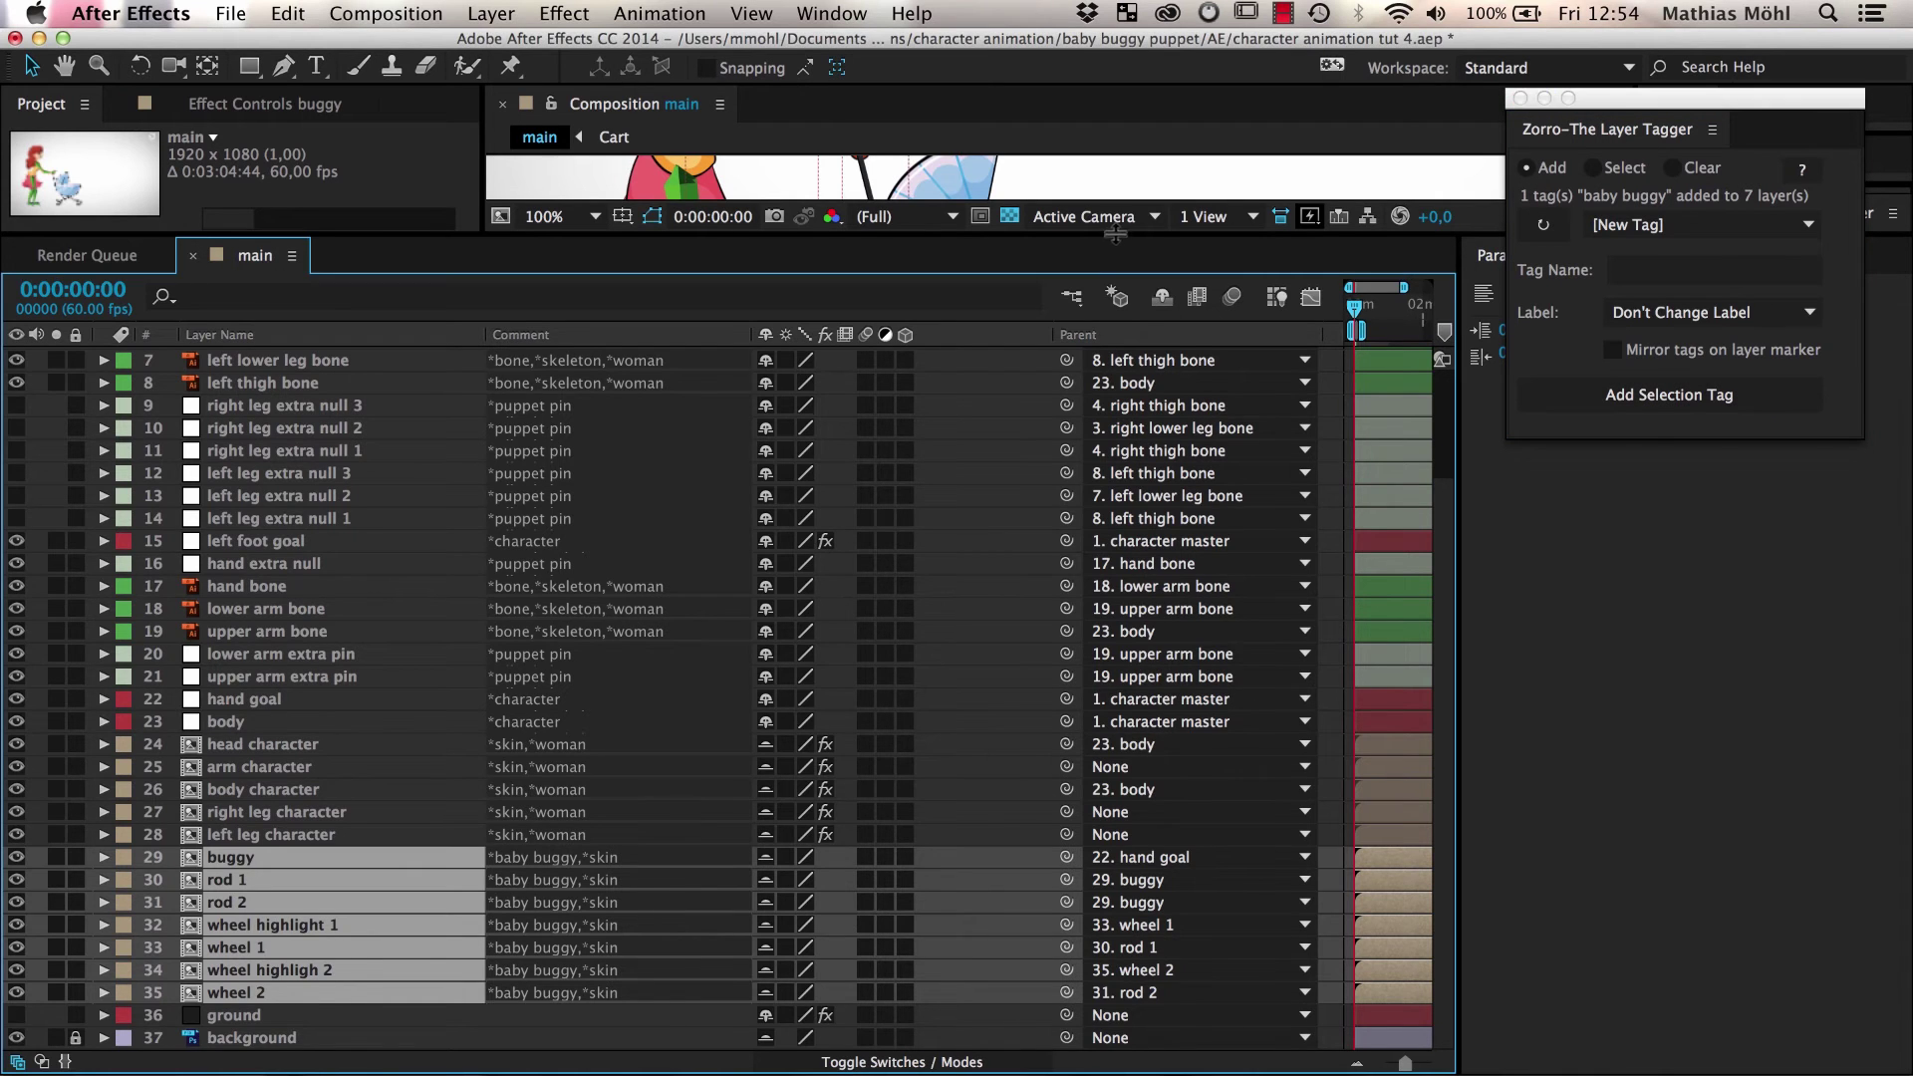
# Step: Select all skeleton-tagged layers through Zorro's Select mode
pyautogui.moveTo(1066, 236); pyautogui.dragTo(1066, 456)
pyautogui.press(',')
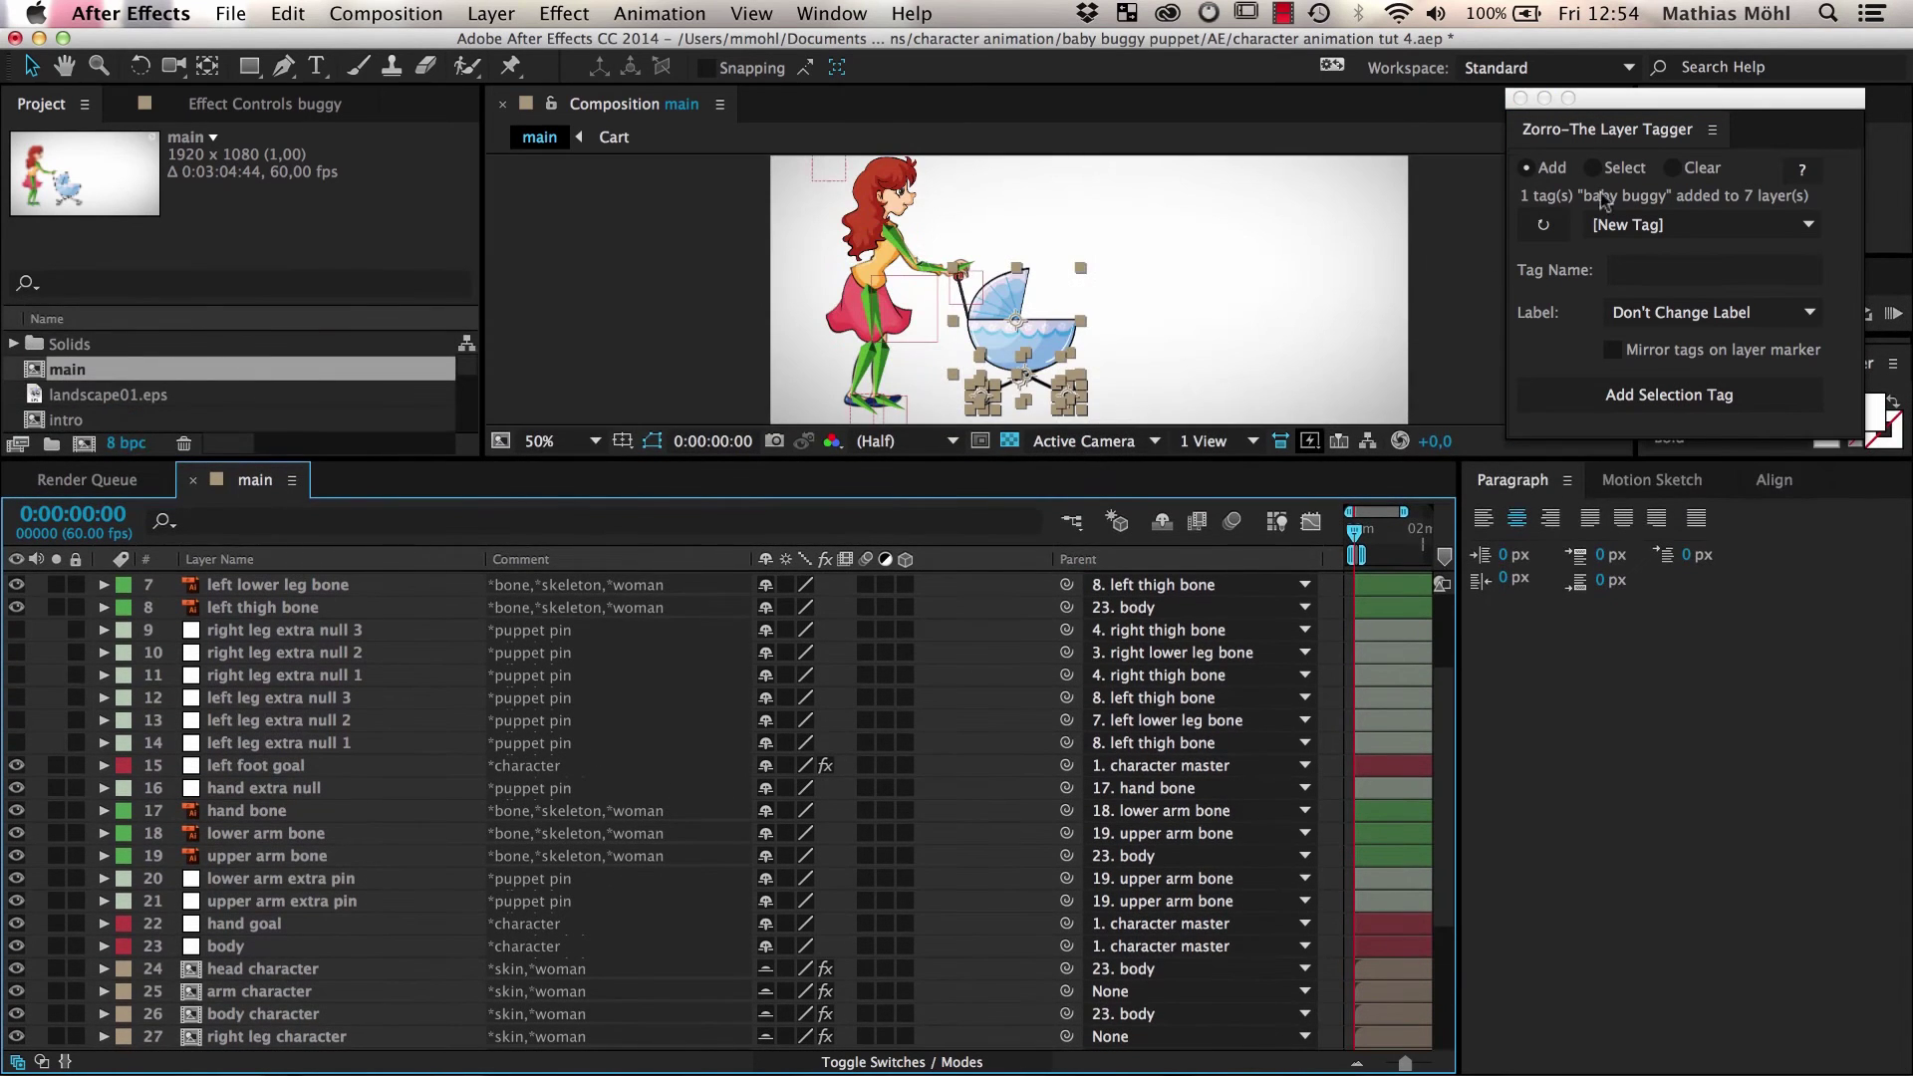
pyautogui.click(1592, 168)
pyautogui.click(1616, 229)
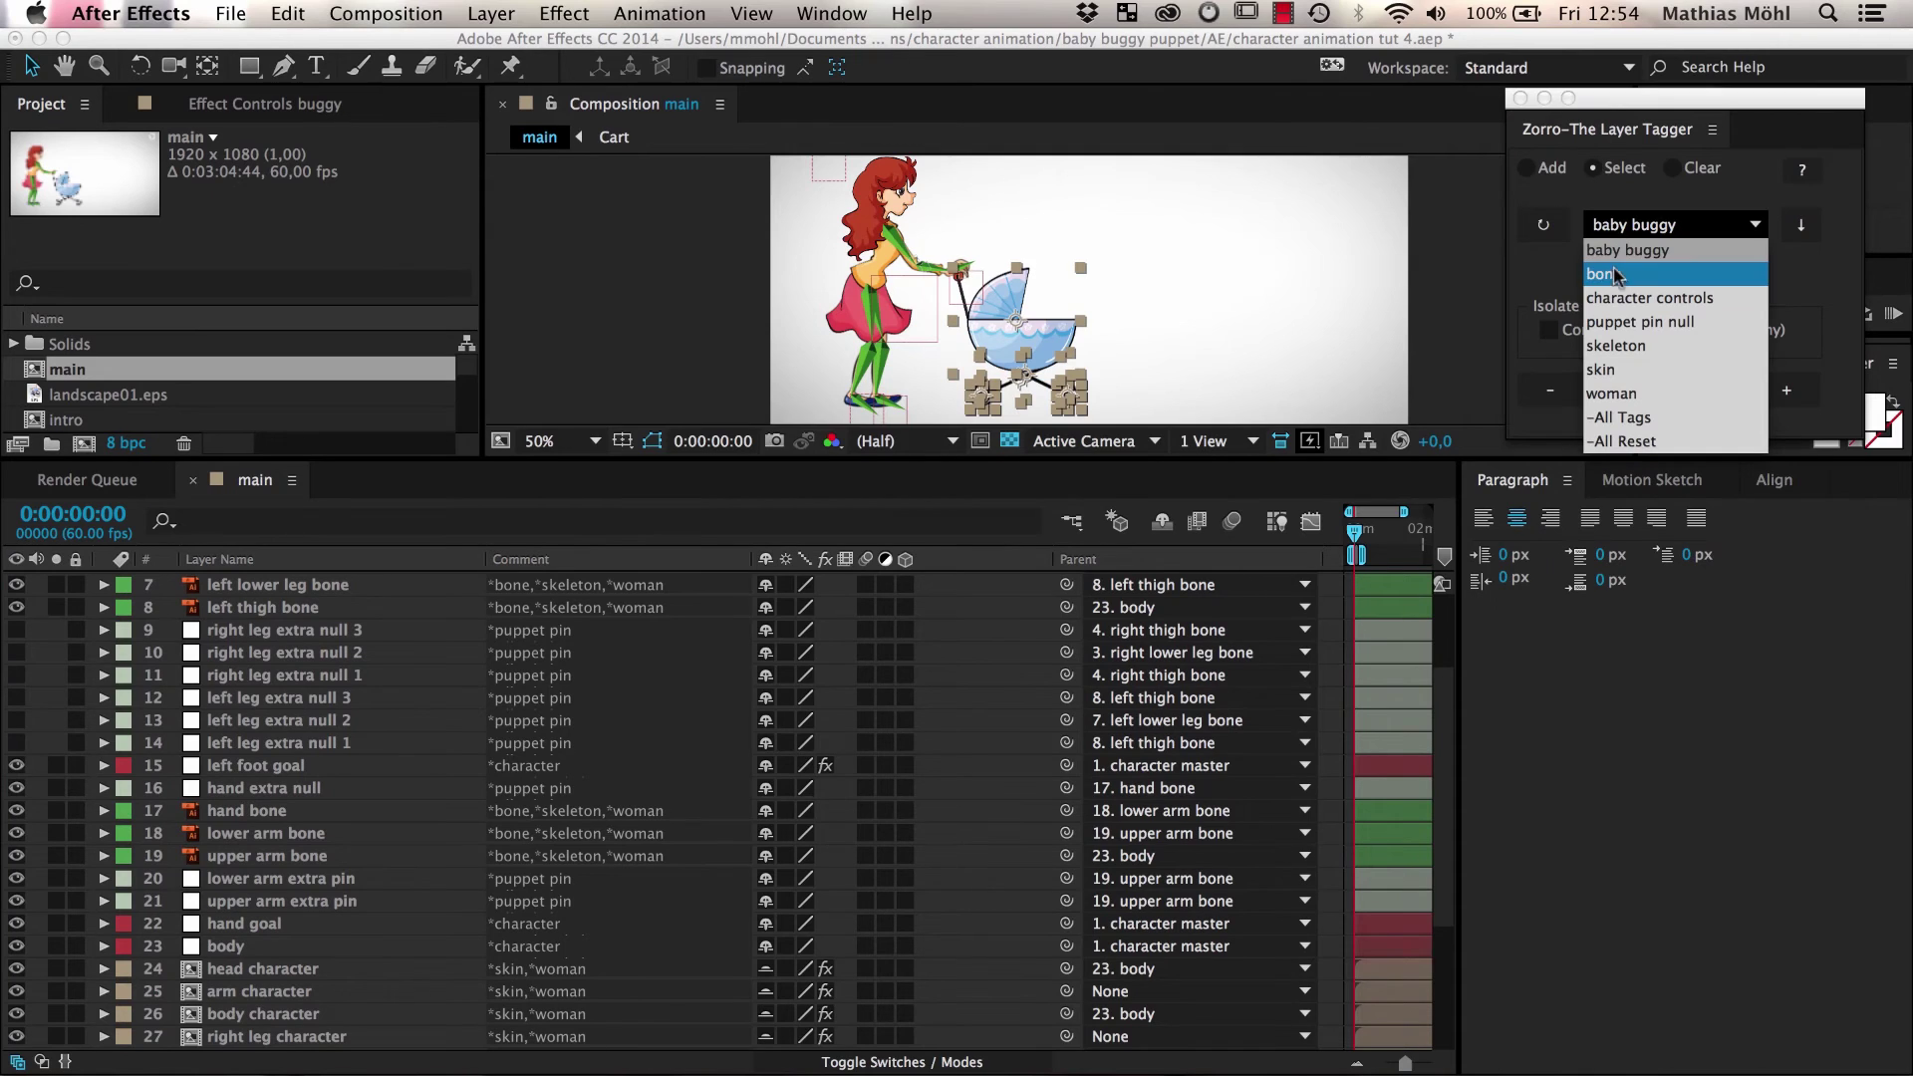
pyautogui.click(1616, 346)
pyautogui.click(1642, 388)
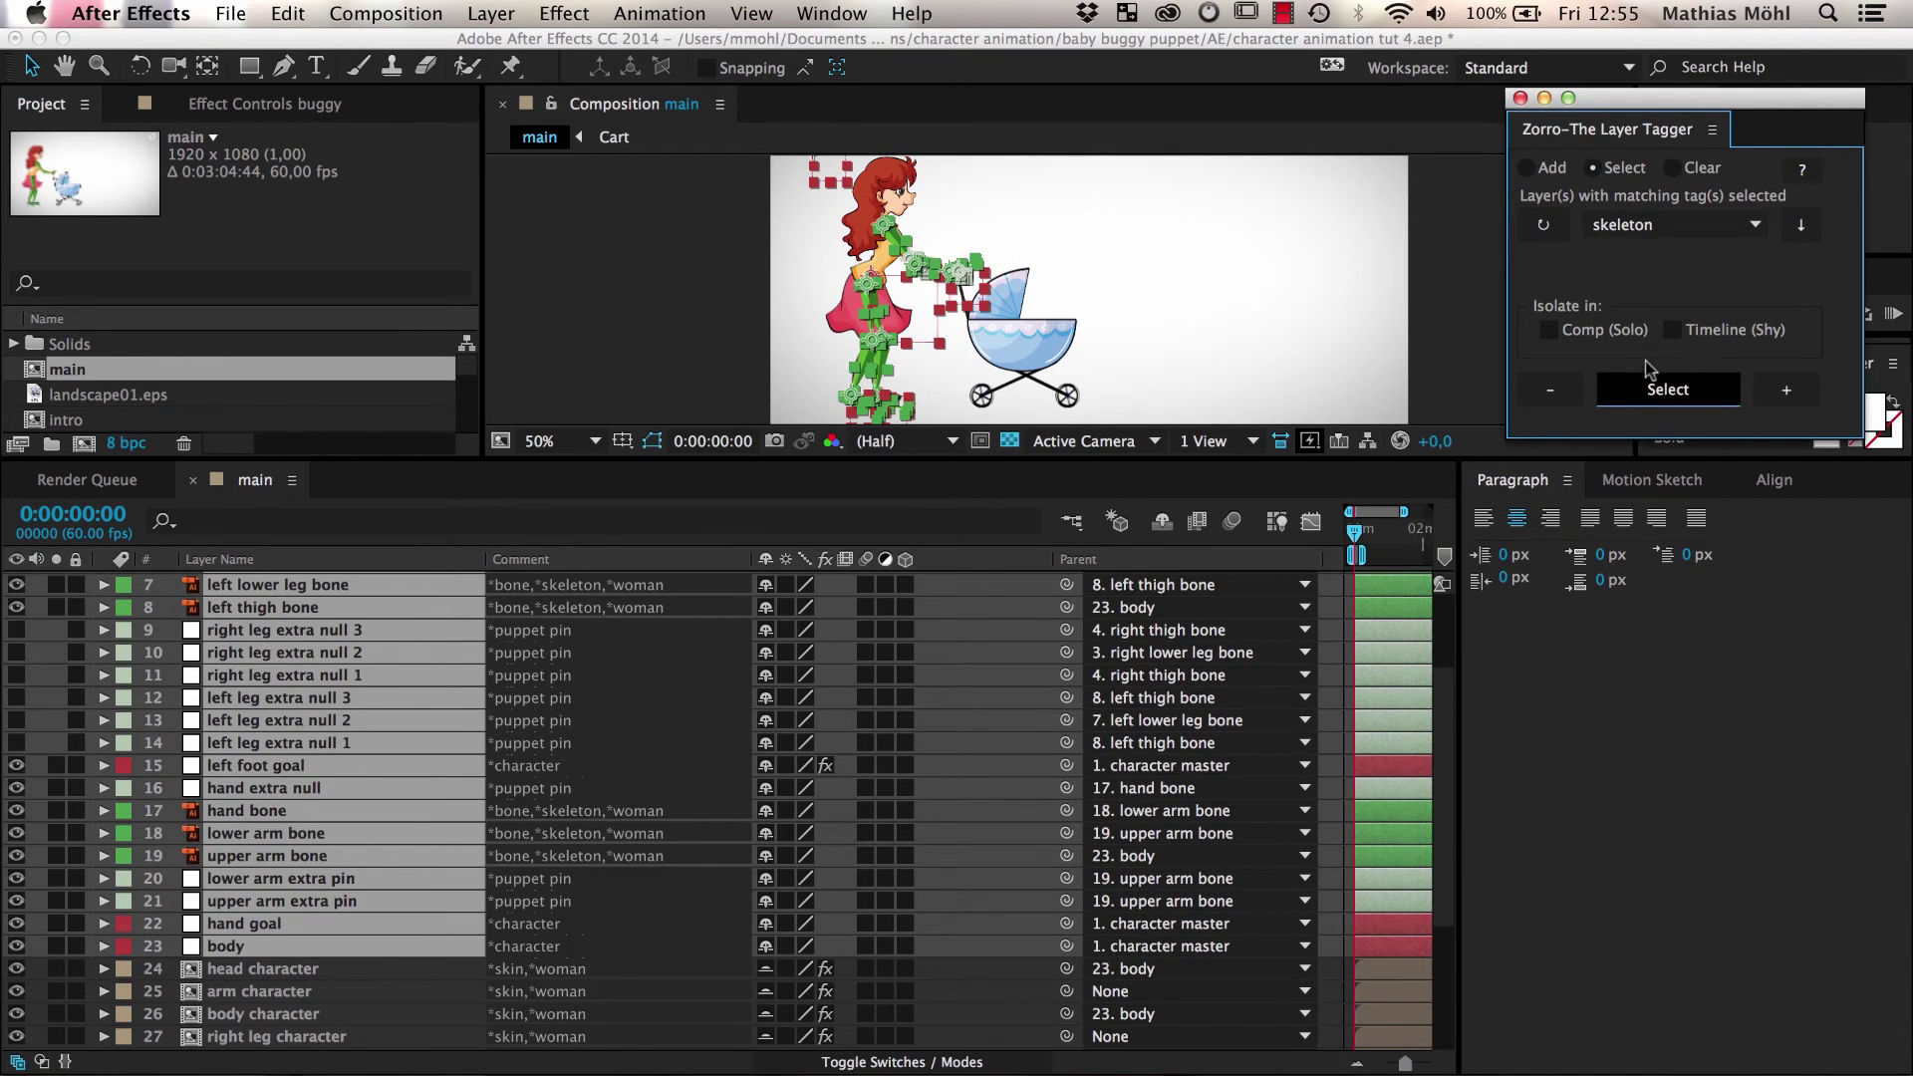
# Step: Isolate the skeleton layers, shying other layers in the timeline and soloing them in the comp
pyautogui.click(1672, 330)
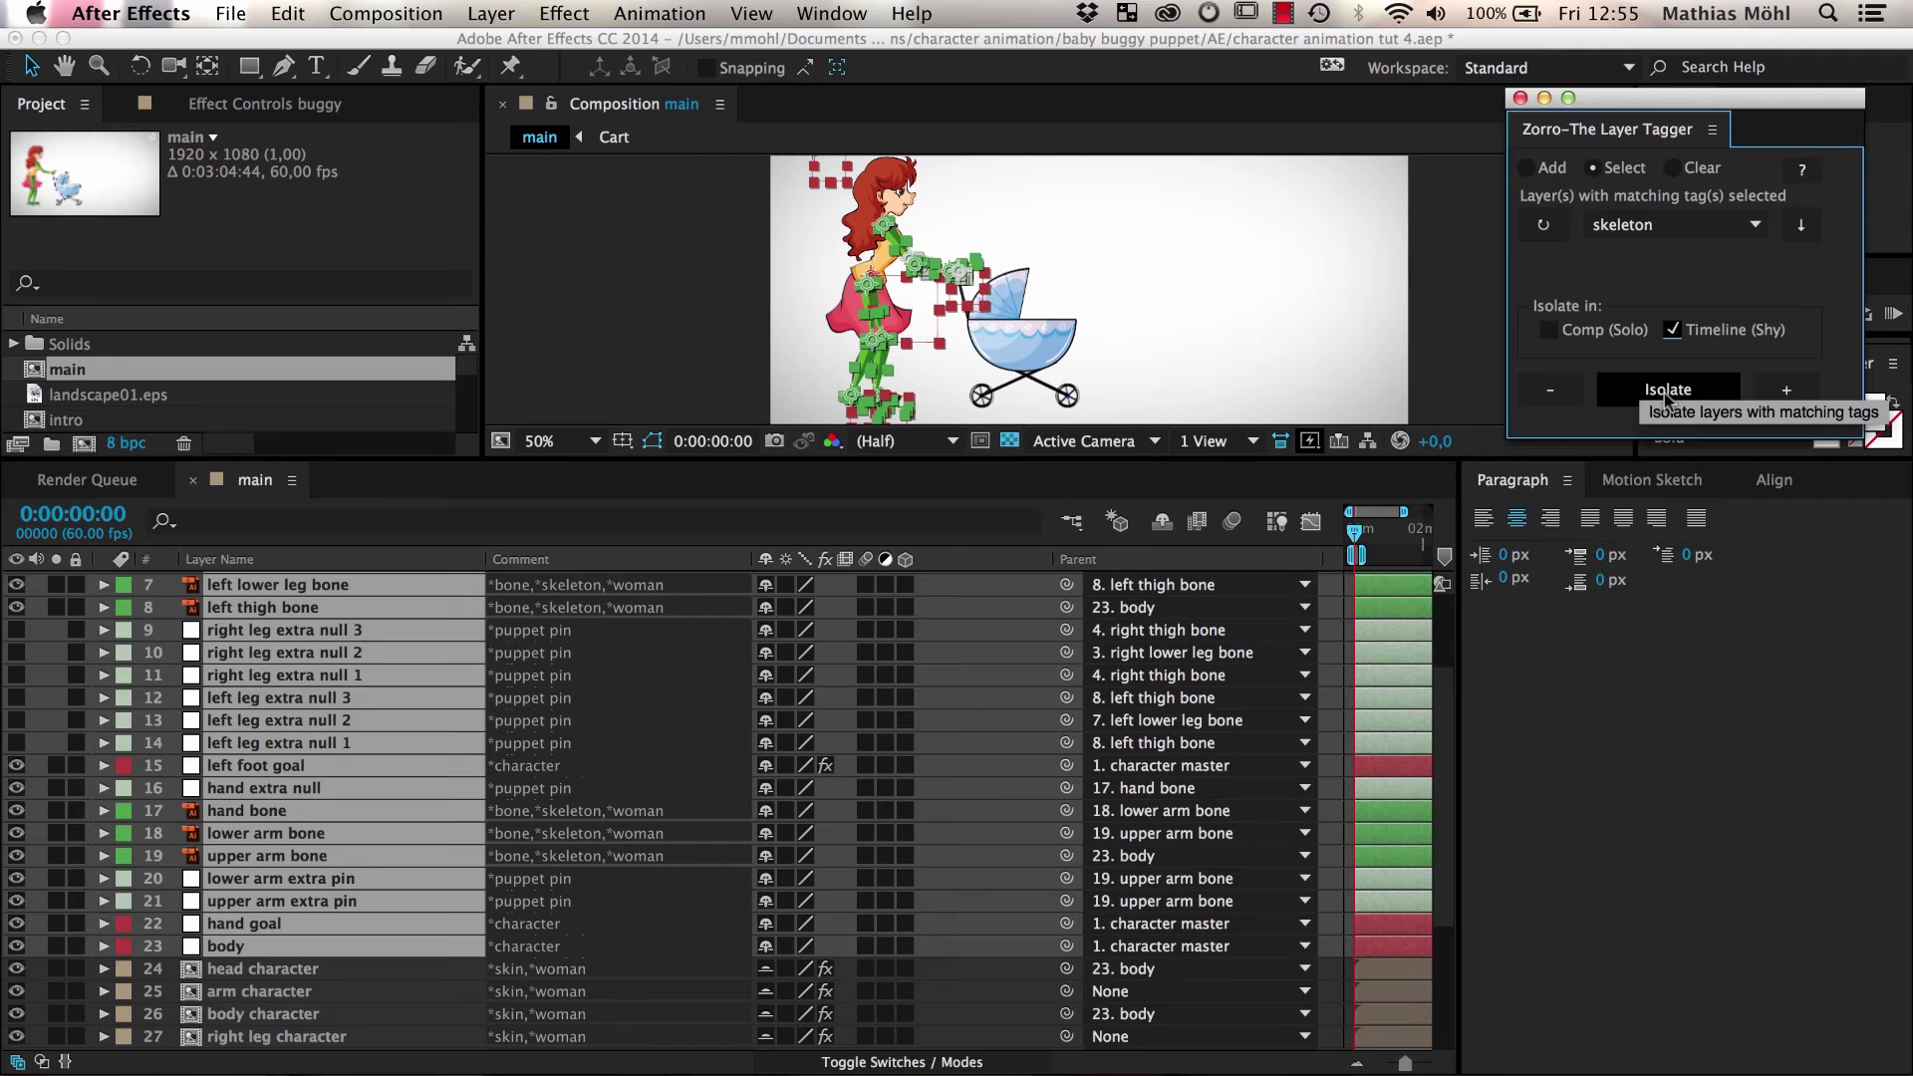
pyautogui.click(1666, 397)
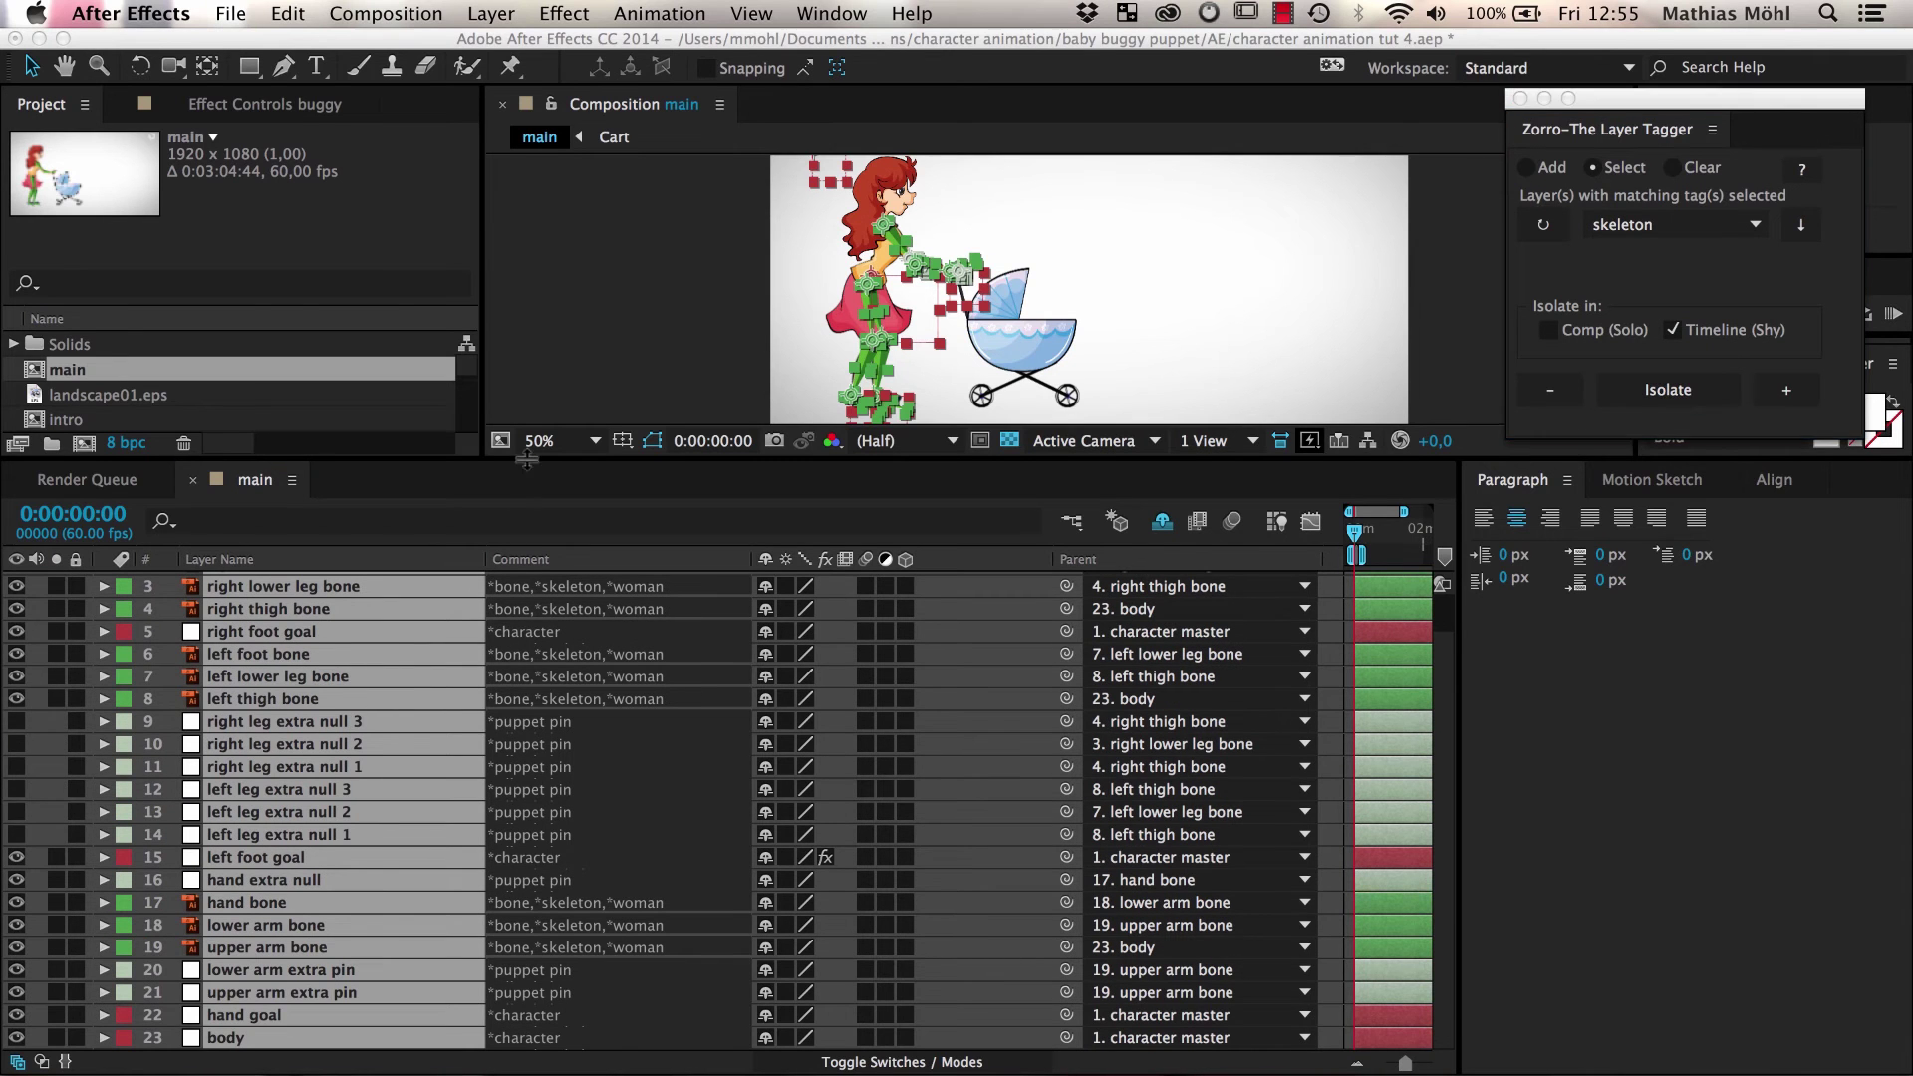
pyautogui.moveTo(528, 464); pyautogui.dragTo(509, 509)
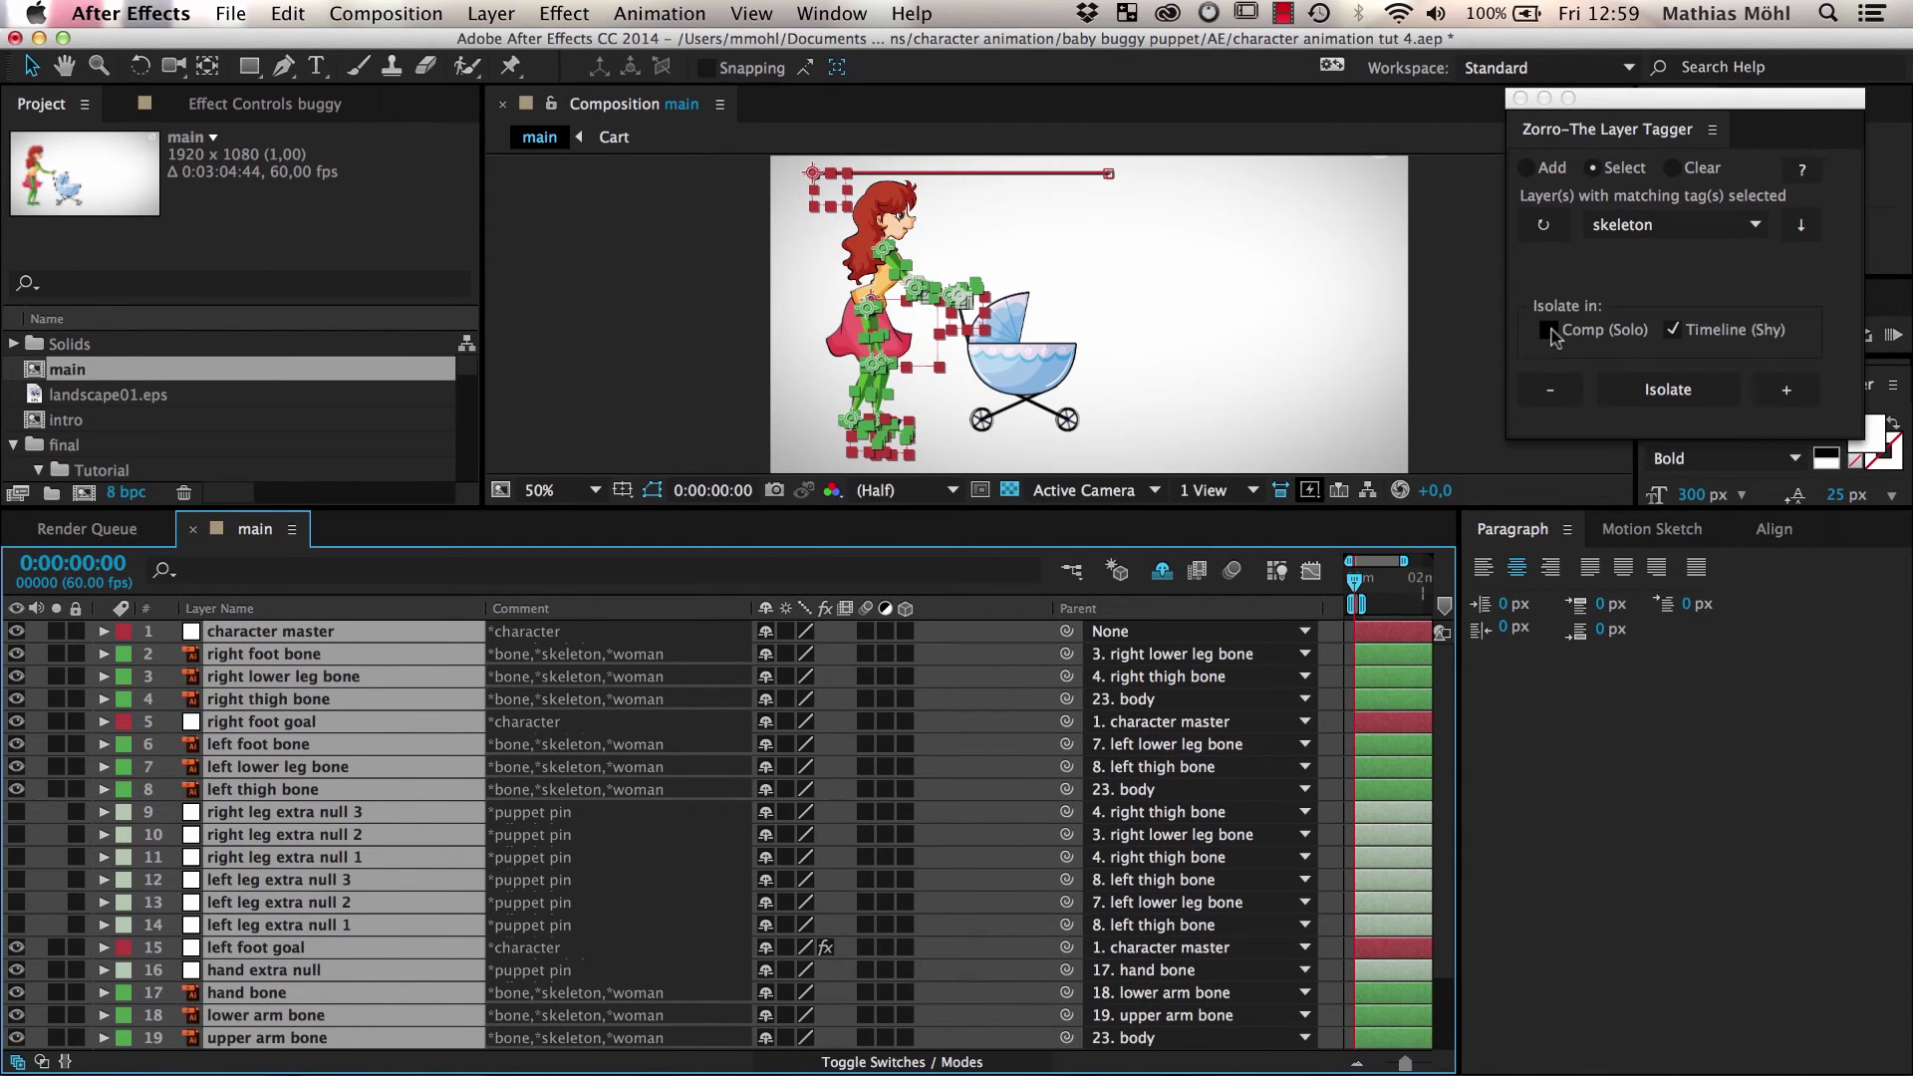
pyautogui.click(1547, 331)
pyautogui.click(1654, 389)
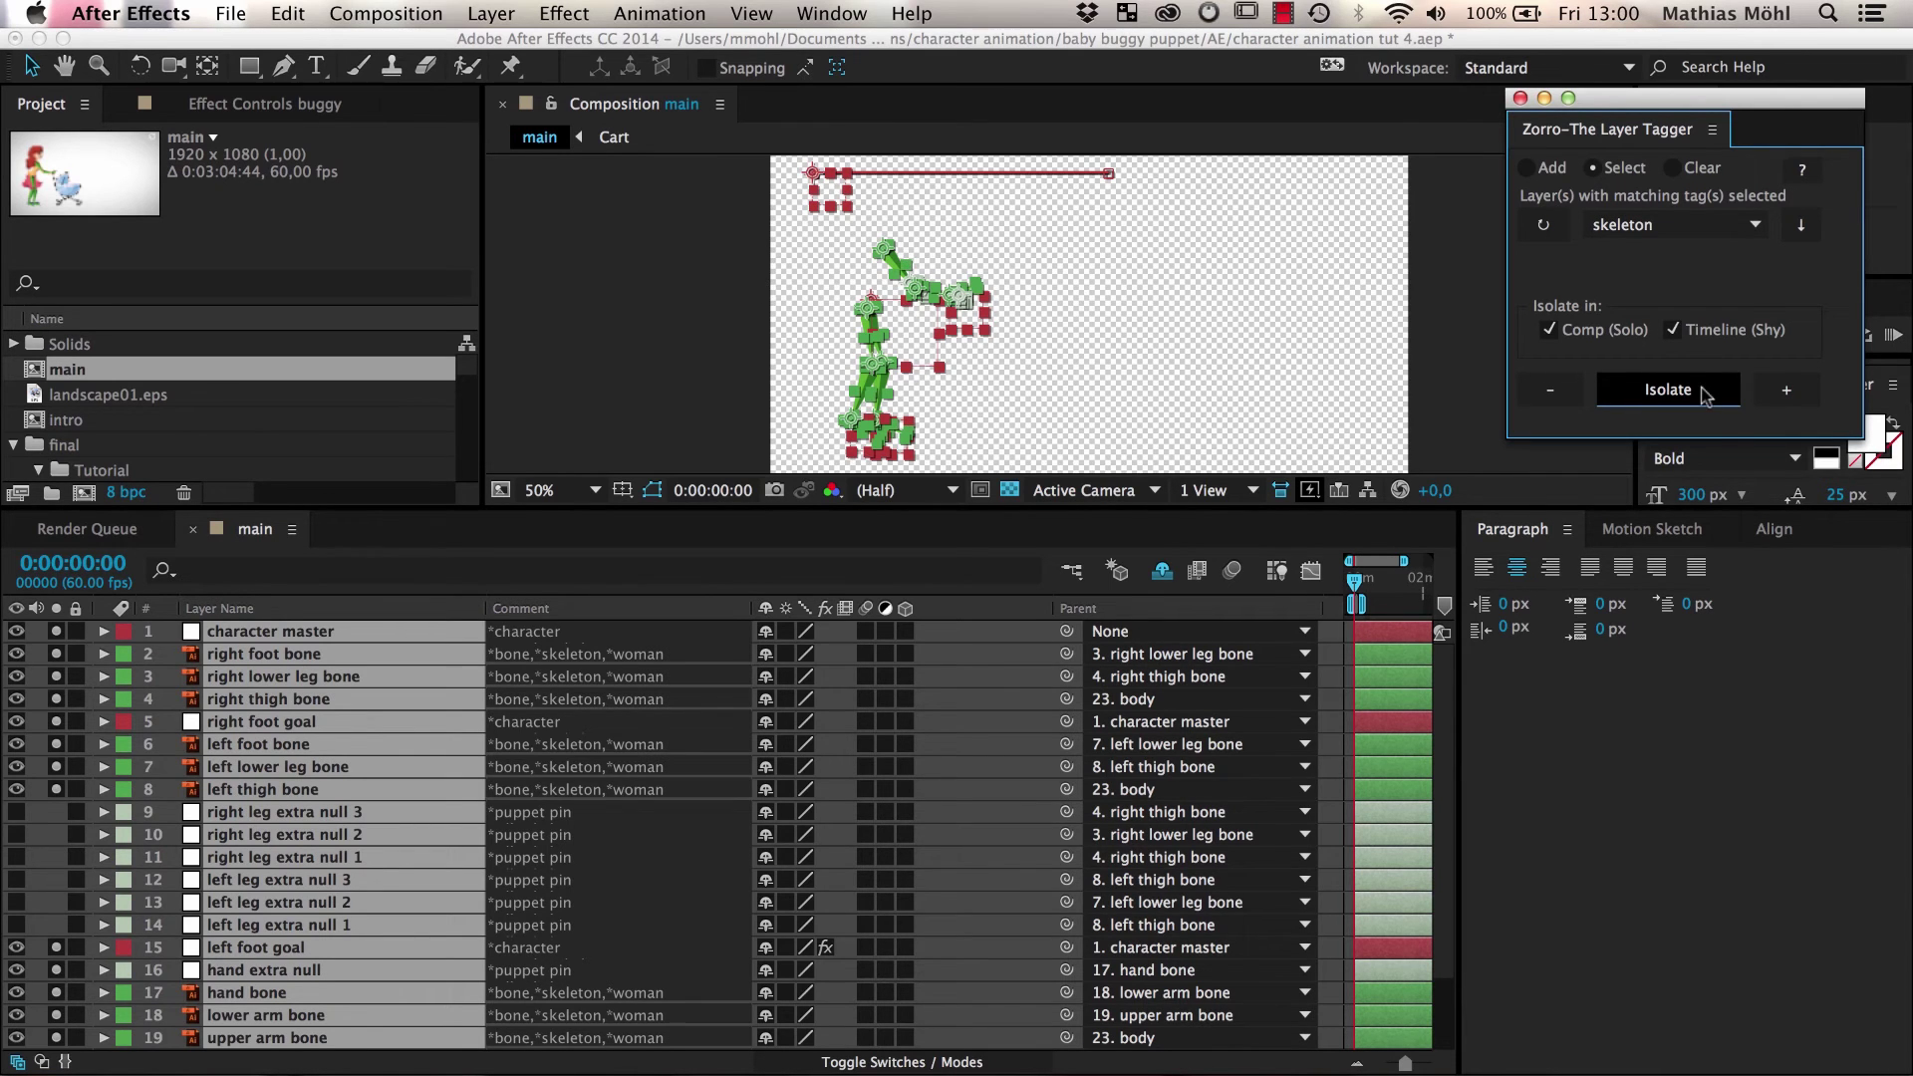
# Step: Clear all Zorro tag selections and isolations with '-All Reset', and widen the composition viewer
pyautogui.click(1754, 227)
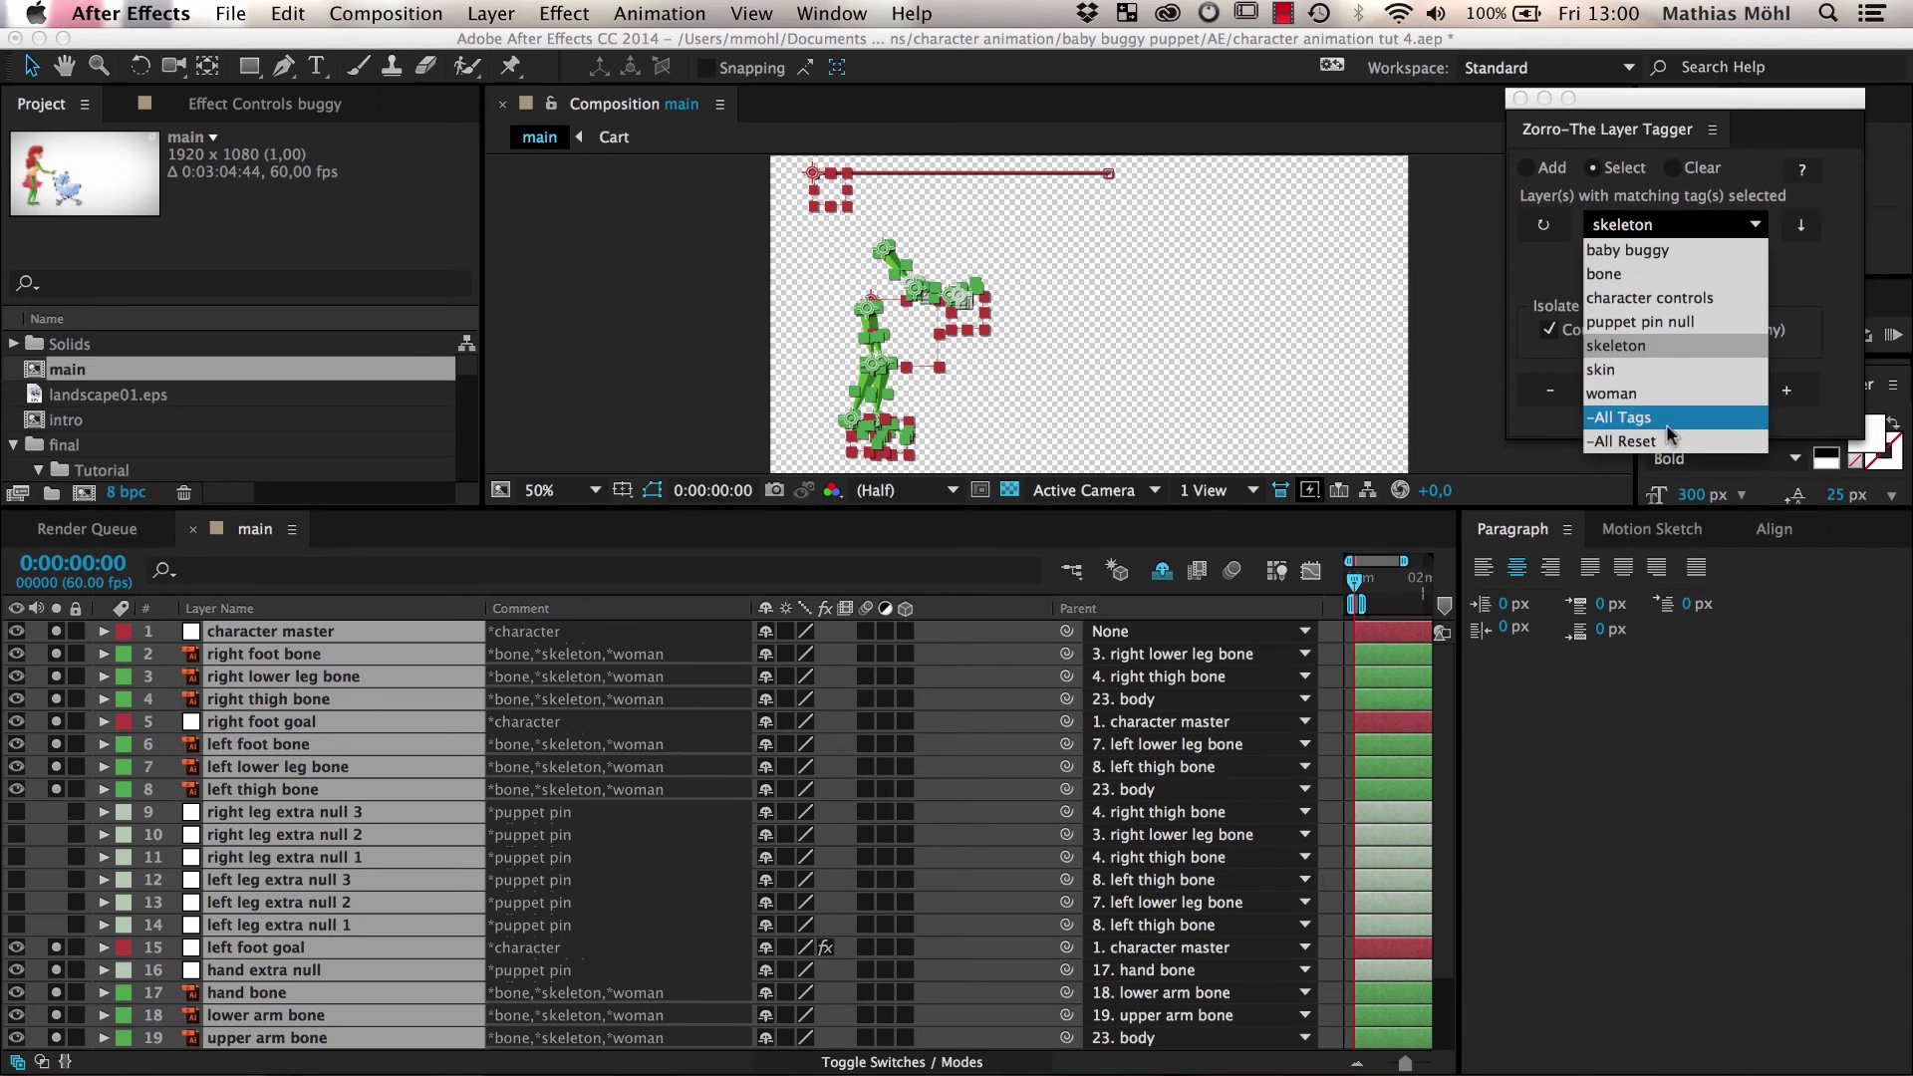
pyautogui.click(1674, 440)
pyautogui.click(1668, 397)
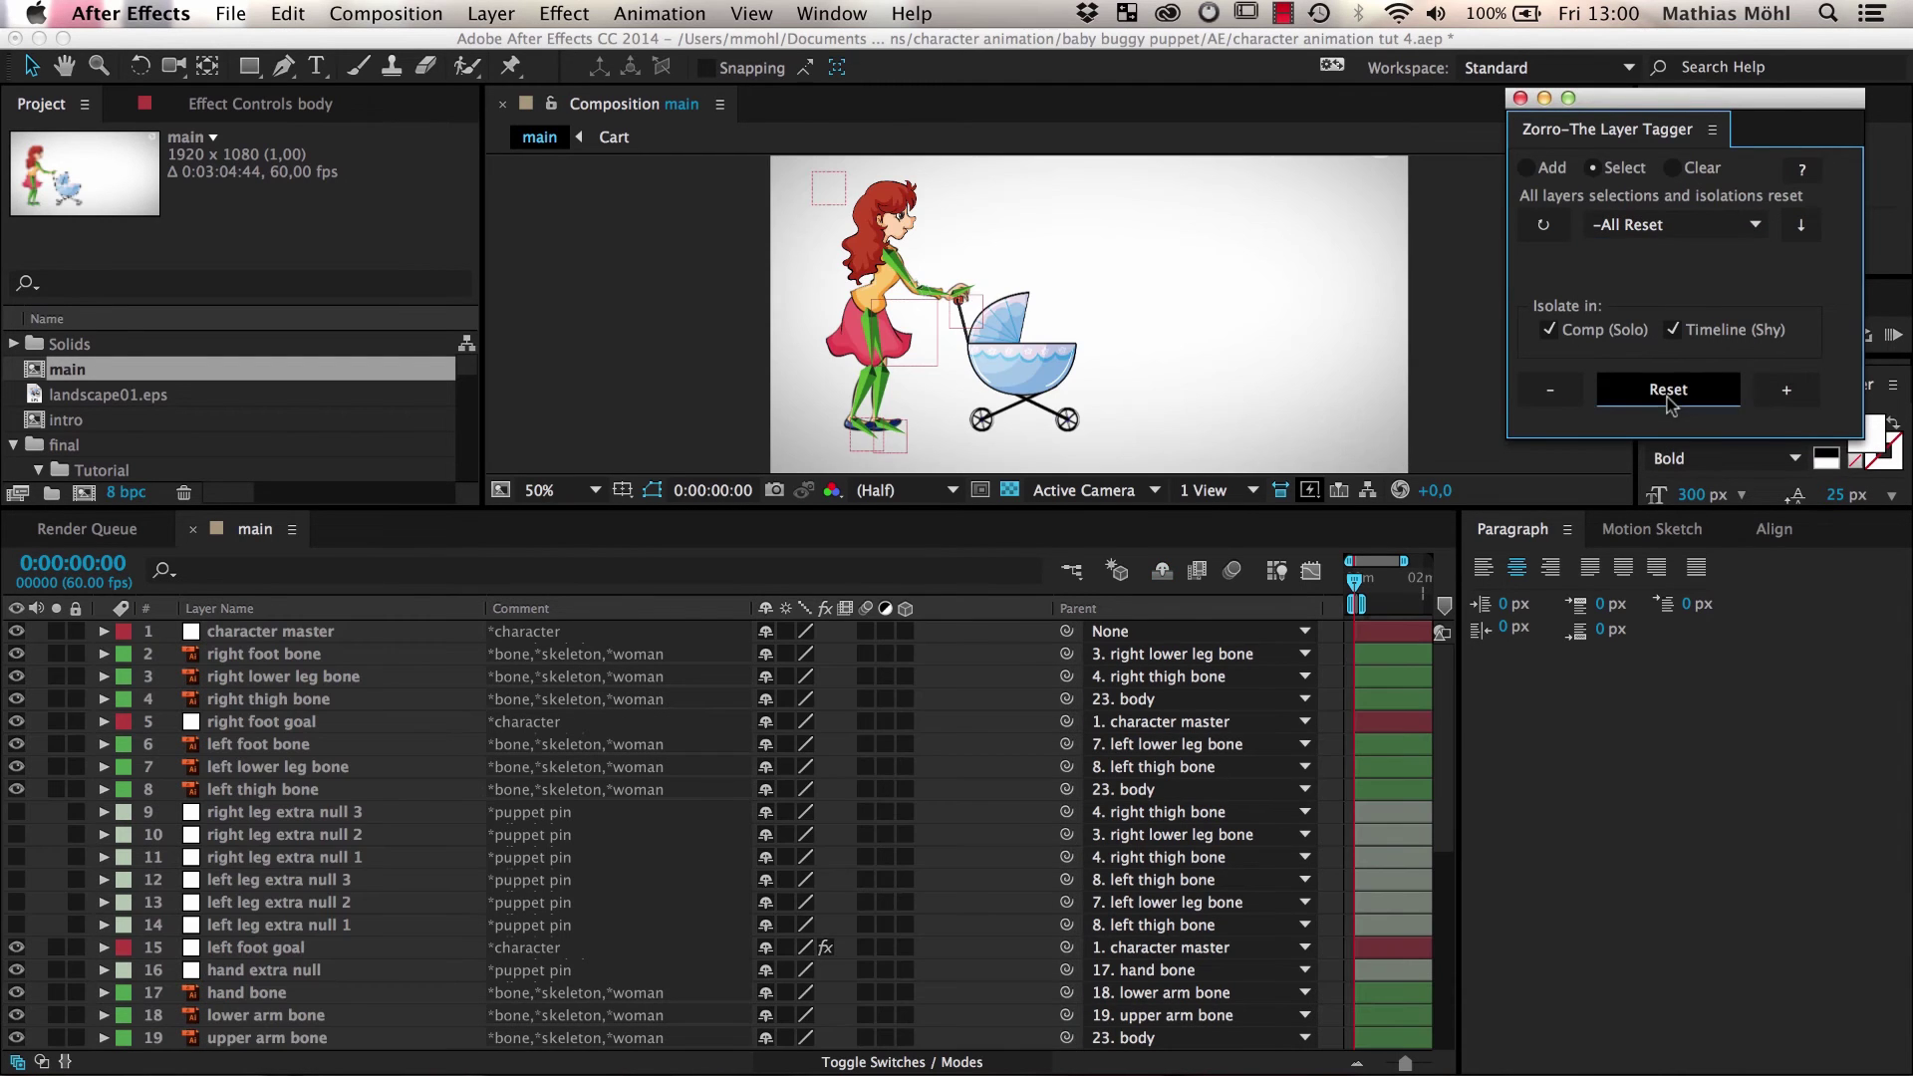
pyautogui.click(749, 476)
pyautogui.moveTo(749, 477); pyautogui.dragTo(819, 626)
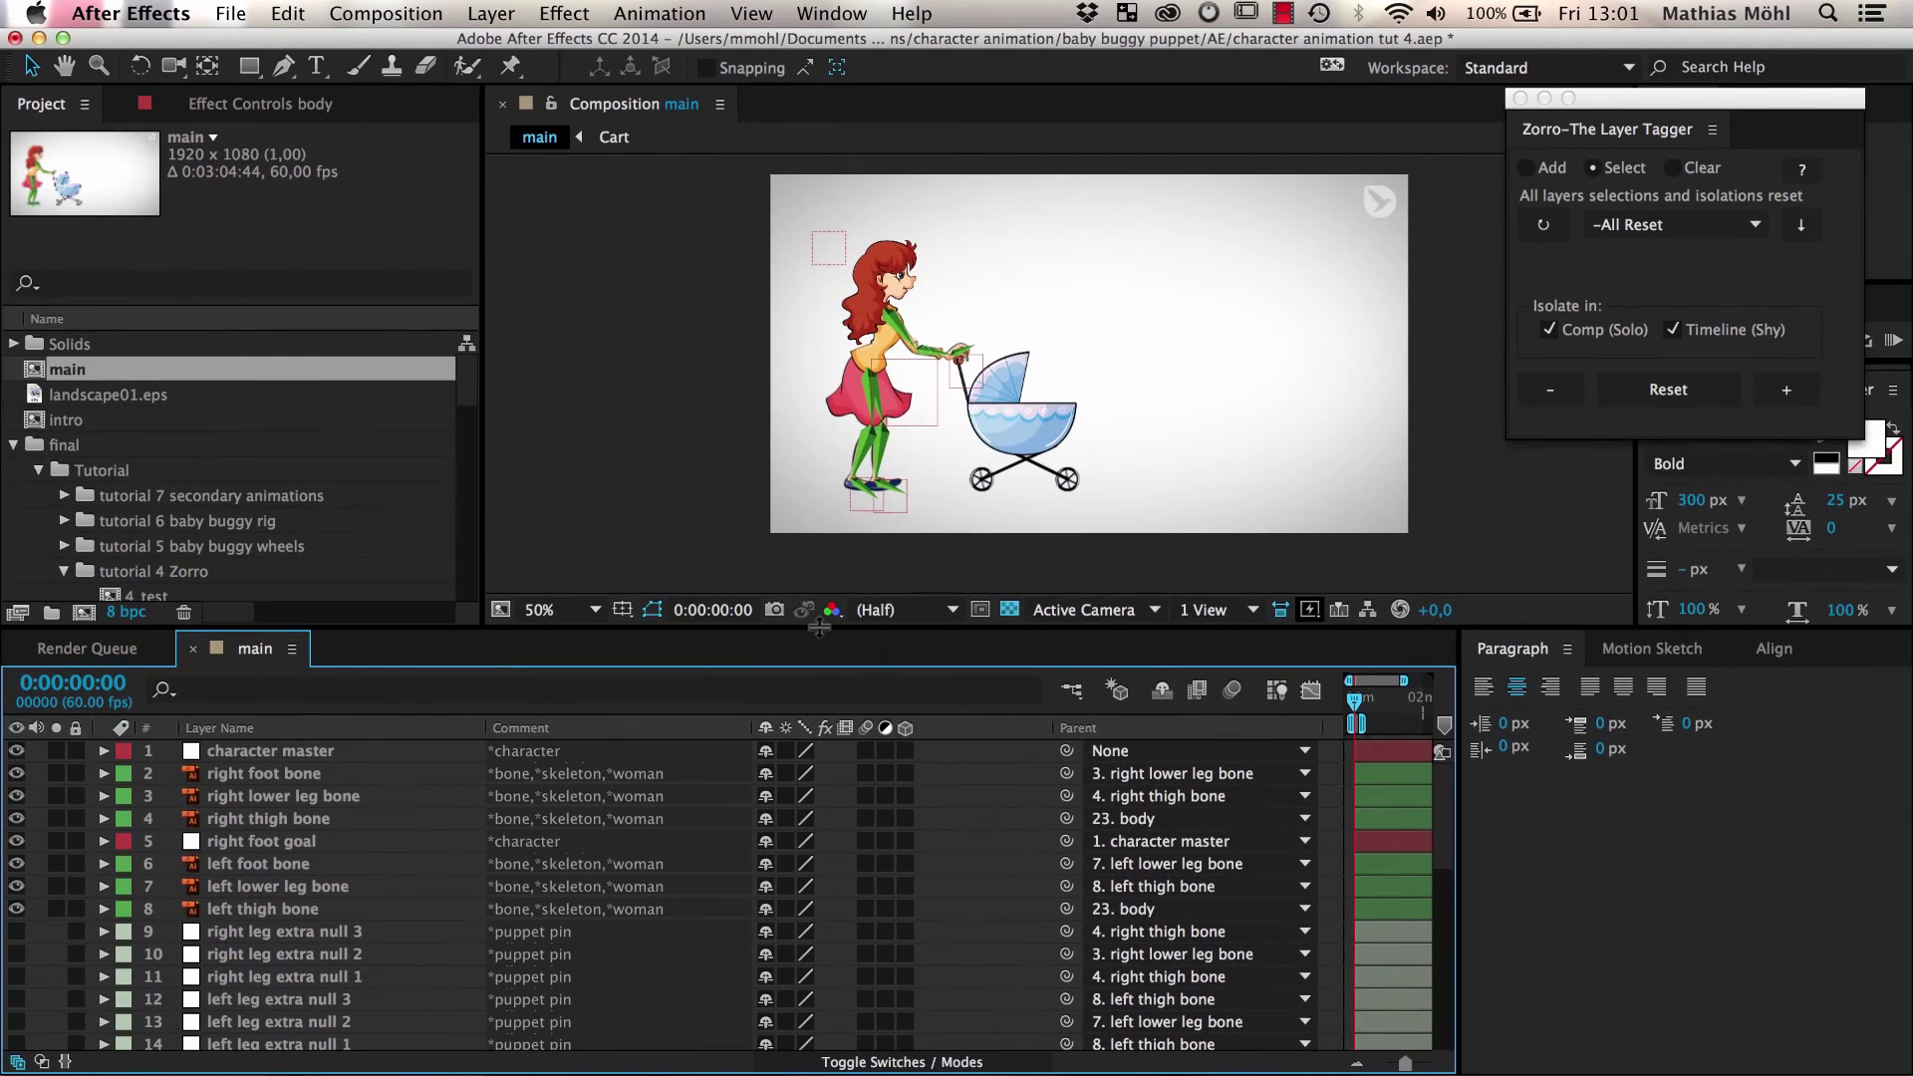
# Step: Isolate the layers tagged 'skin' in Zorro
pyautogui.click(1757, 229)
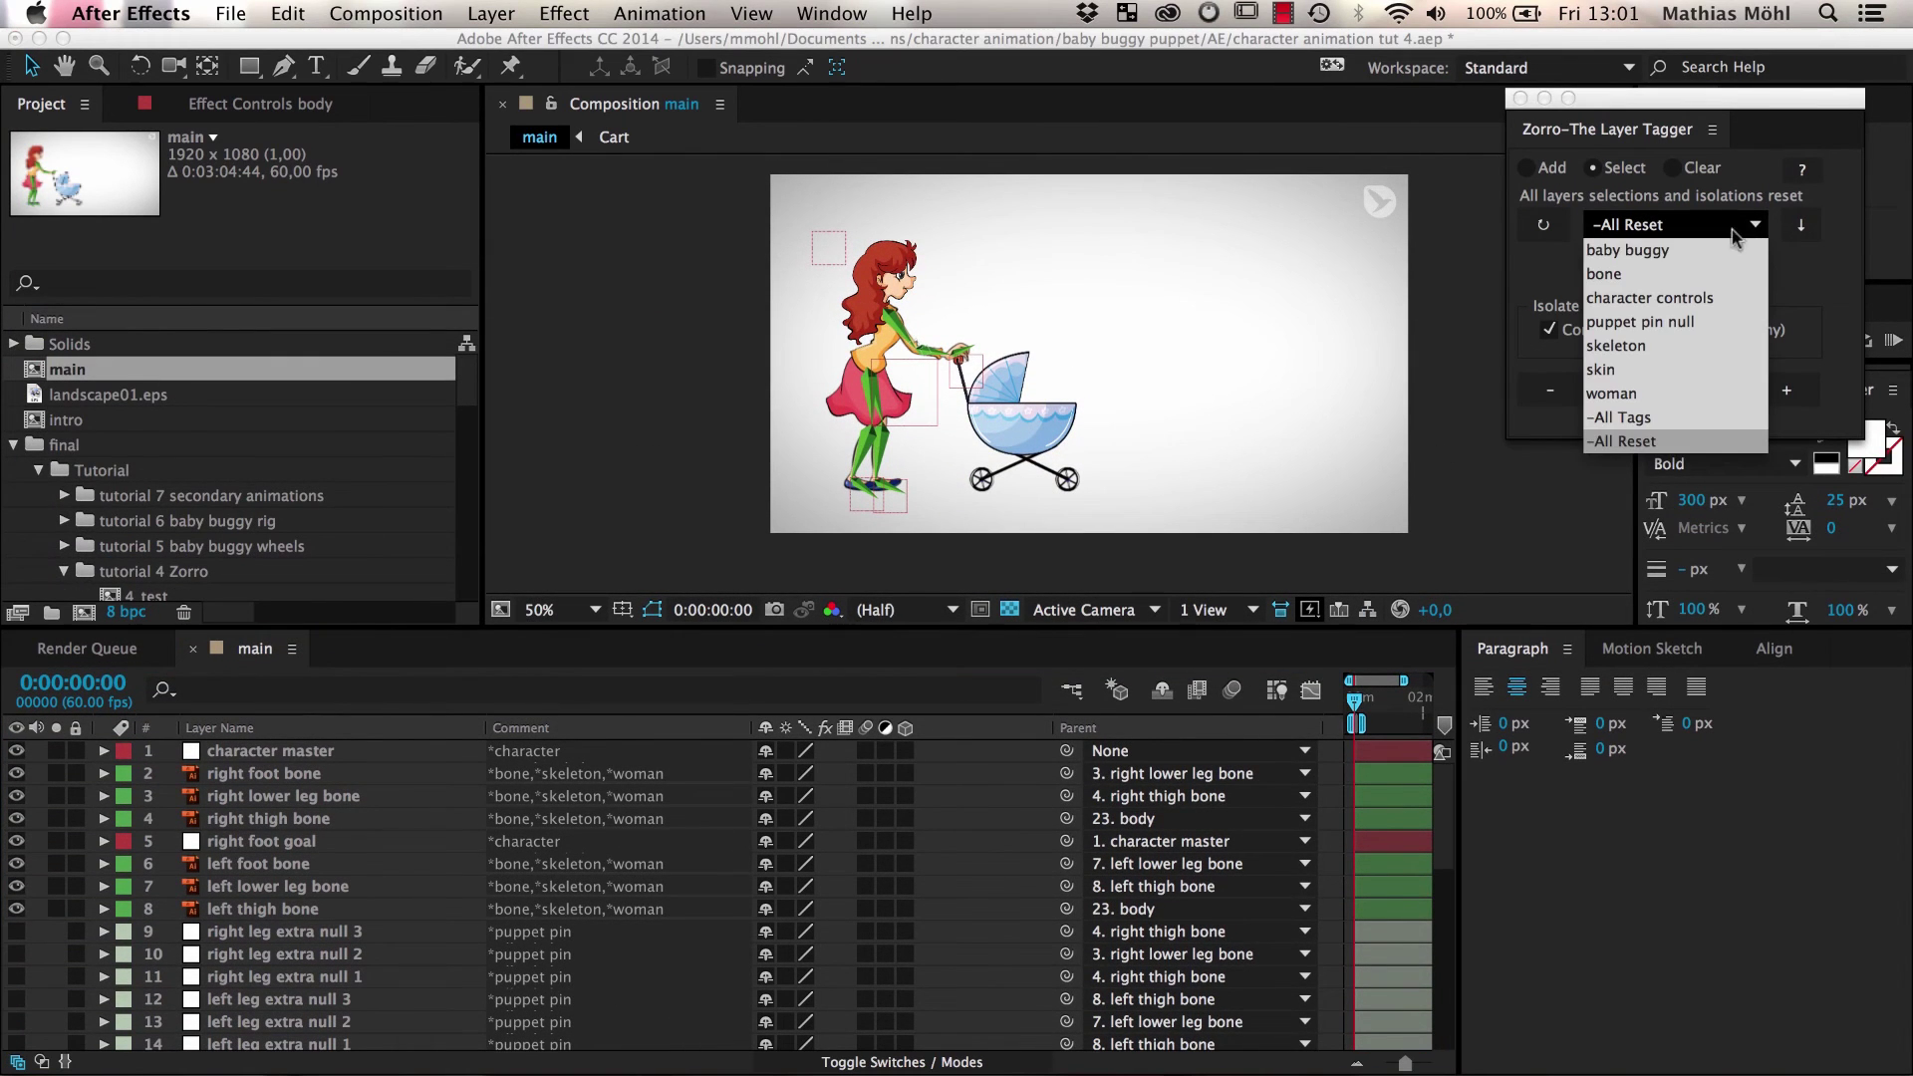
pyautogui.click(1653, 371)
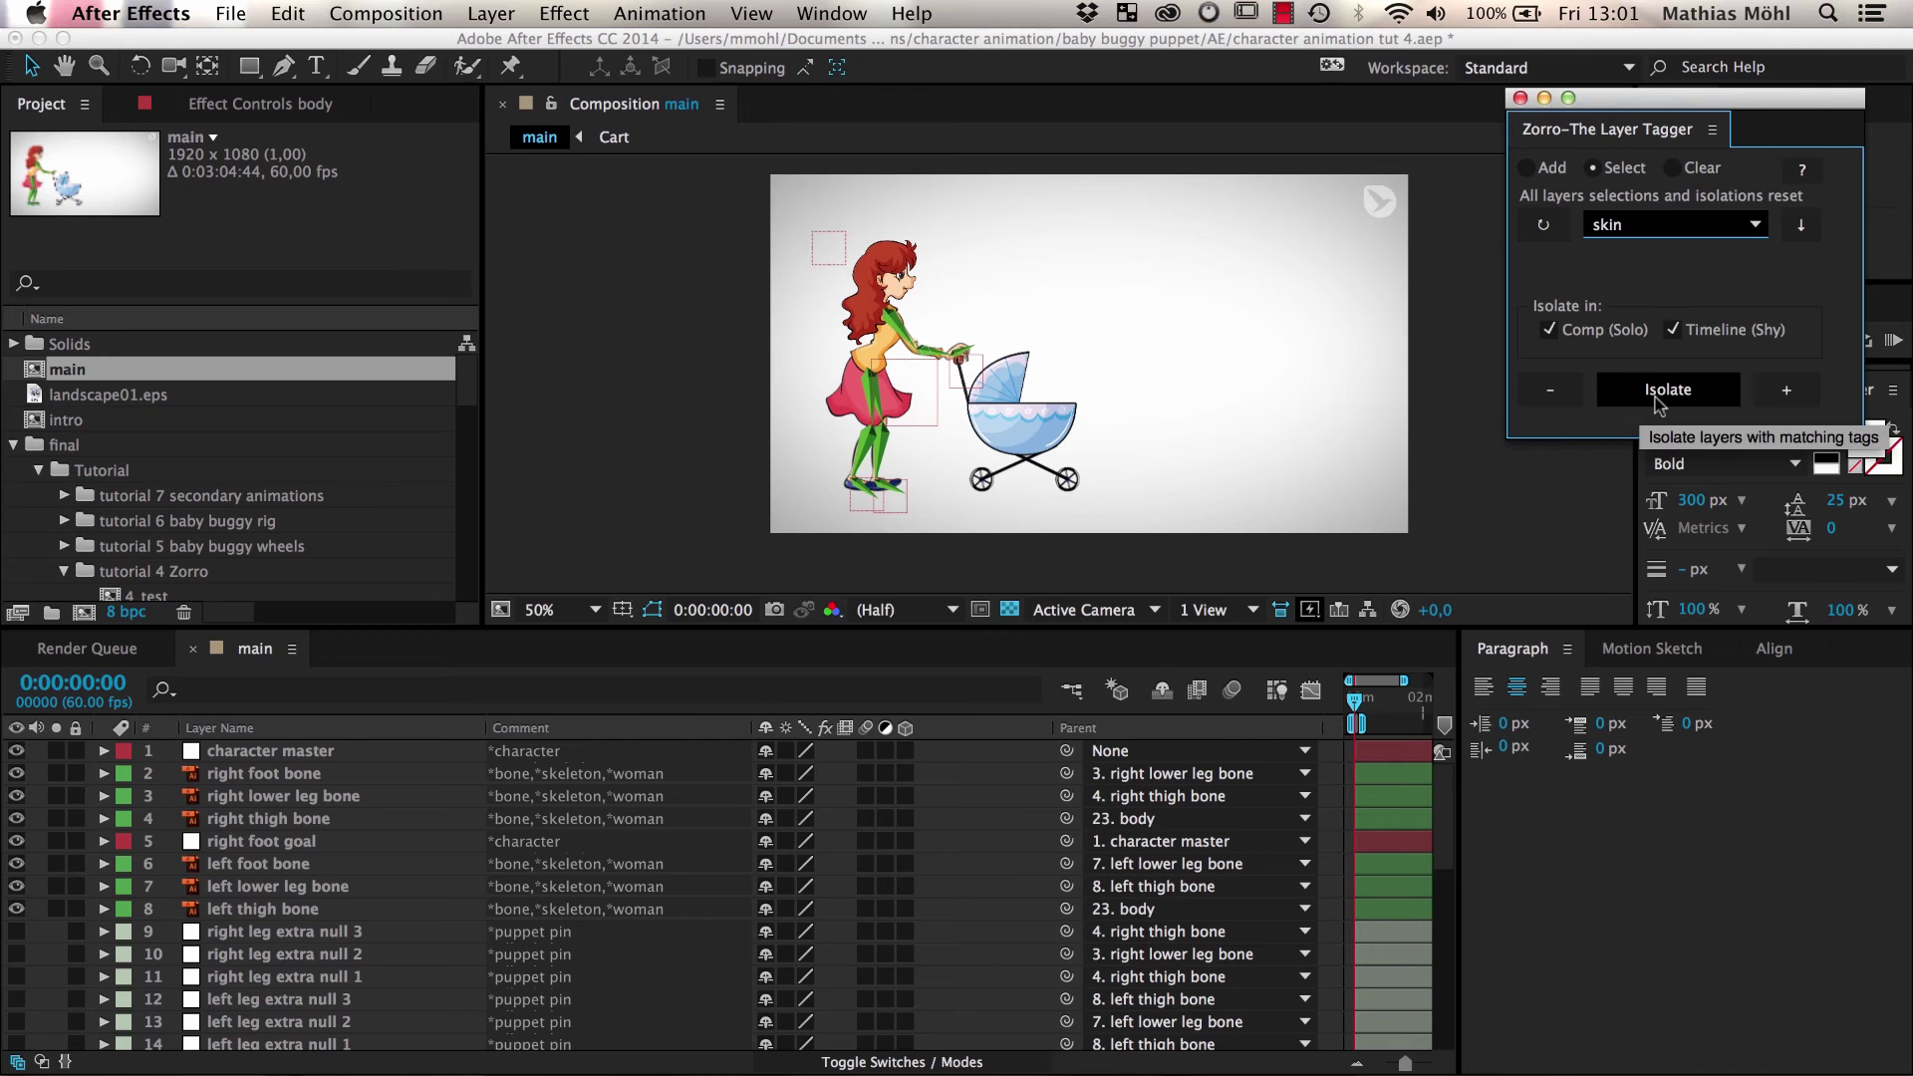
pyautogui.click(1659, 393)
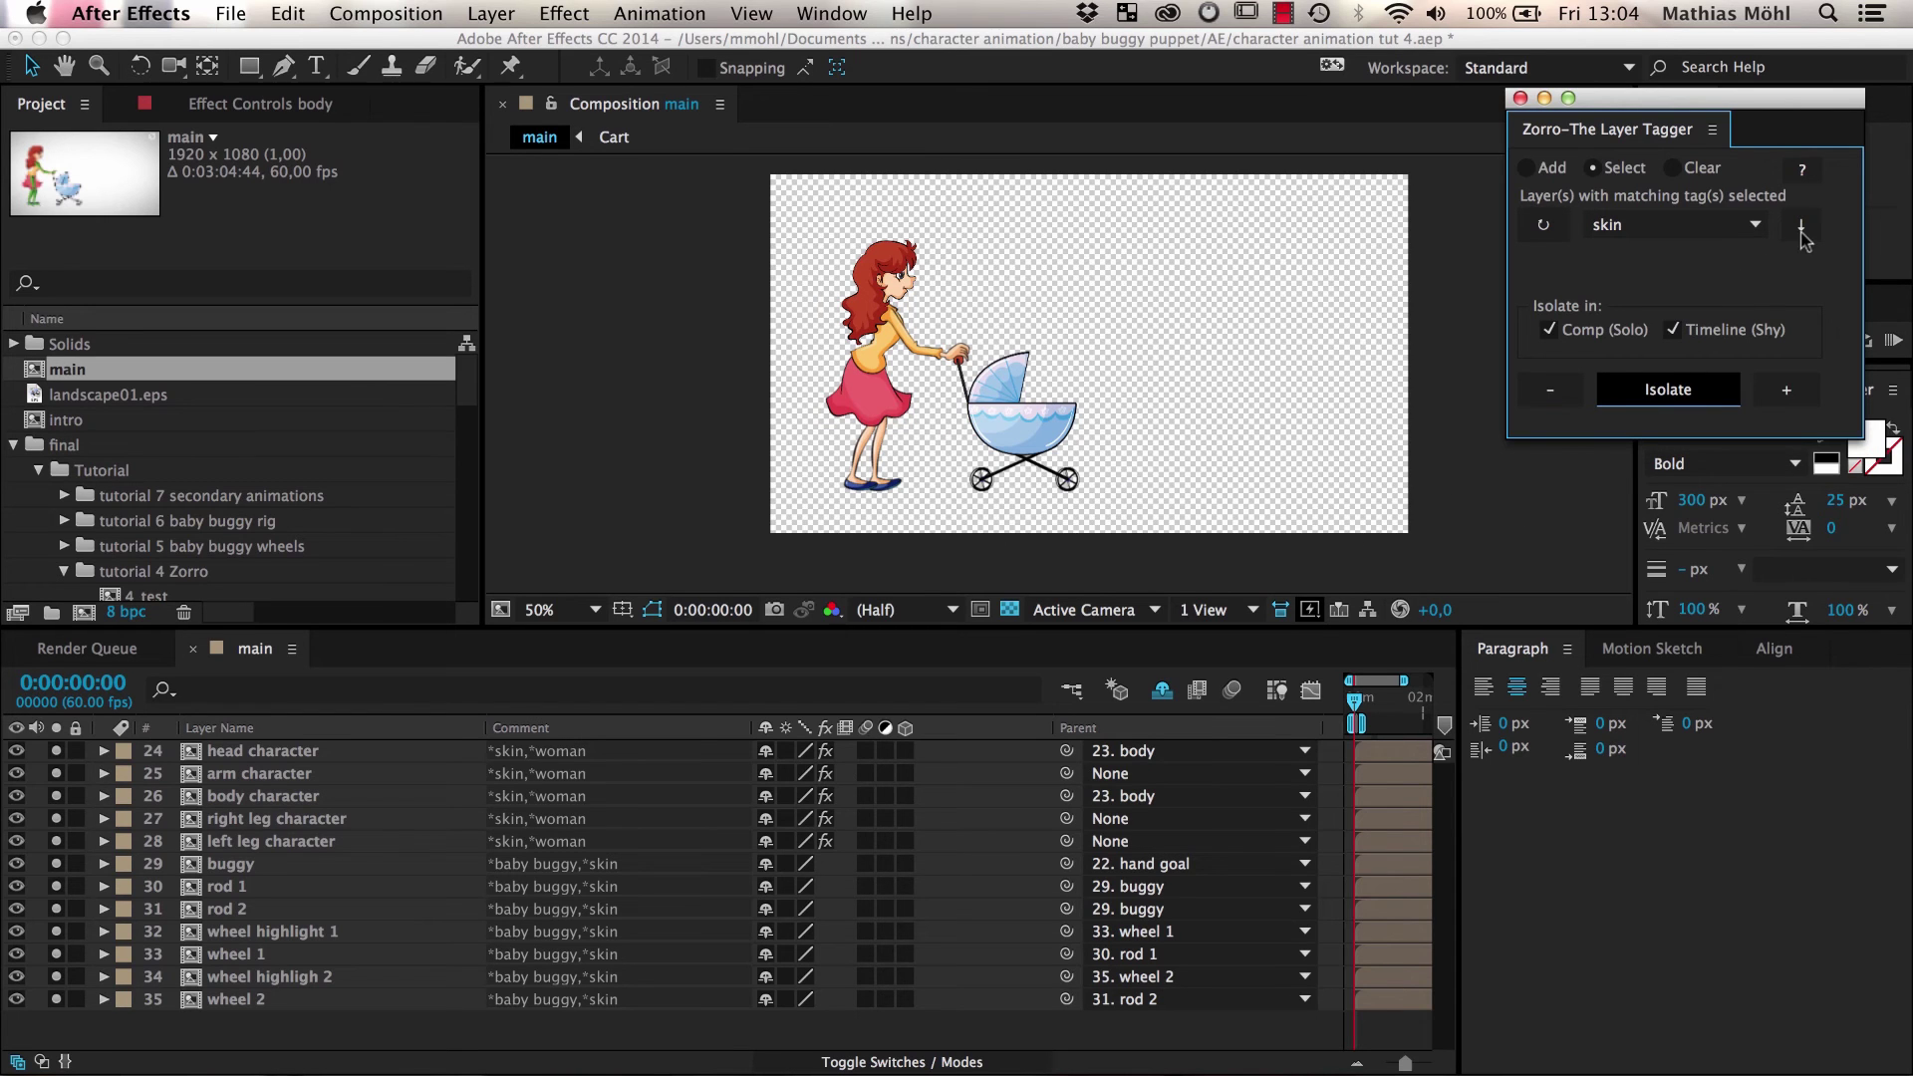
# Step: Add an 'and woman' condition to the skin filter and isolate layers matching both tags
pyautogui.click(1802, 229)
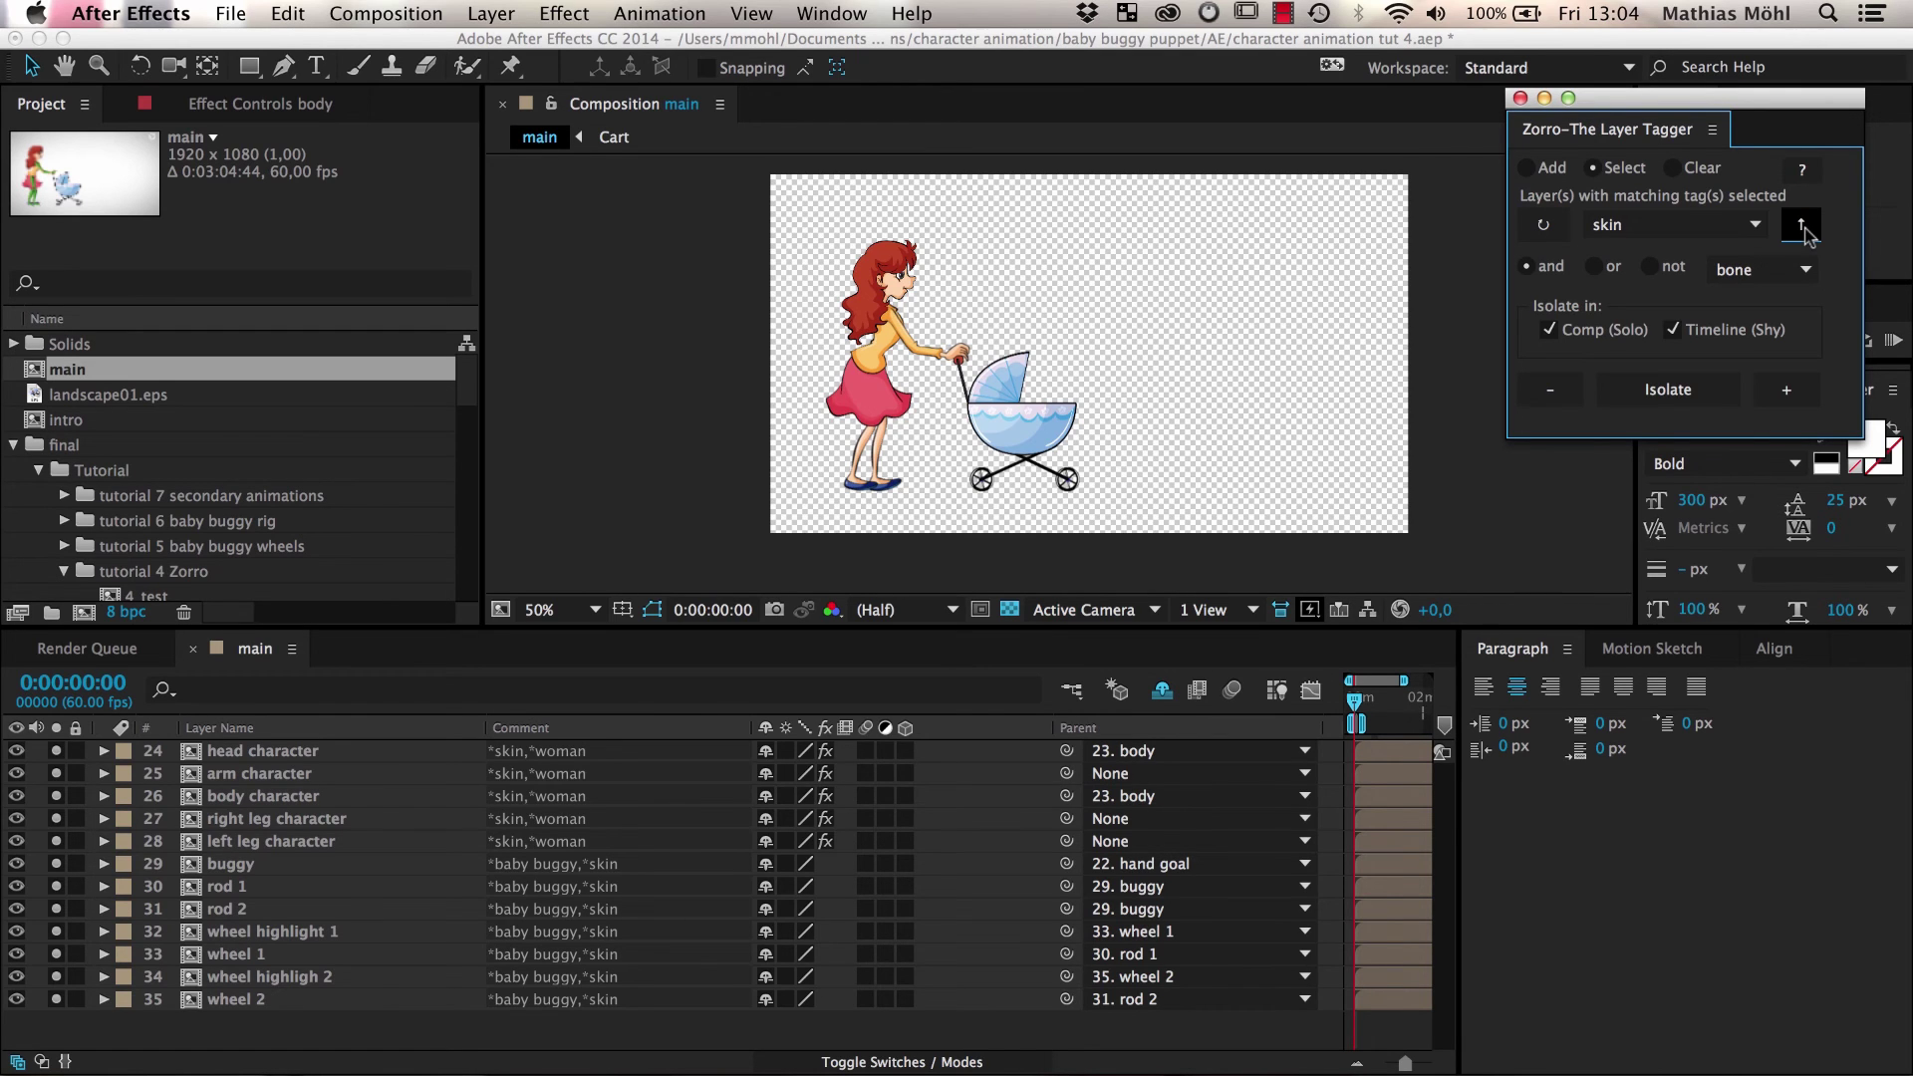
pyautogui.click(1709, 231)
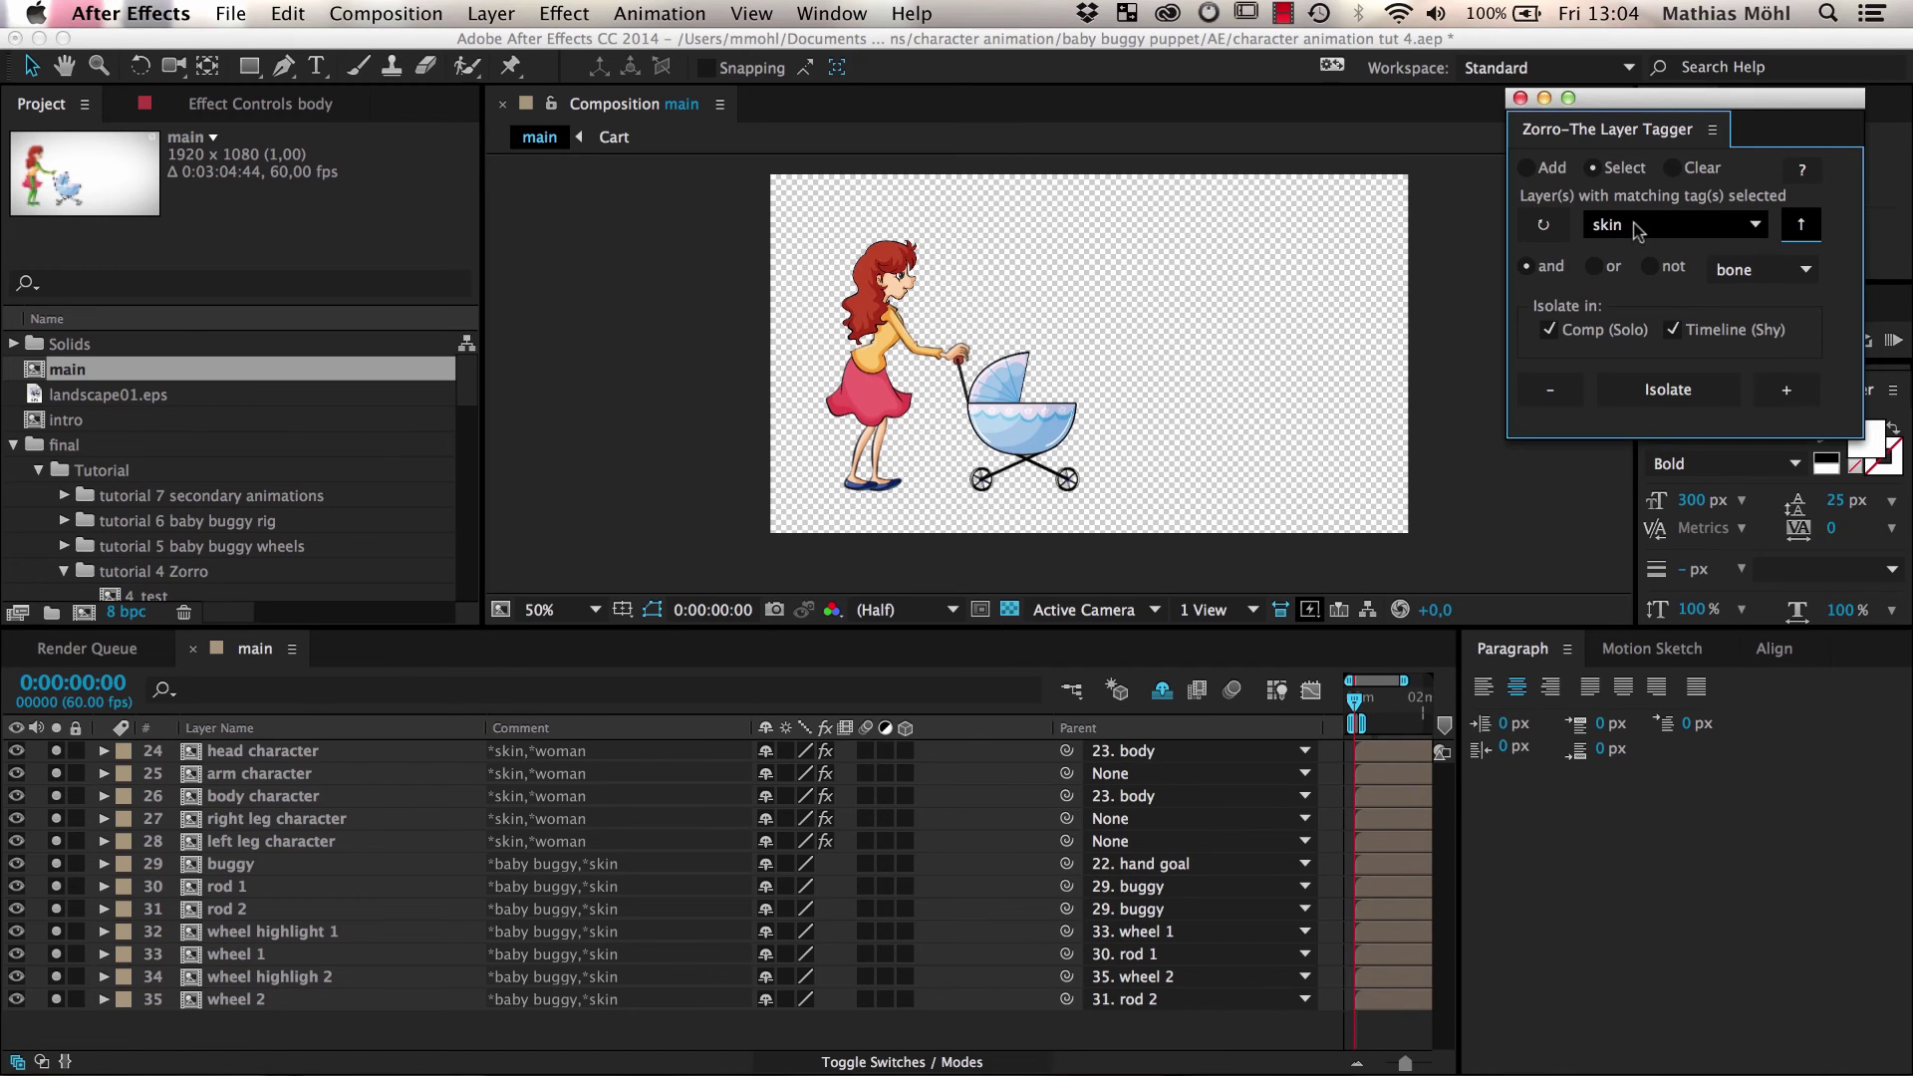
pyautogui.click(1714, 271)
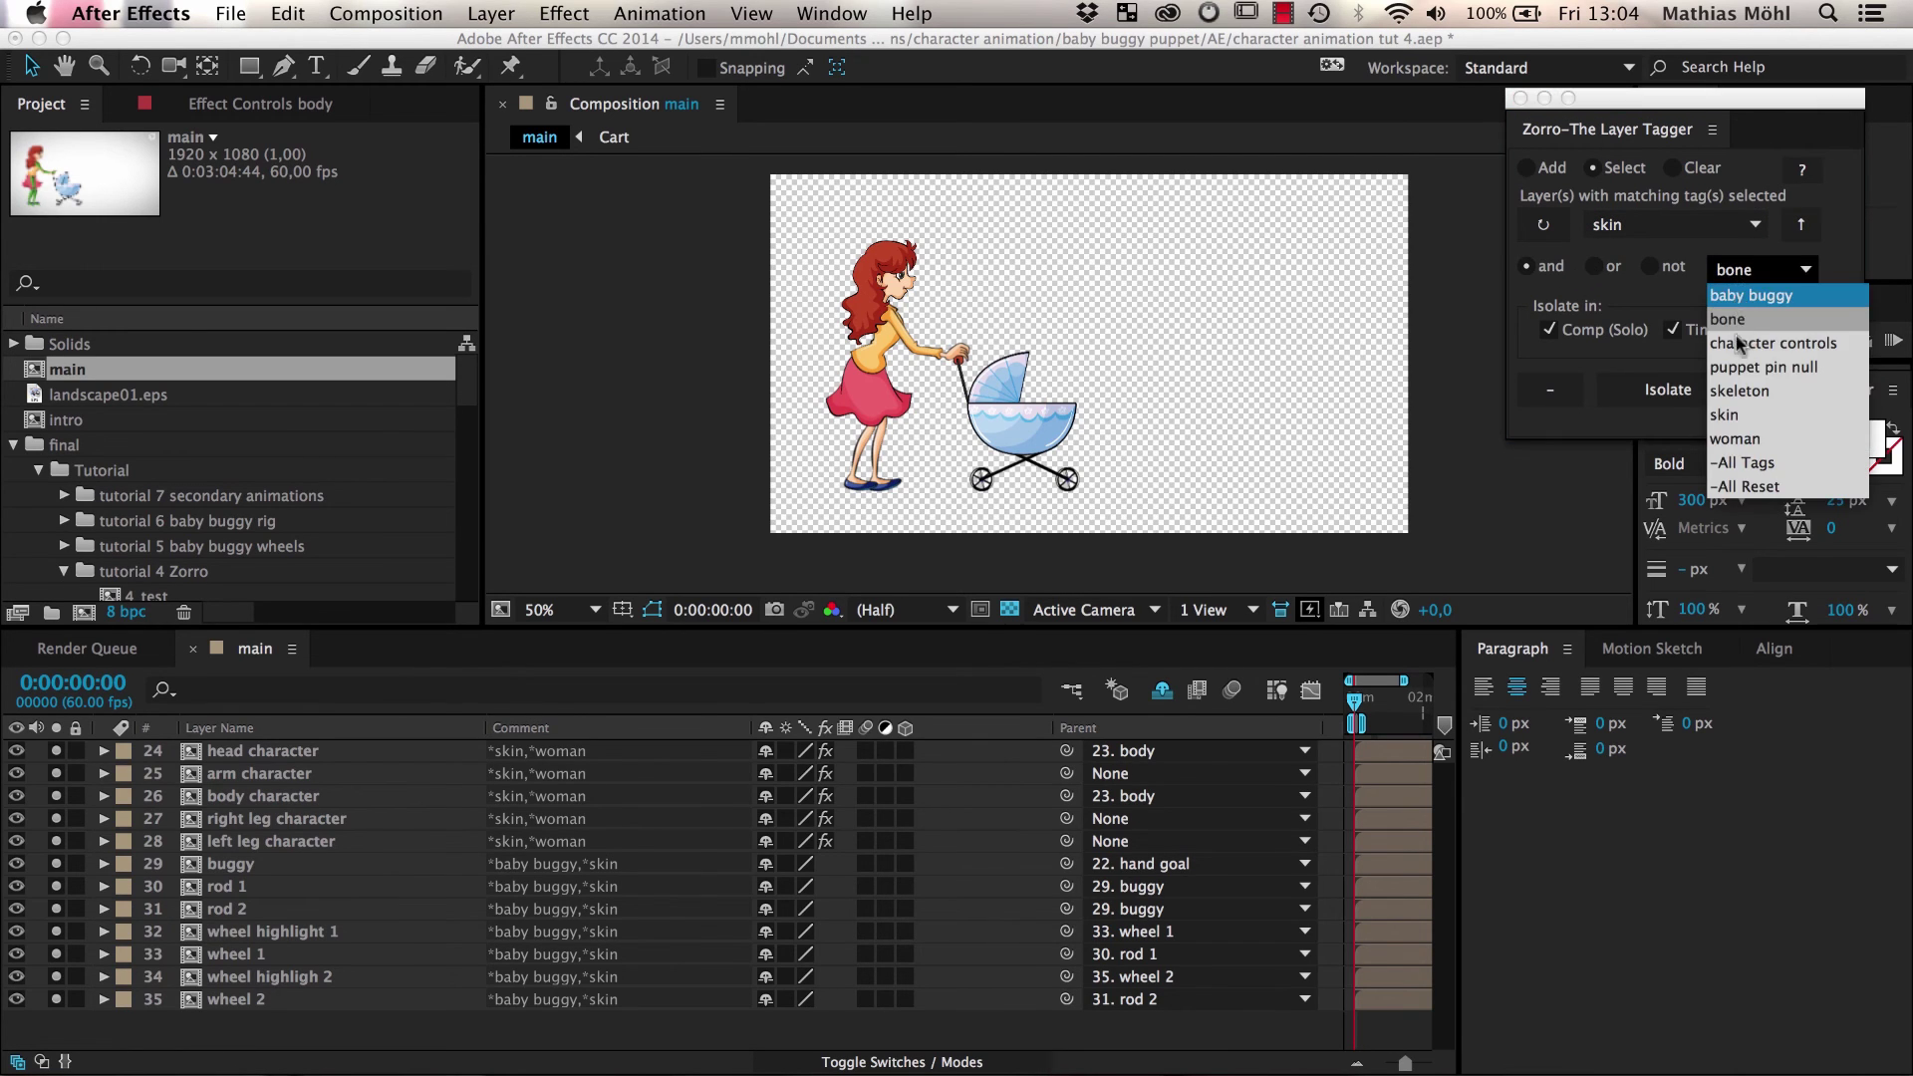
pyautogui.click(1739, 414)
pyautogui.click(1669, 391)
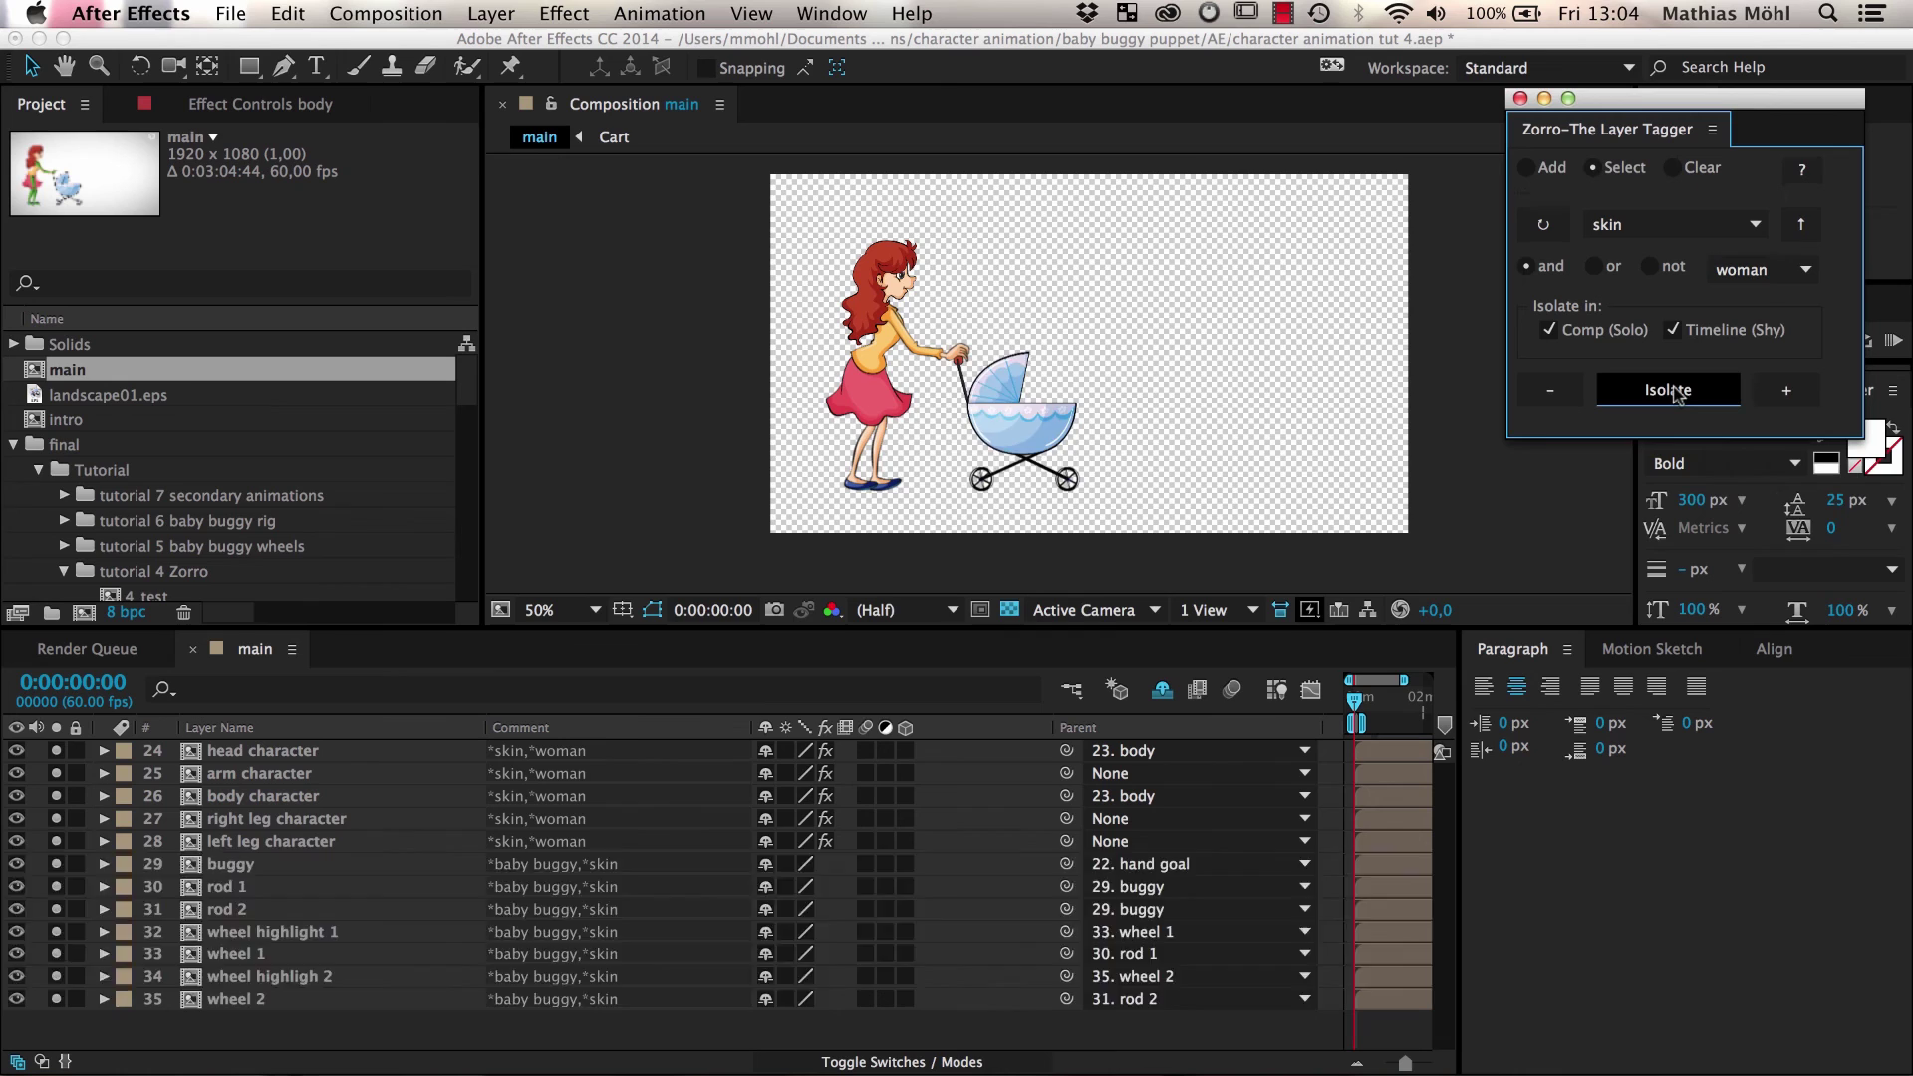